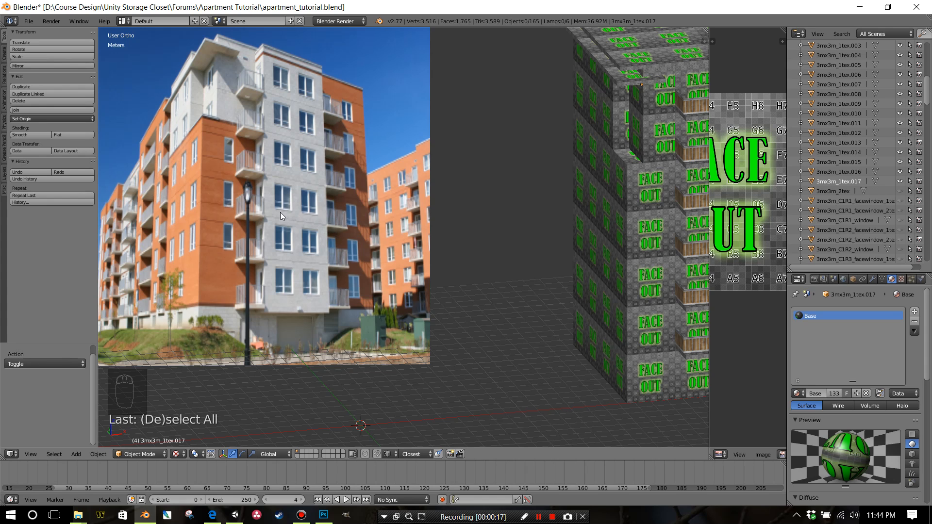
Step: Find the hidden 3mx3m_C1R1_window among the scene's objects, select it and make it visible
scroll(455, 243, down, 2)
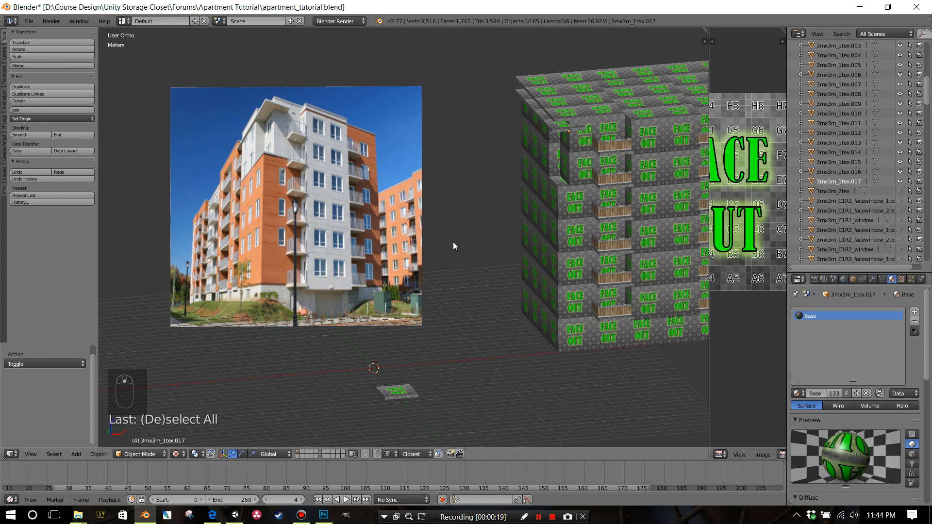
shift+middle_drag(587, 244, 453, 247)
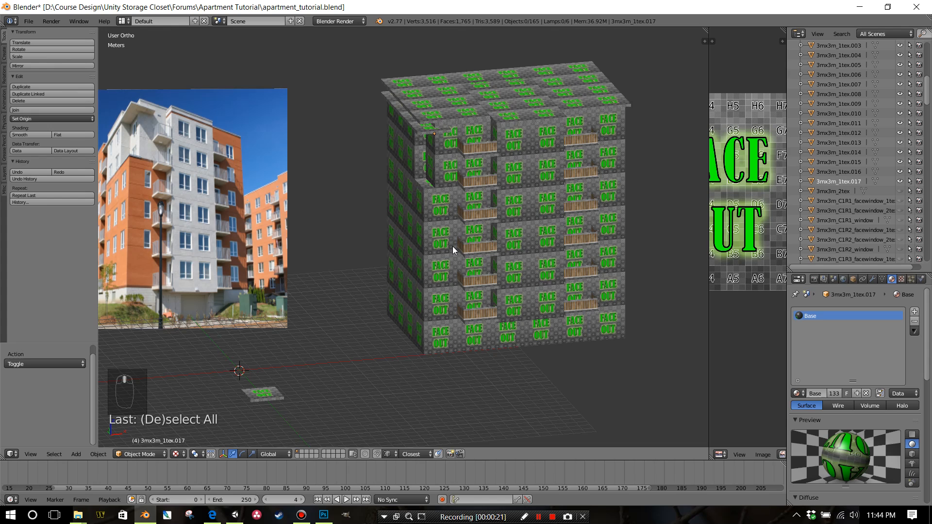
scroll(453, 246, down, 1)
shift+middle_drag(380, 241, 442, 218)
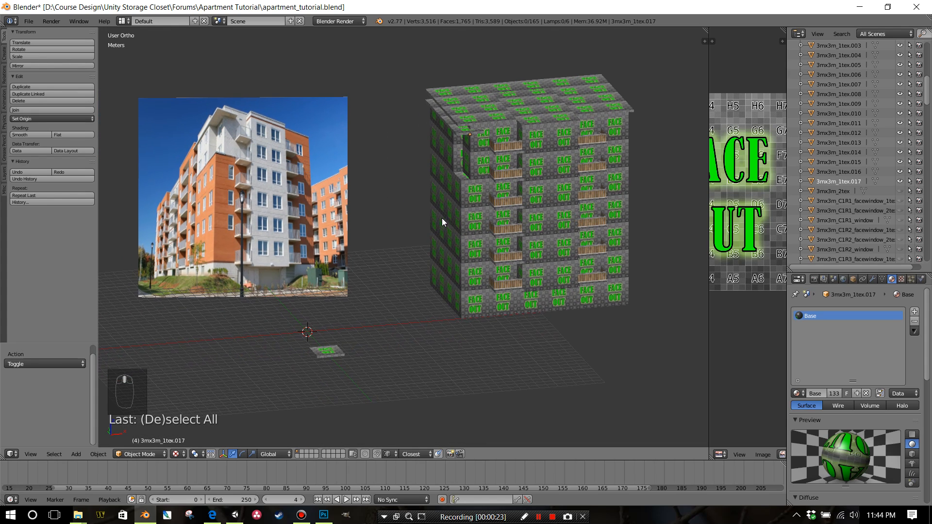
scroll(850, 176, up, 5)
scroll(850, 173, down, 12)
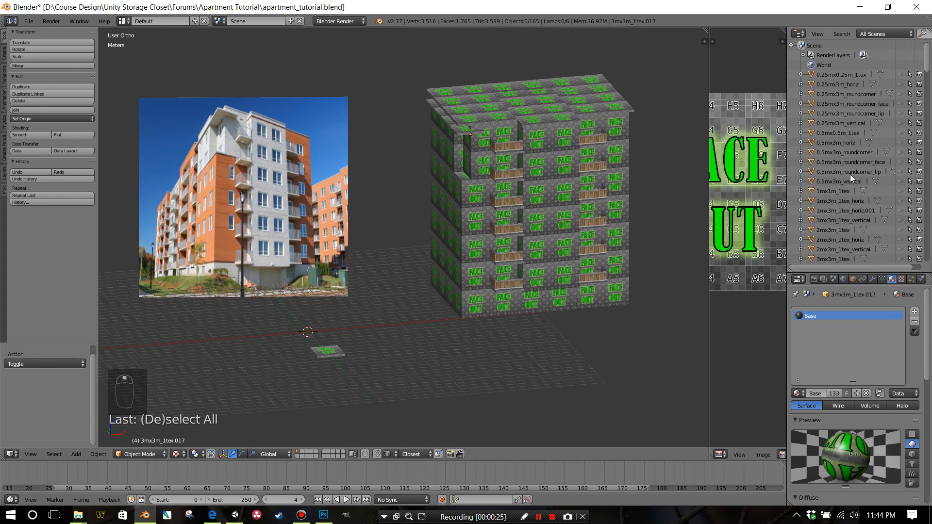
scroll(853, 180, down, 15)
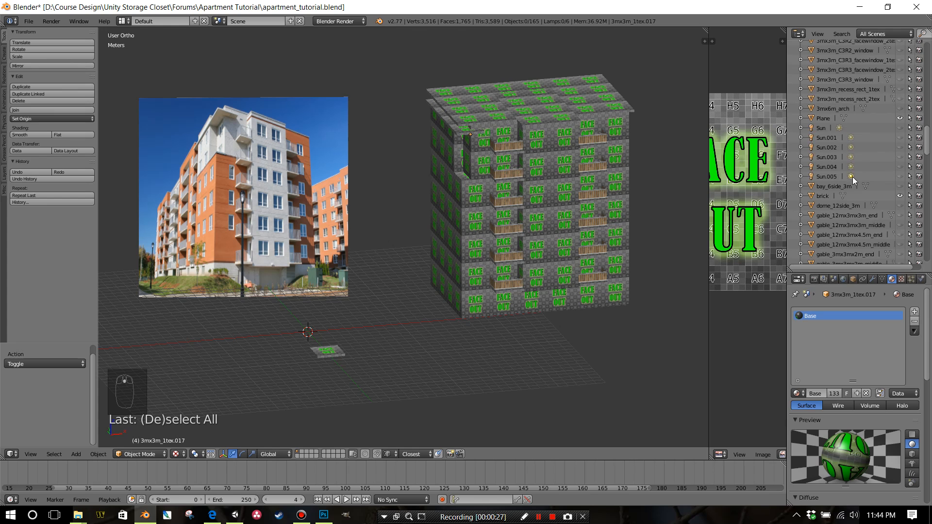
scroll(853, 179, up, 2)
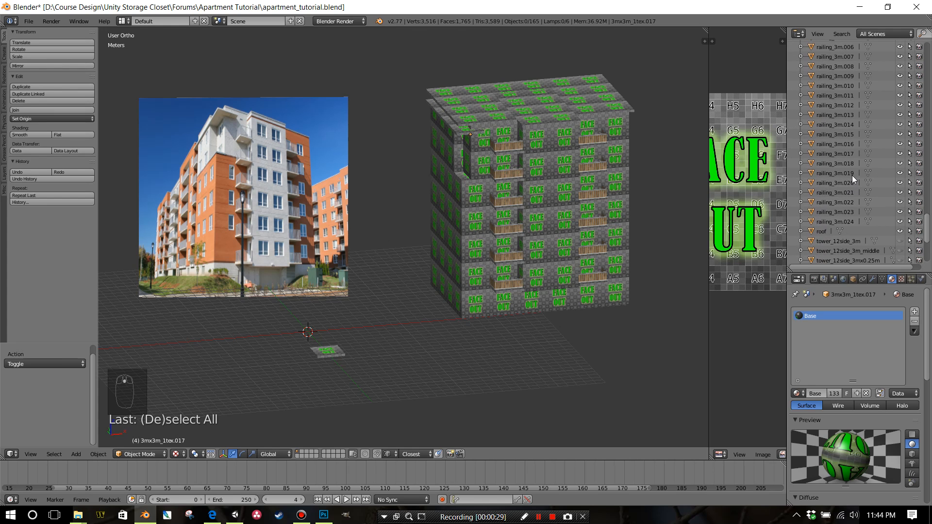
scroll(862, 178, up, 15)
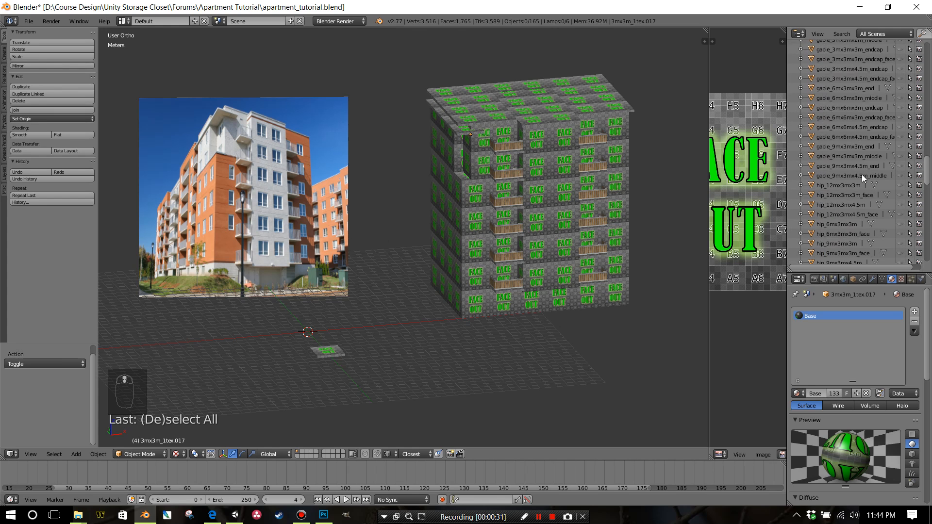
scroll(862, 174, up, 15)
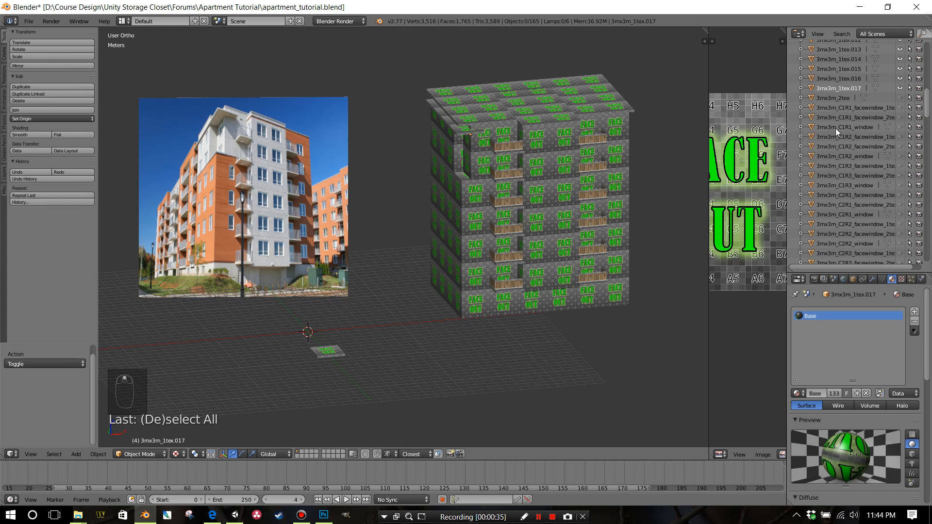
click(836, 127)
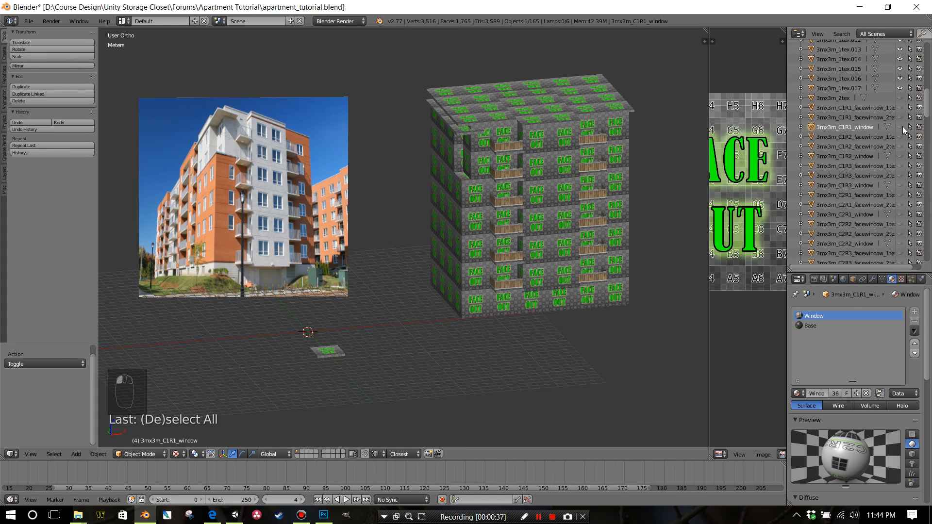
click(900, 127)
Step: Duplicate the C1R1 window and move the copy about 24 m in X, -5.3 m in Y and 4.1 m in Z, to the building's front
key(shift+d)
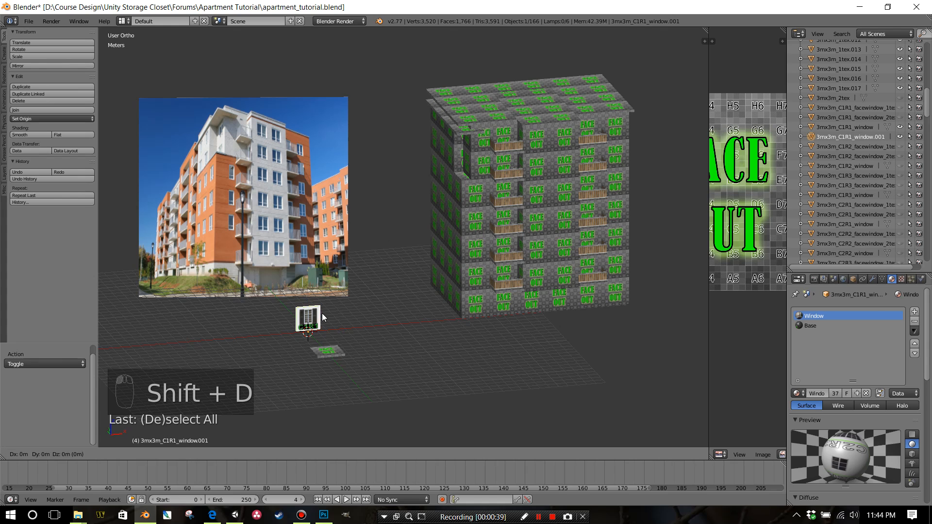
click(558, 272)
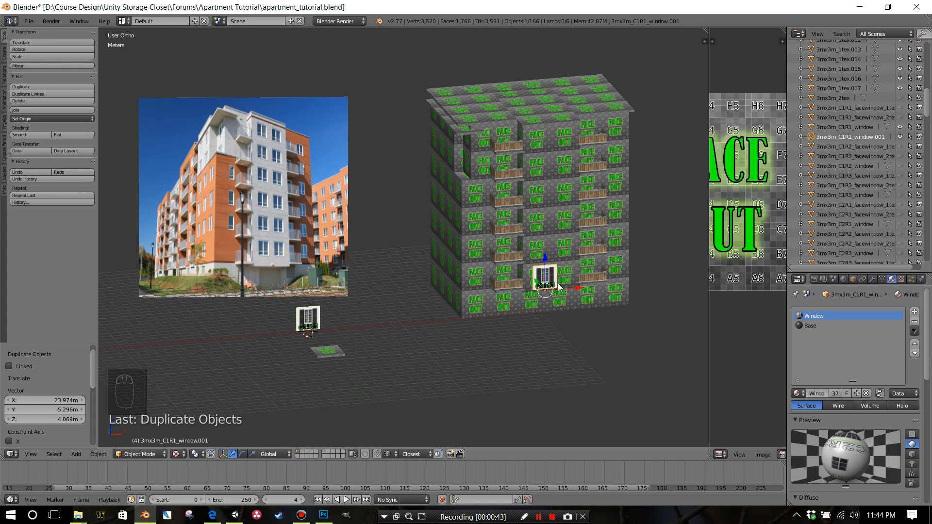
key(KP_5)
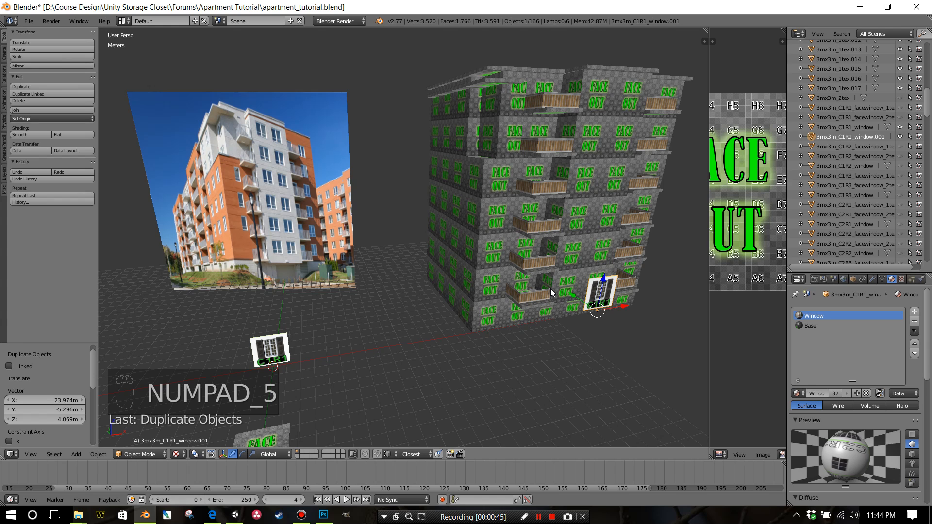
key(KP_5)
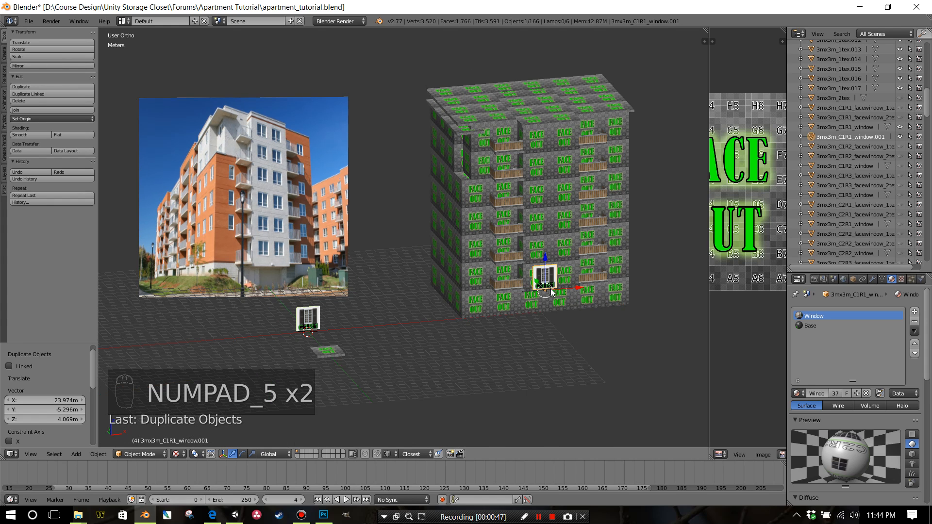
Step: From the front view, centre the window copy on the second-floor middle wall tile, shifting it about 5.8 cm in X and 1.06 m down
key(KP_1)
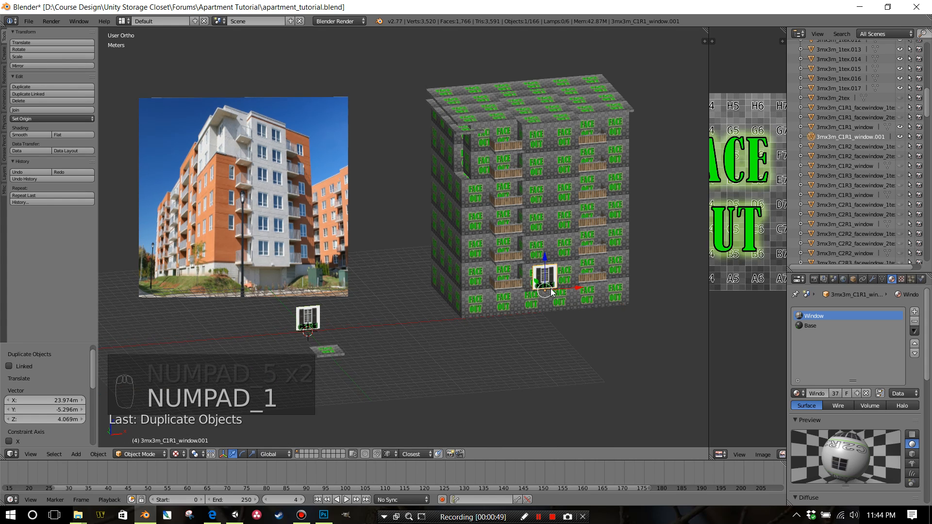
scroll(528, 278, up, 6)
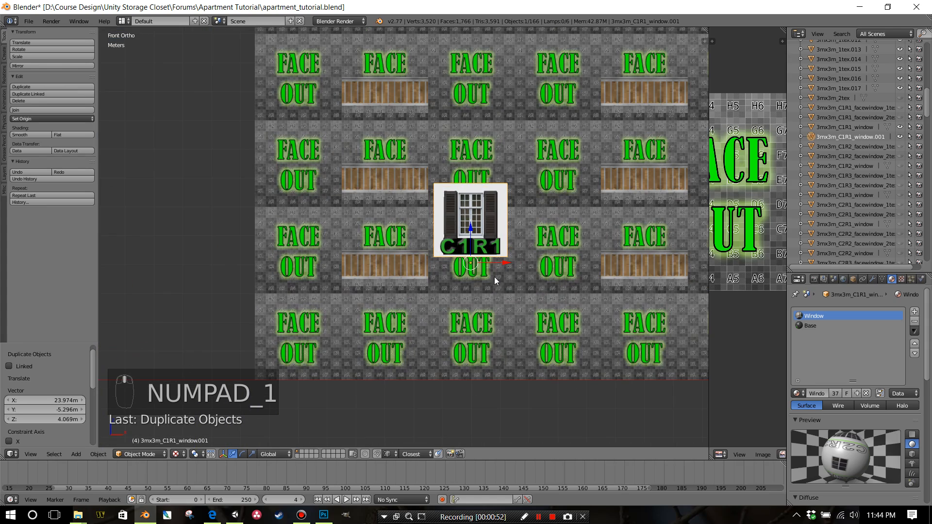
shift+middle_drag(494, 277, 416, 272)
scroll(416, 272, up, 3)
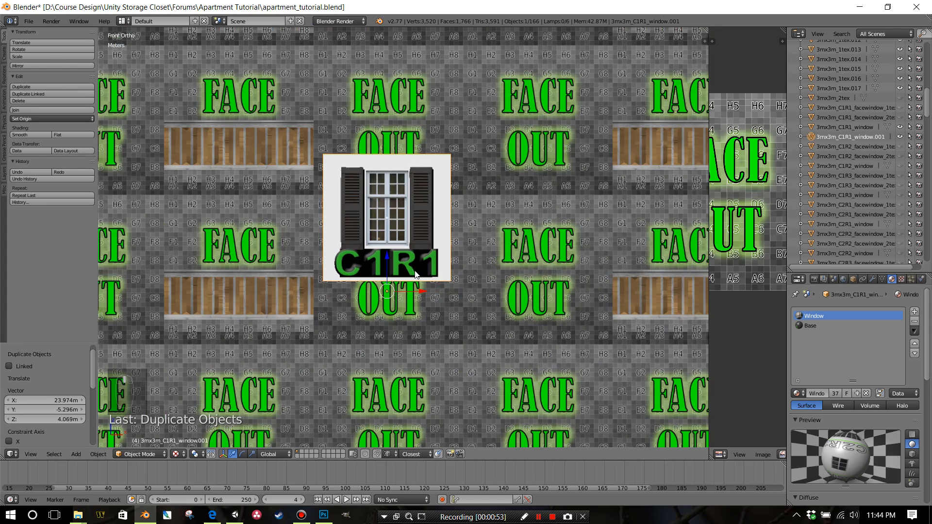
key(g)
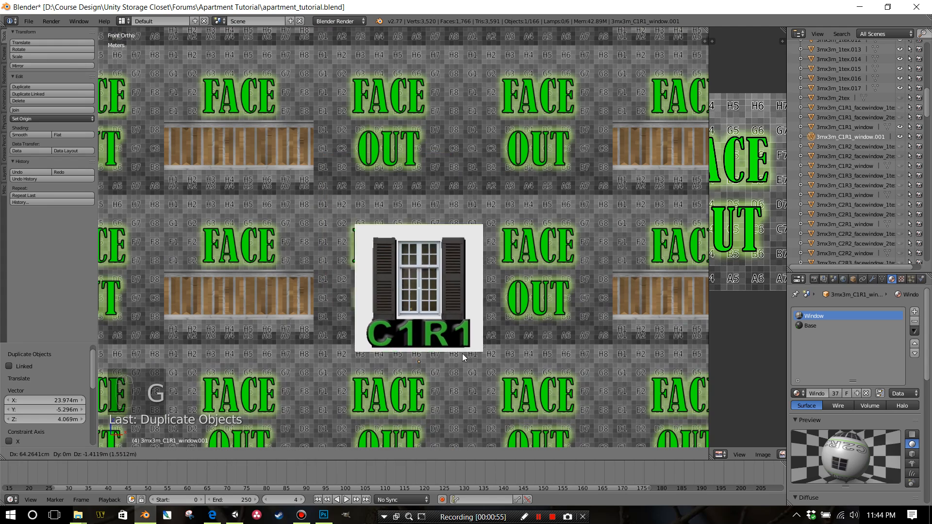
click(424, 301)
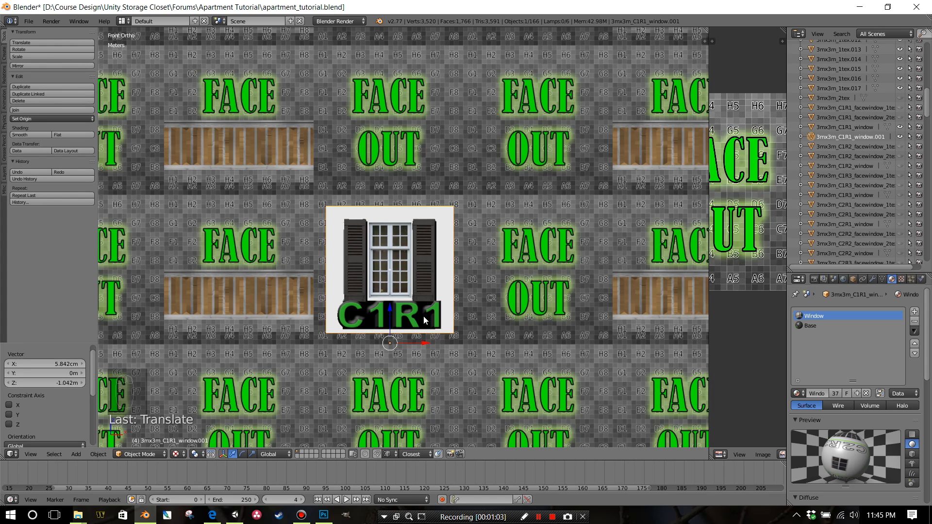
key(g)
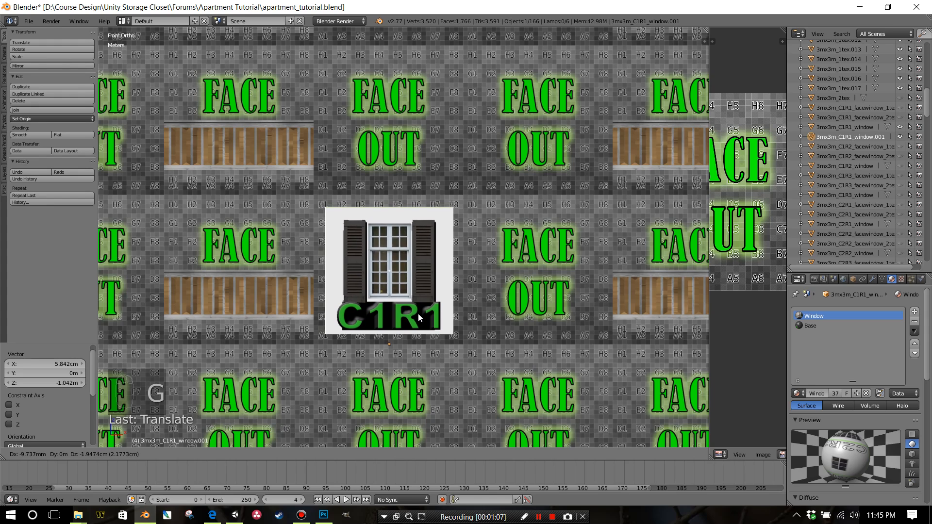
key(z)
click(418, 313)
scroll(390, 327, down, 1)
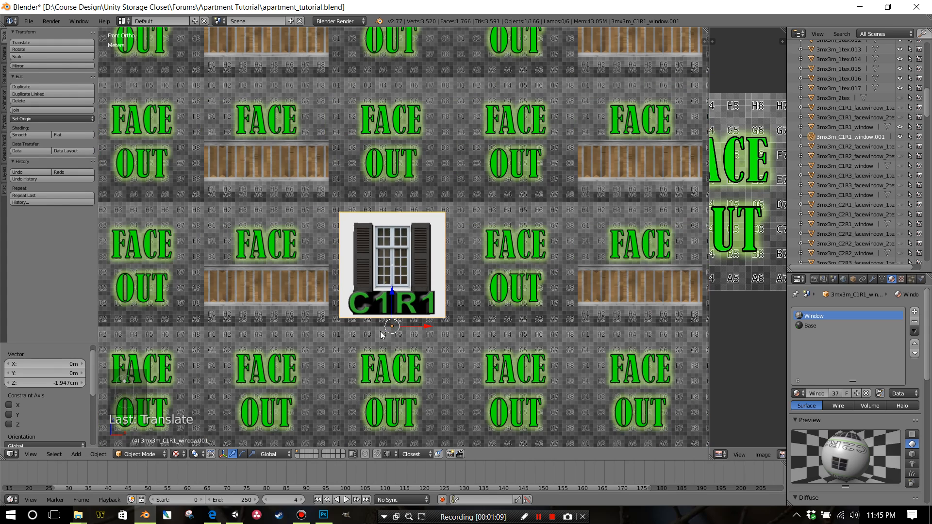
Step: Move the window copy about 3.32 m along the Y axis to bring it up to the front wall
middle_drag(381, 335, 423, 336)
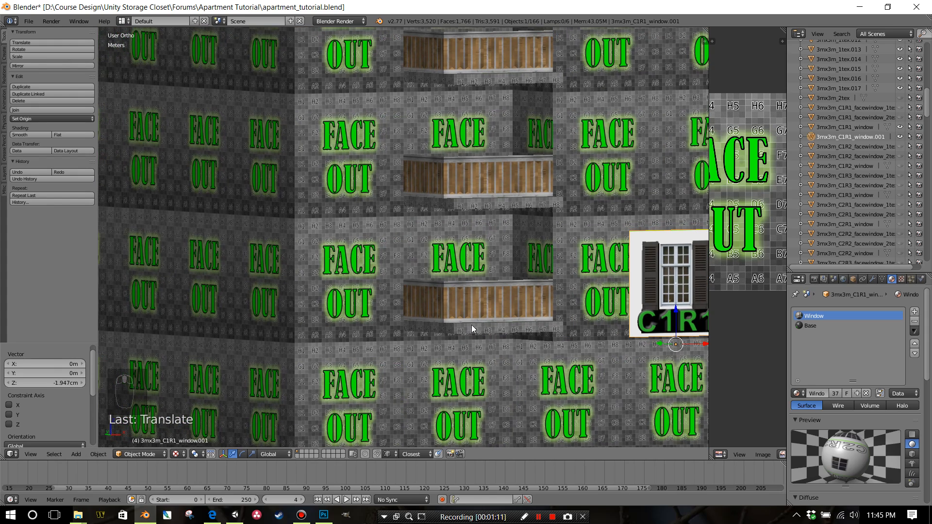
scroll(471, 328, down, 4)
middle_drag(531, 334, 502, 328)
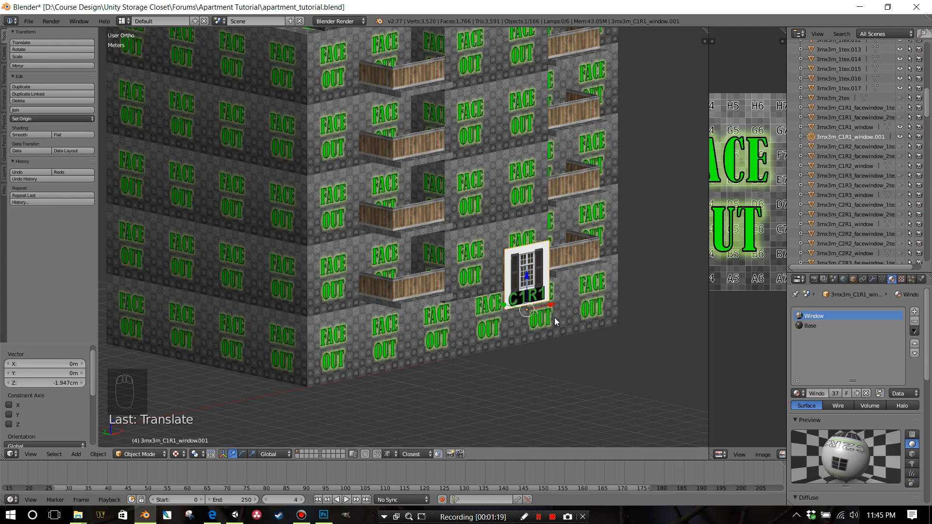
key(g)
key(y)
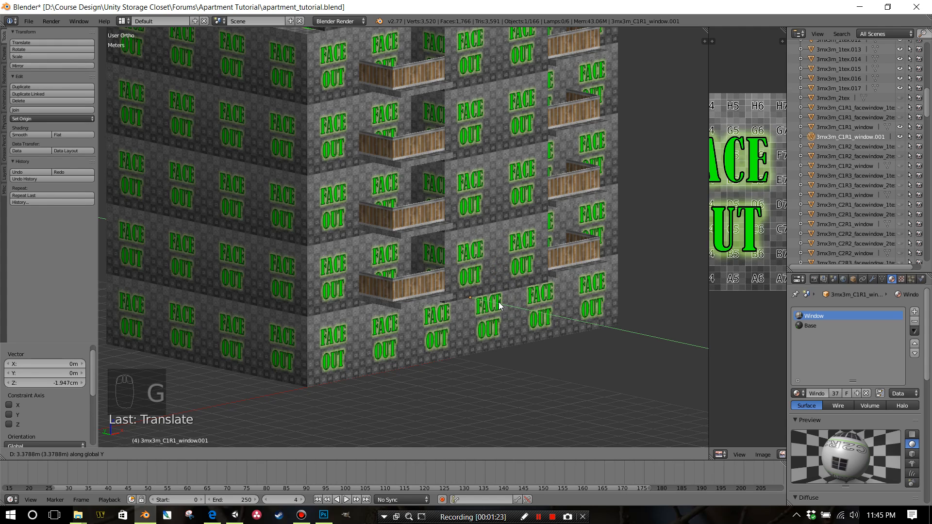
click(500, 305)
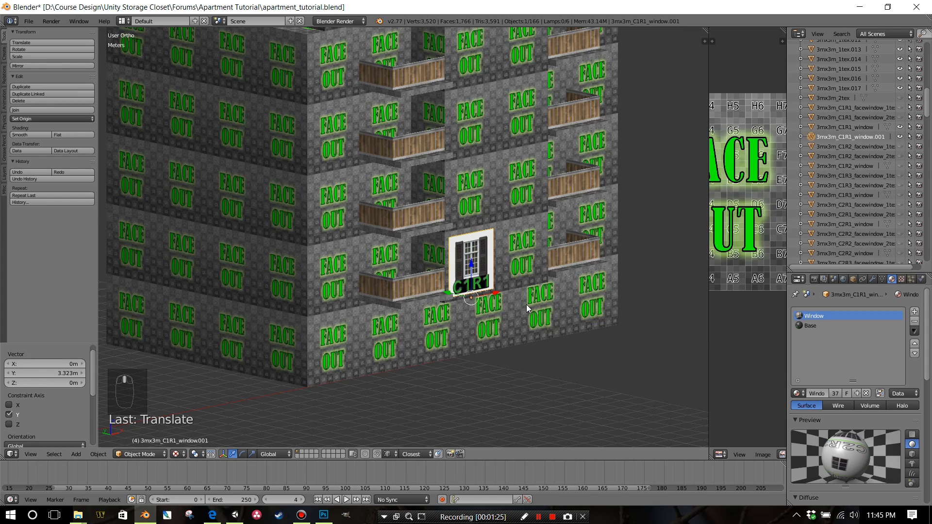
Step: Nudge the window copy about 1.9 cm along the Y axis to sit tight against the wall surface
scroll(427, 302, up, 8)
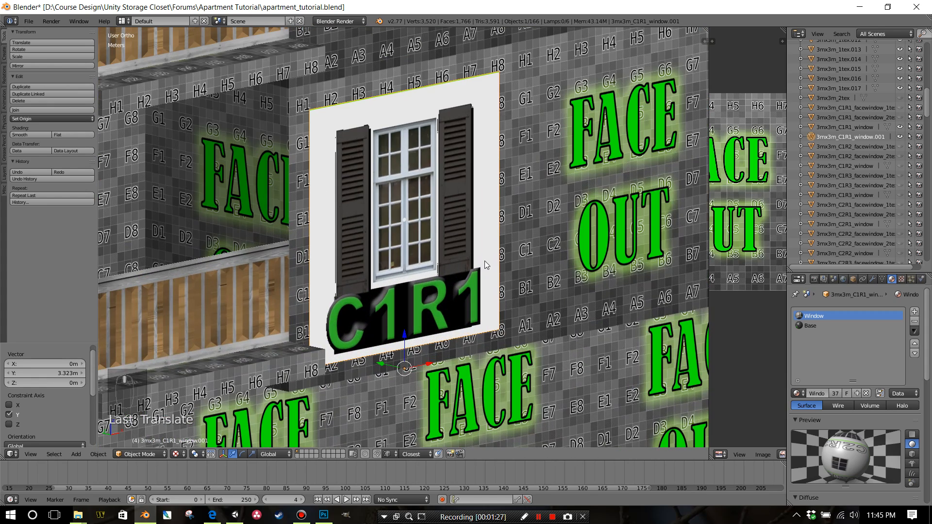
key(g)
key(y)
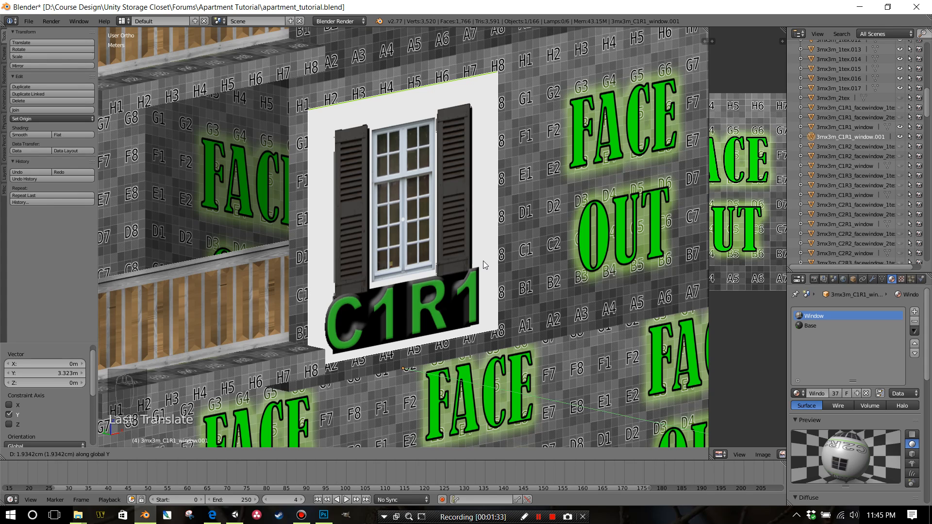
click(482, 260)
Step: Offset the window copy outward from the wall by exactly -0.02 m along the Y axis
text(gy)
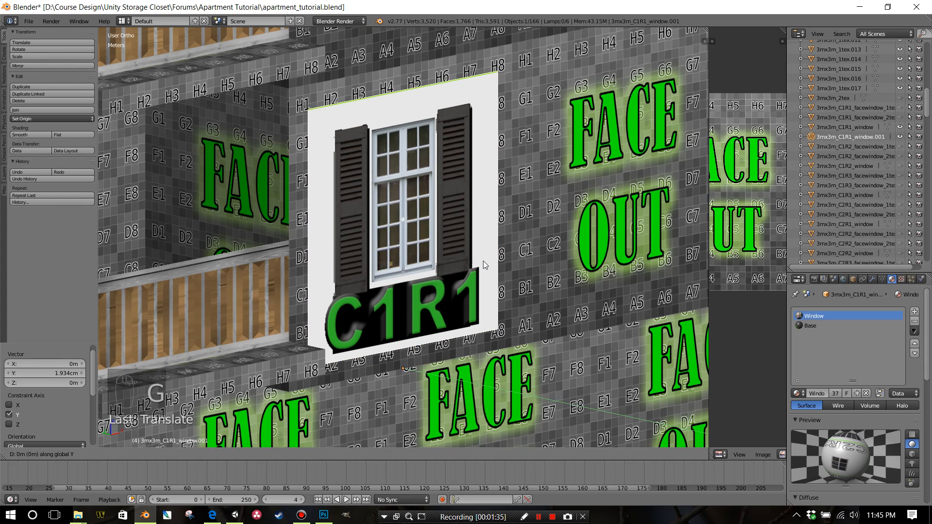
text(.02)
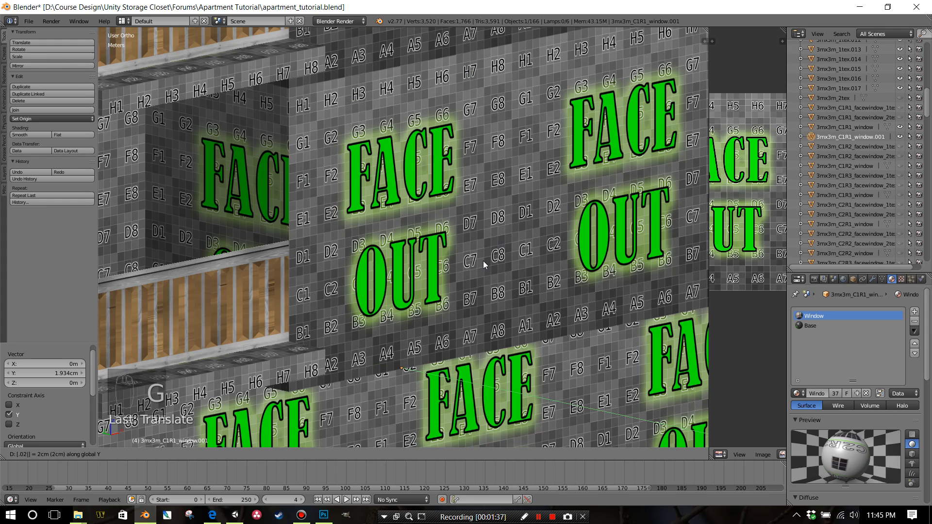
text(g)
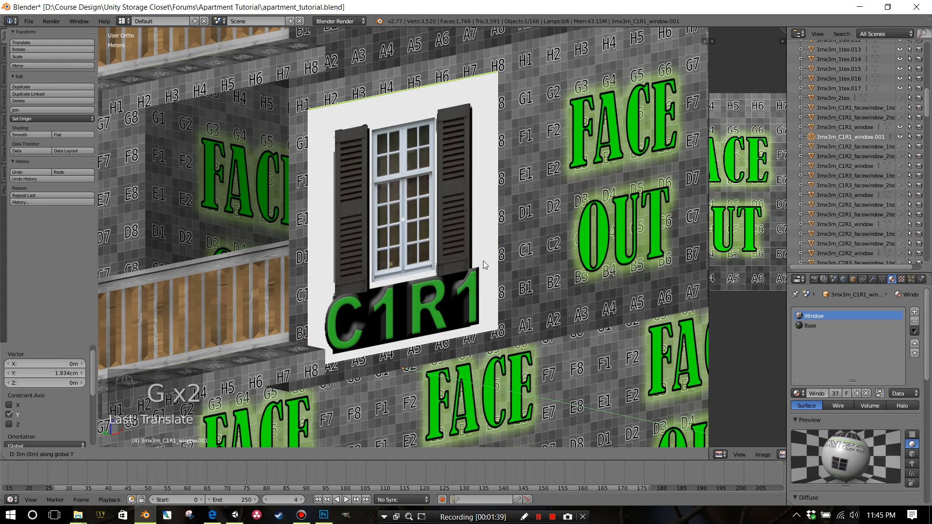
text(-.02)
key(Return)
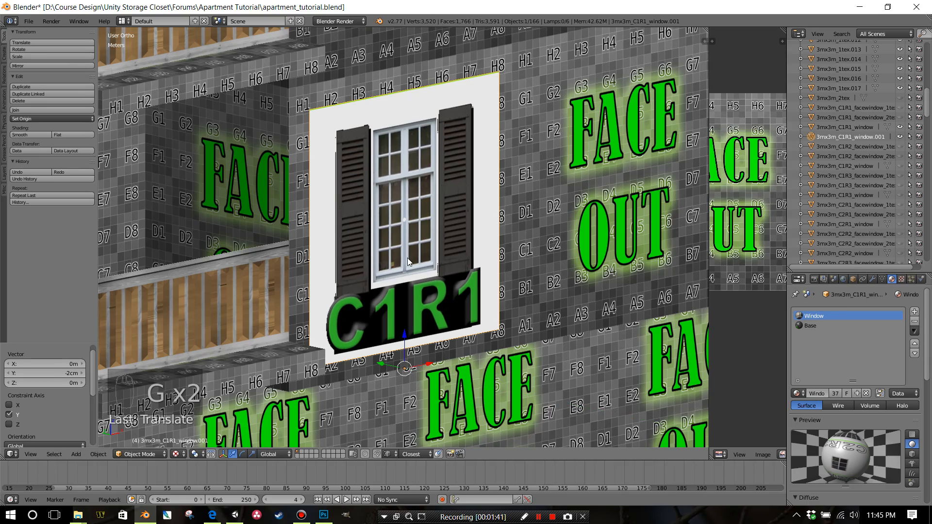
Step: Inspect the gap between the window copy and the wall from the side, and its placement on the whole facade
middle_drag(408, 262, 485, 200)
scroll(446, 215, up, 6)
scroll(562, 213, down, 9)
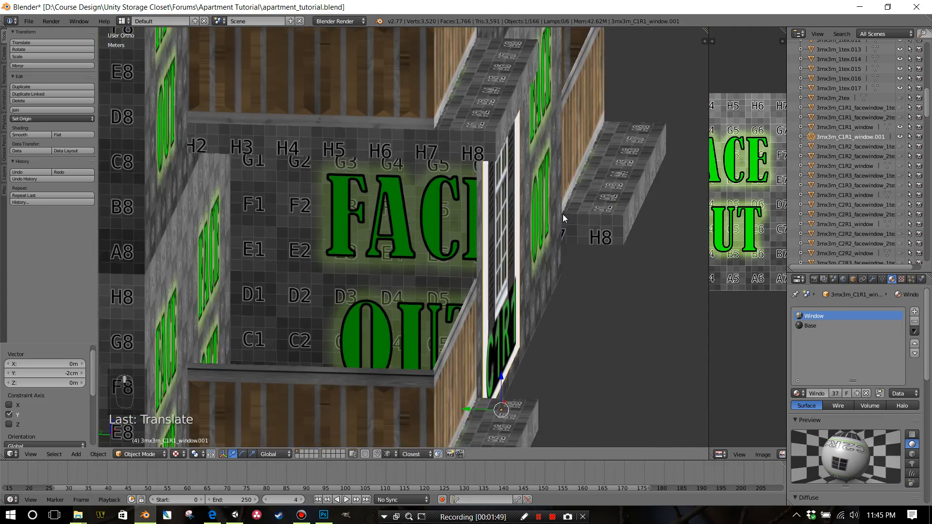
middle_drag(447, 255, 533, 323)
scroll(342, 265, down, 5)
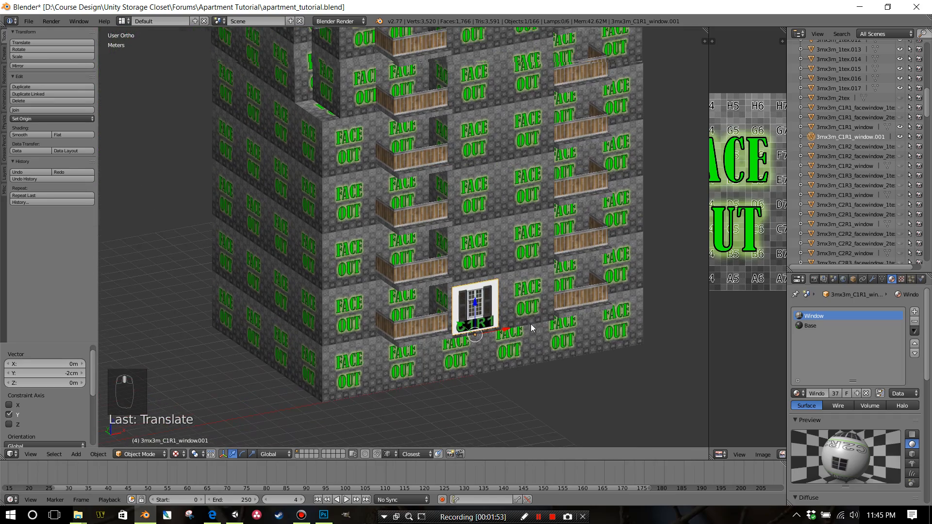
shift+middle_drag(538, 265, 490, 260)
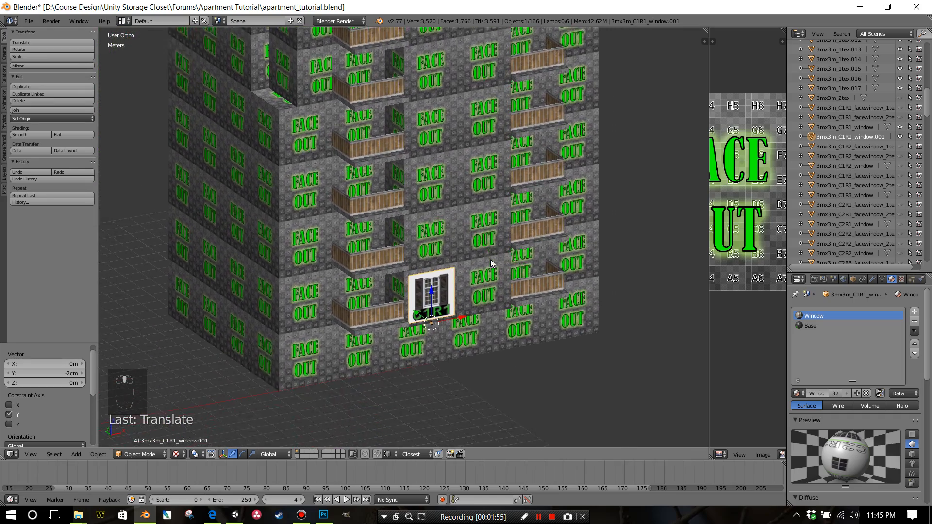
scroll(490, 259, up, 4)
scroll(441, 294, down, 4)
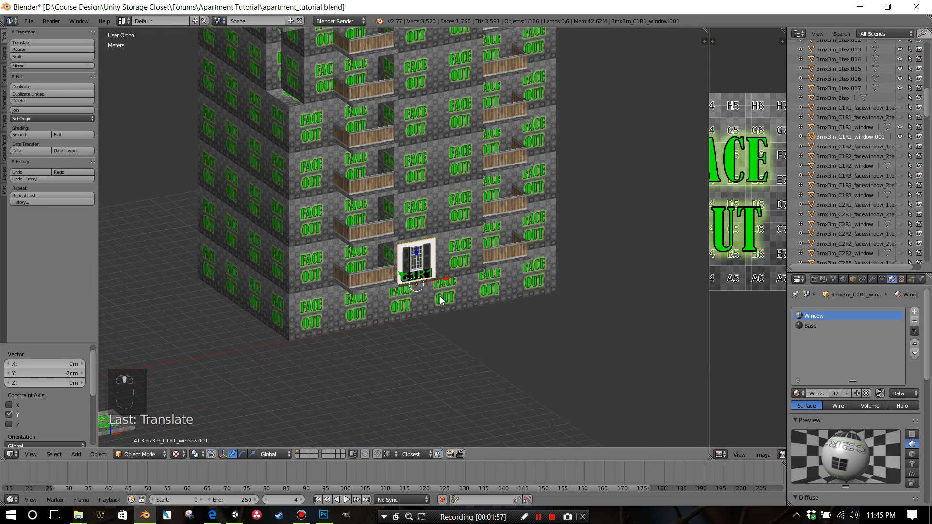
shift+middle_drag(448, 170, 443, 261)
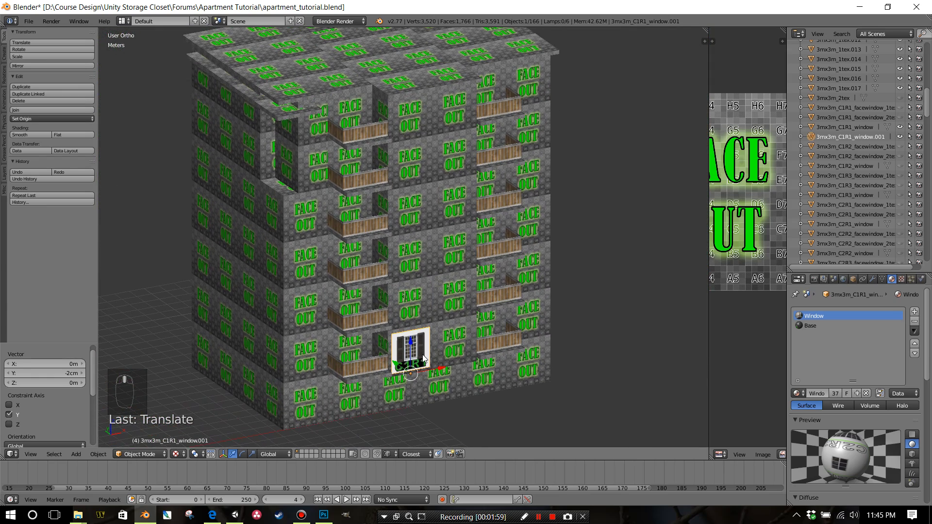
Step: Duplicate the window on the front wall 3 m along the X axis onto the neighbouring wall tile
key(shift+d)
key(x)
key(3)
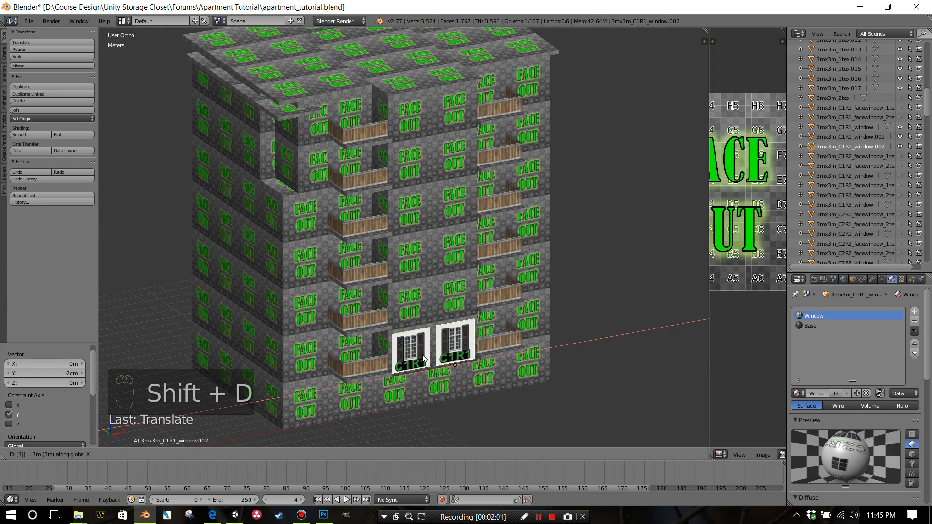
key(Return)
Step: Select both front-wall windows and duplicate the pair 3 m up along the Z axis to the floor above
shift+right_click(408, 347)
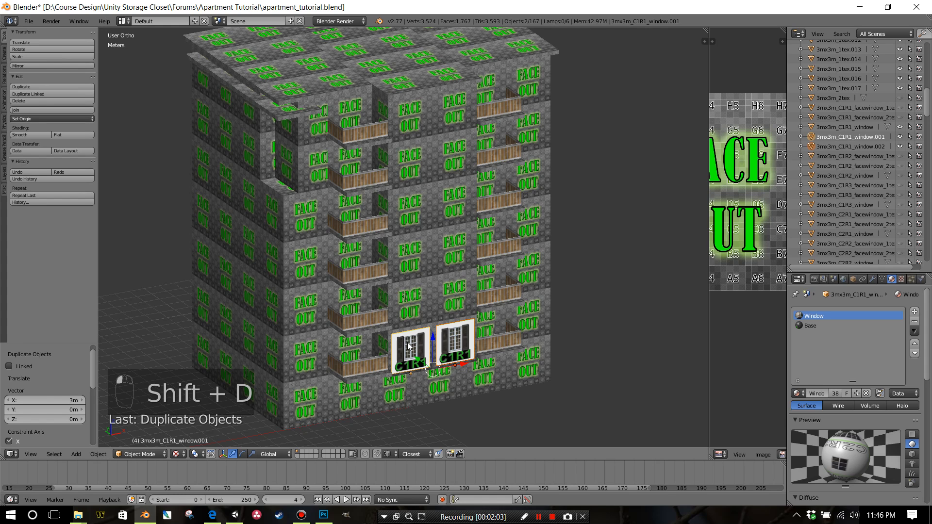
key(shift+d)
key(z)
key(3)
key(Return)
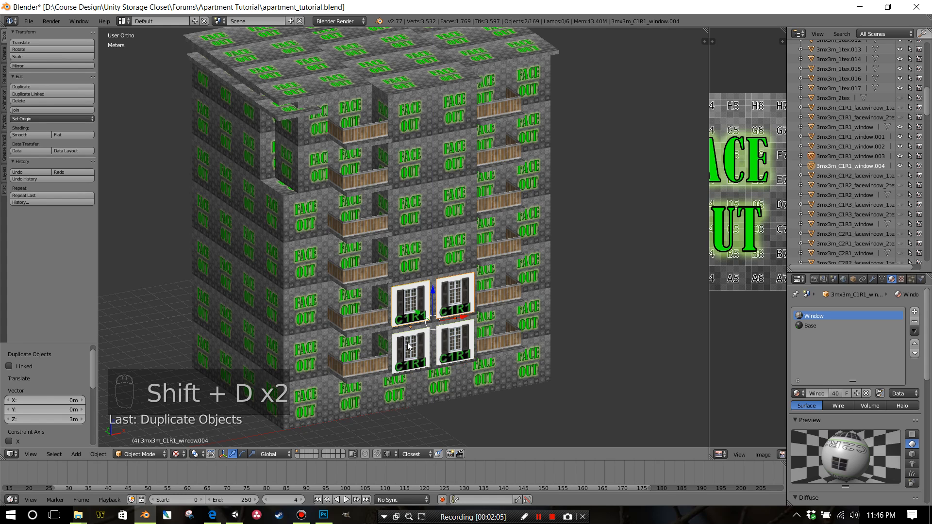
Step: Repeat the 3 m upward duplication of the window pair until the central wall section has six rows up to the roof
key(shift+r)
key(shift+r)
key(shift+r)
key(shift+r)
key(shift+r)
scroll(407, 346, down, 4)
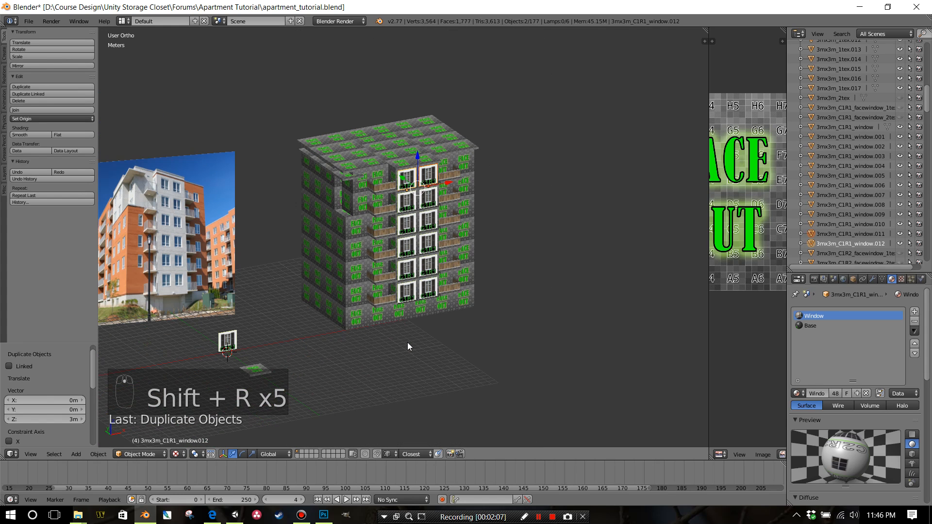
Step: Select the six windows nearest the right-hand balconies and duplicate that column 6 m along the X axis onto the outer wall section
shift+middle_drag(408, 346, 439, 322)
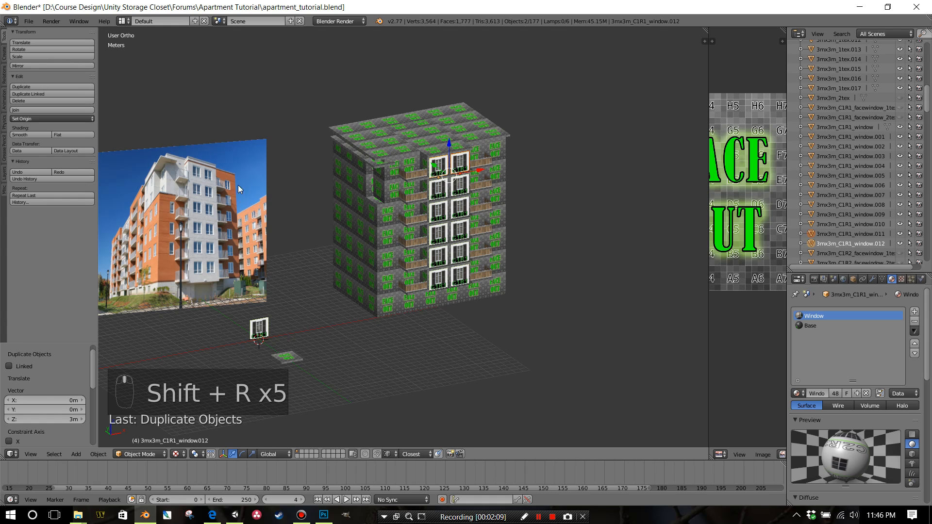
middle_drag(516, 166, 492, 167)
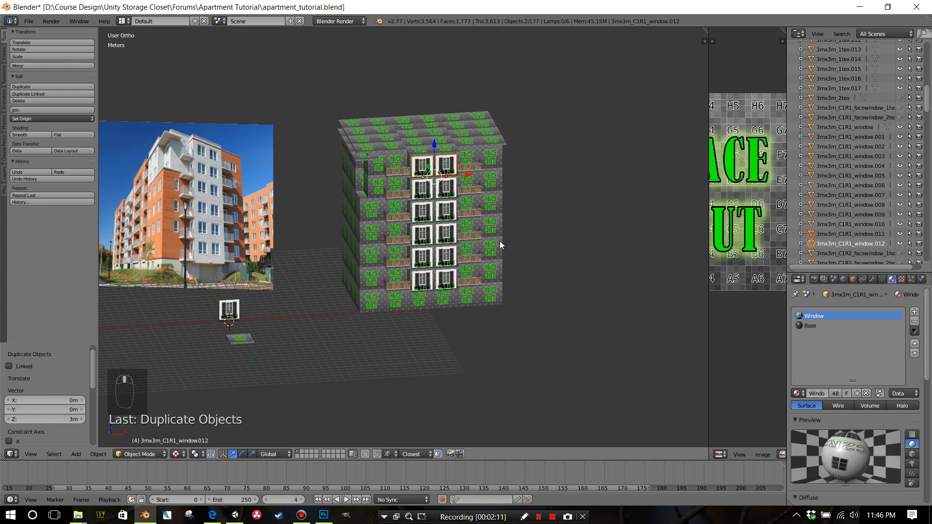
shift+middle_drag(498, 285, 448, 249)
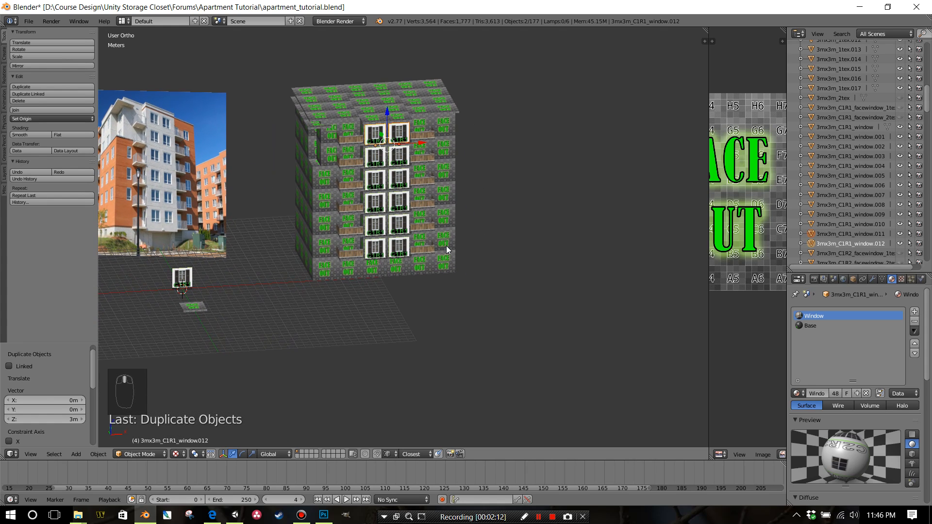
click(402, 133)
shift+click(401, 155)
shift+click(402, 179)
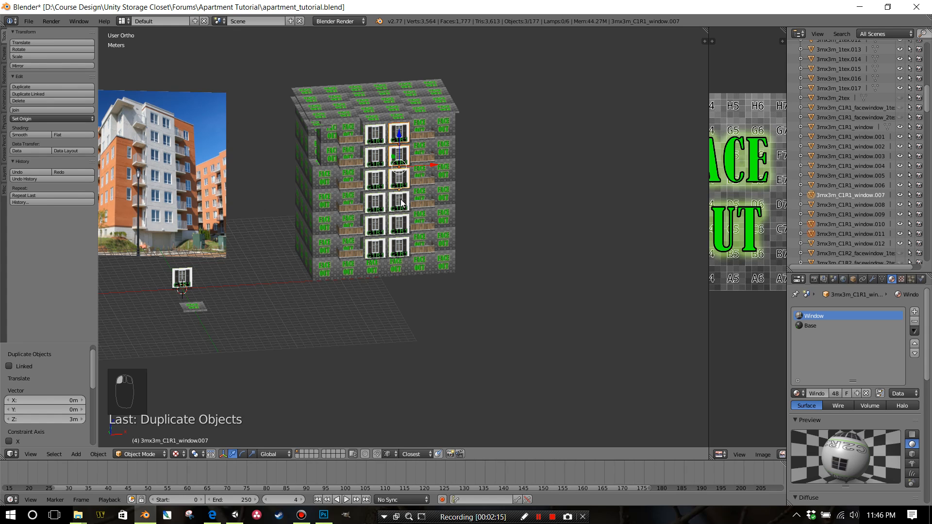
shift+click(401, 201)
shift+click(401, 224)
shift+click(403, 249)
key(shift+d)
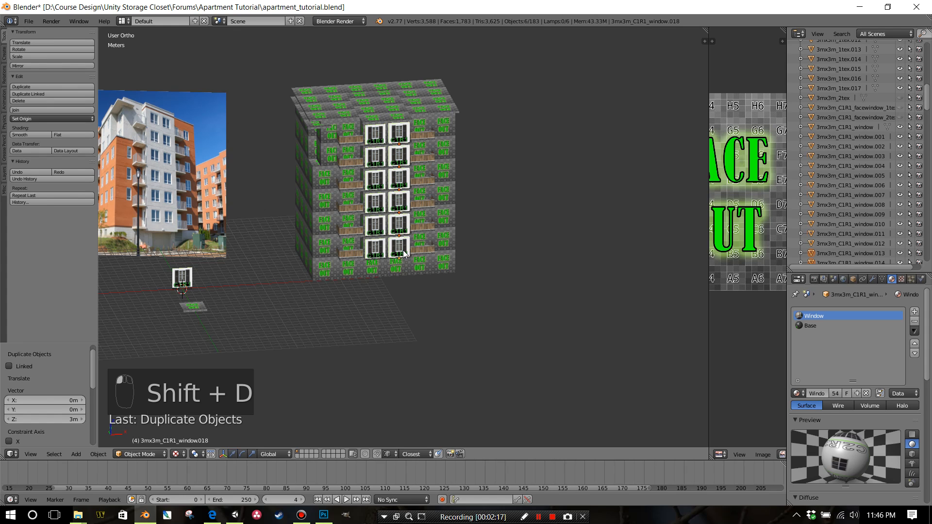
key(x)
key(6)
key(Return)
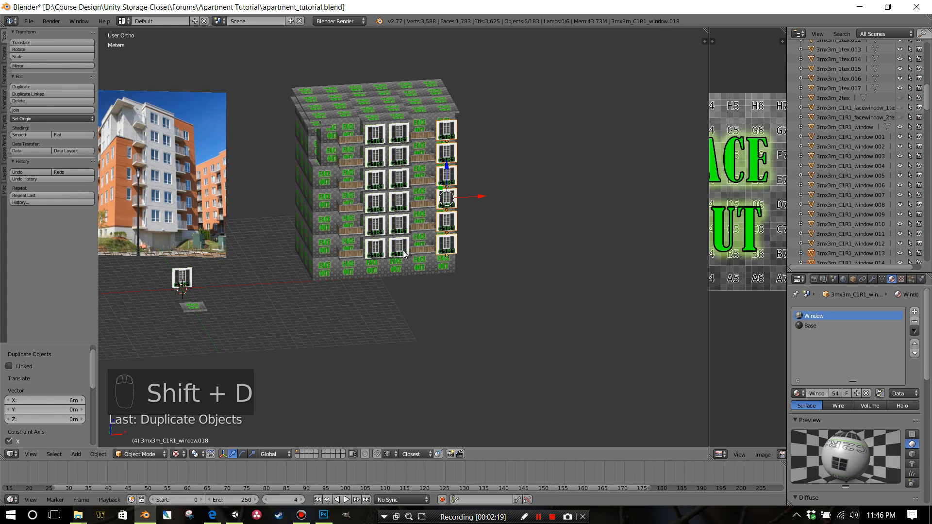
Step: Move the new window column freely by about 0.94 m in X, 0.85 m in Y and 5.7 cm in Z
mouse_move(403, 249)
middle_down()
mouse_move(389, 248)
mouse_move(389, 238)
middle_up()
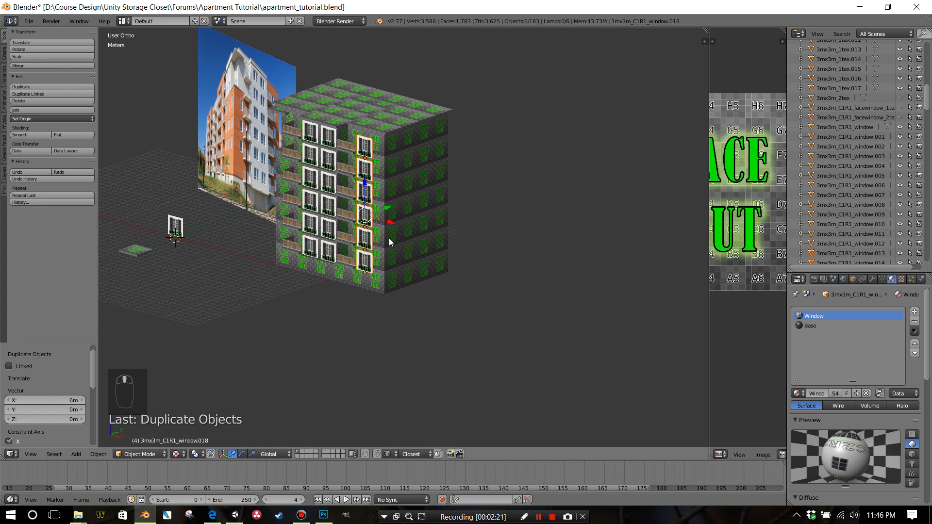
key(g)
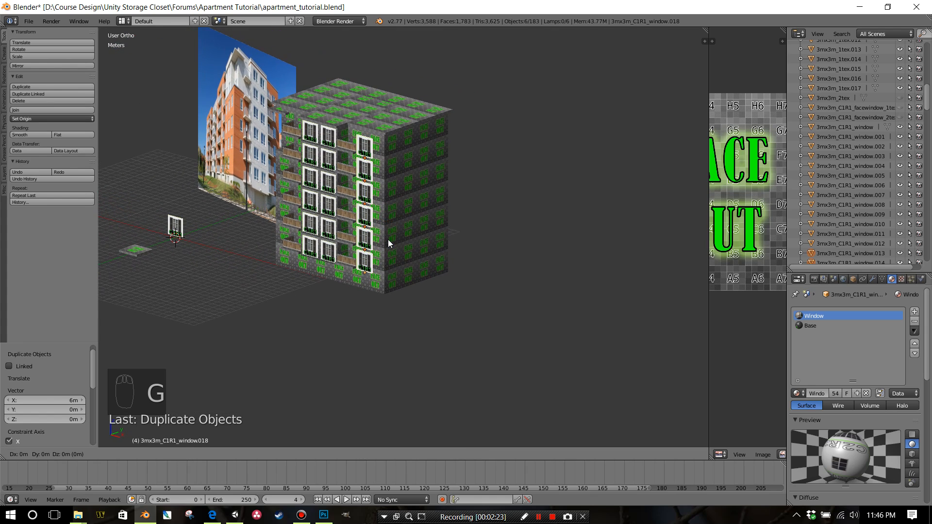
click(398, 239)
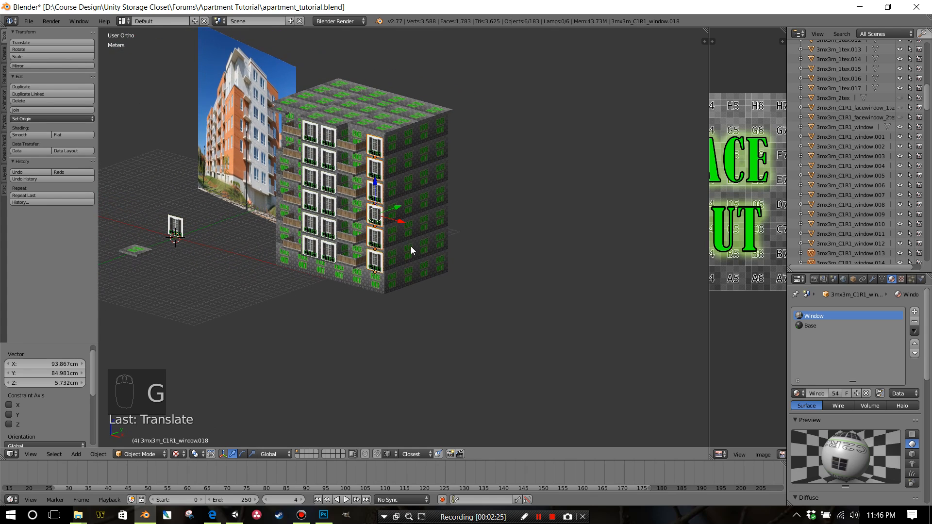
shift+middle_drag(411, 246, 426, 287)
scroll(376, 214, up, 7)
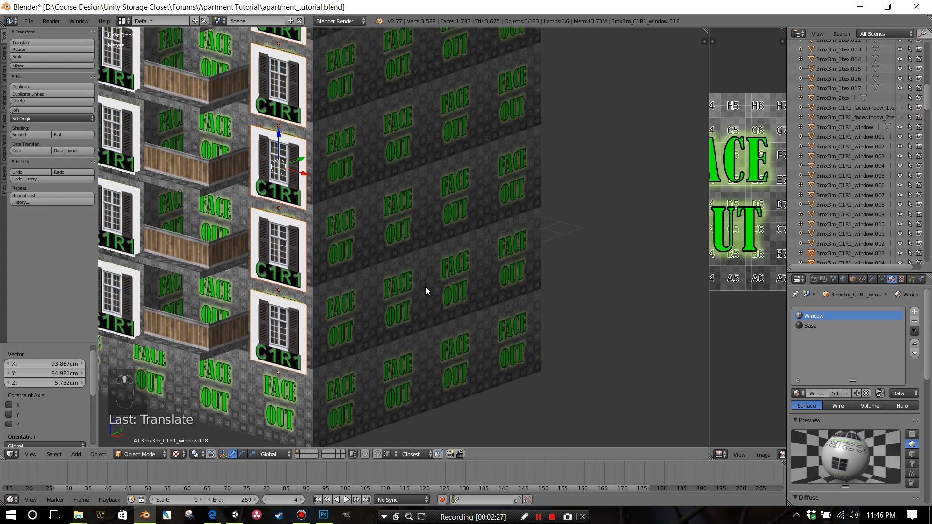
scroll(422, 285, up, 5)
shift+middle_drag(306, 248, 505, 273)
shift+middle_drag(376, 230, 409, 236)
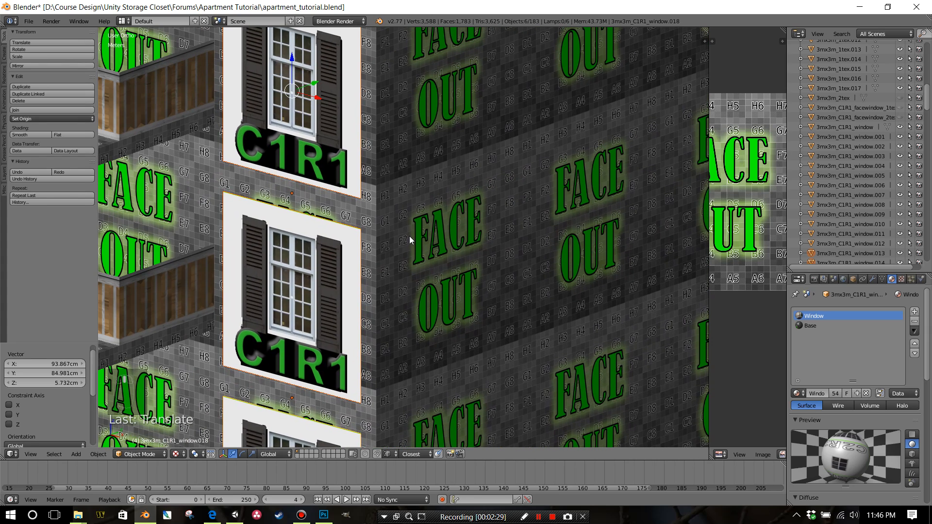
key(g)
key(y)
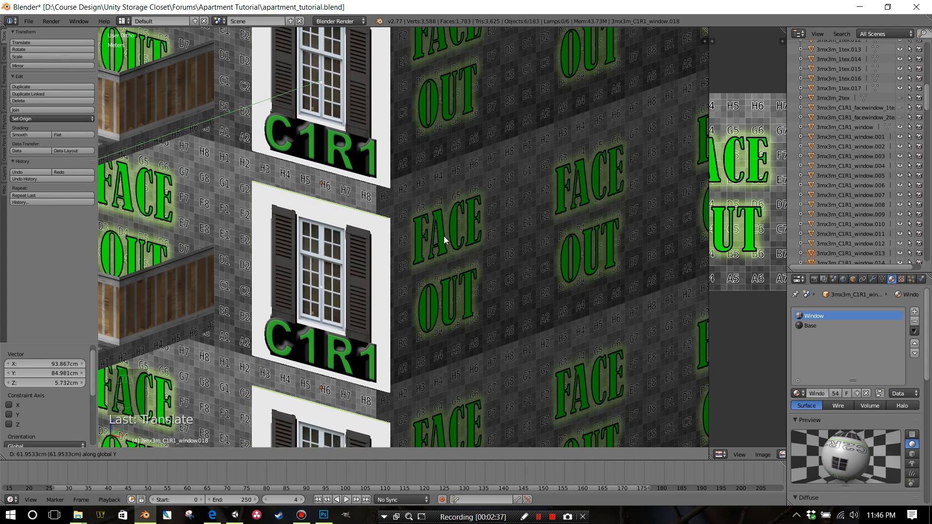
text(5)
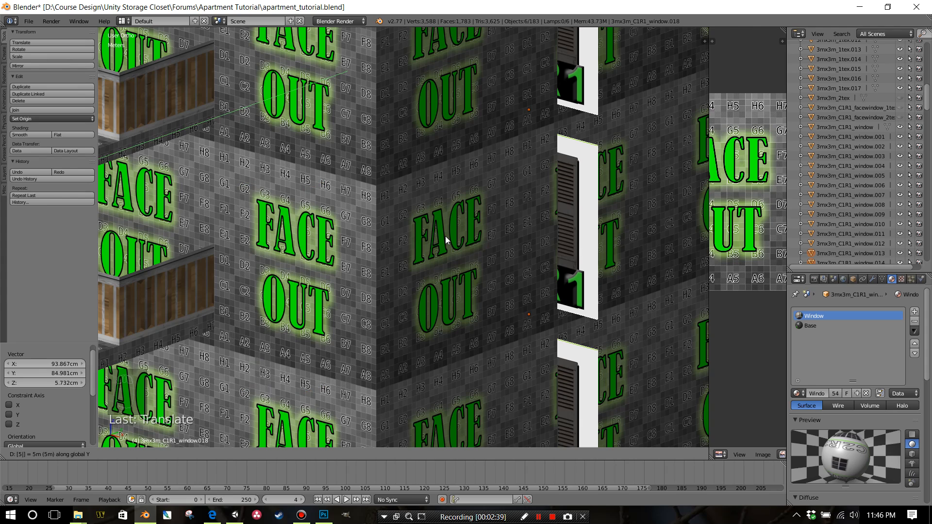
key(Escape)
key(KP_5)
key(KP_5)
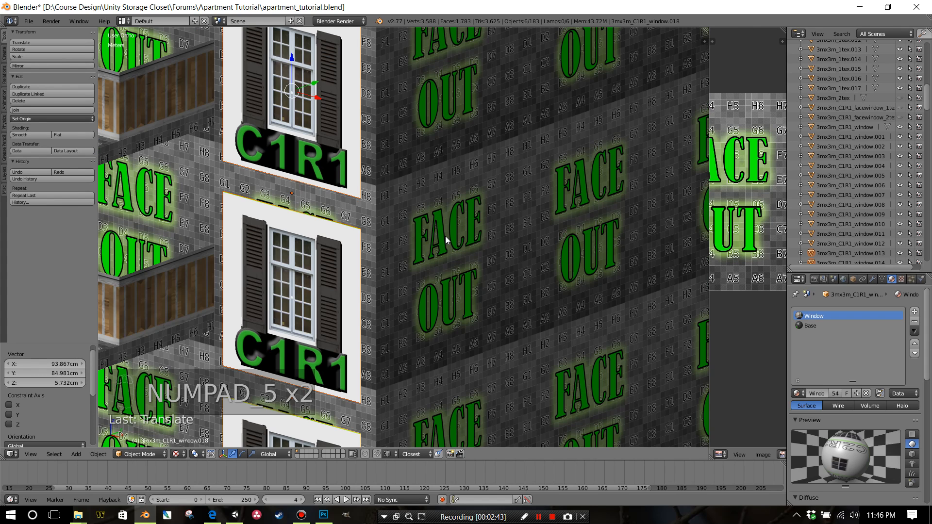
Step: In the front orthographic view, move the outer window column about -0.96 m along the X axis to centre it on its wall section
key(KP_1)
scroll(517, 262, down, 3)
scroll(534, 261, up, 1)
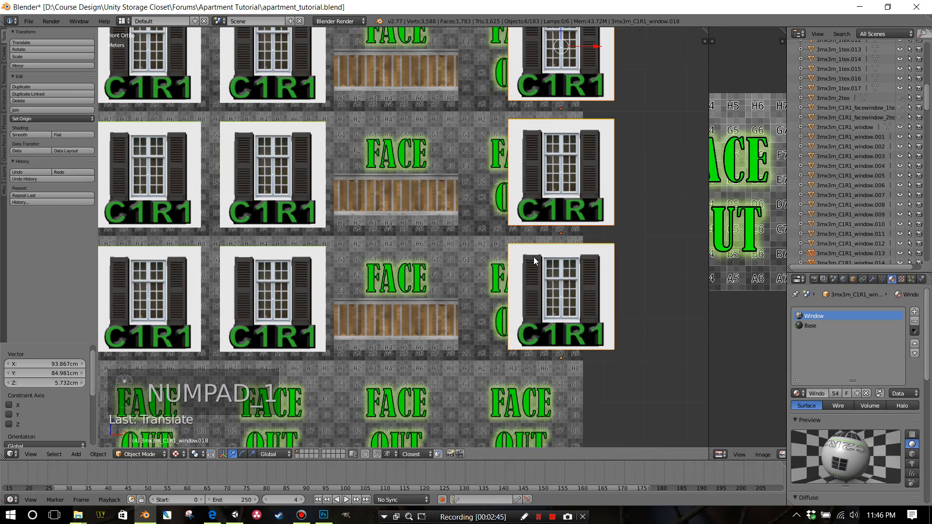
scroll(534, 261, up, 3)
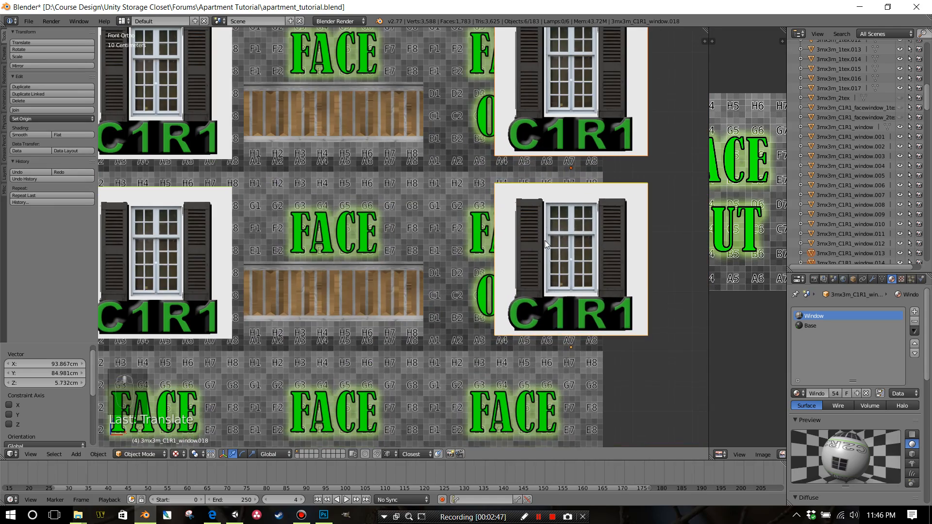
right_click(546, 242)
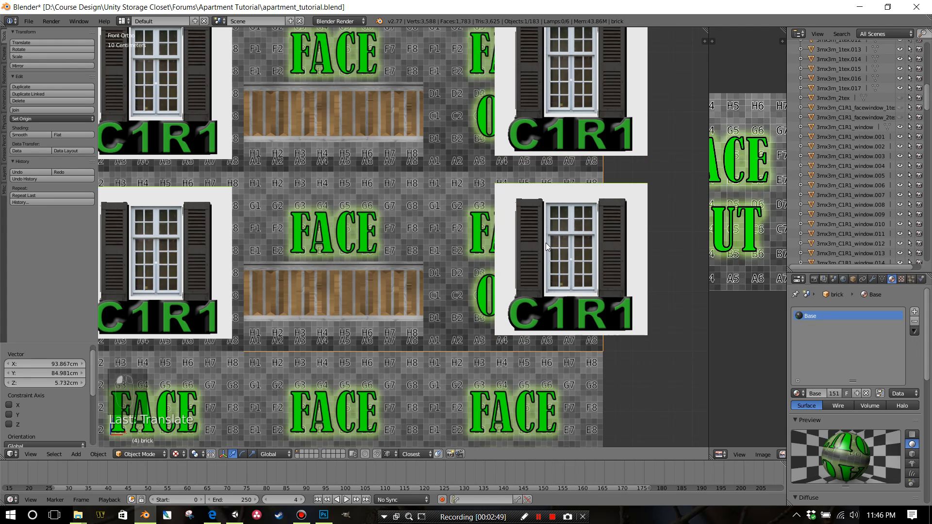
key(ctrl+z)
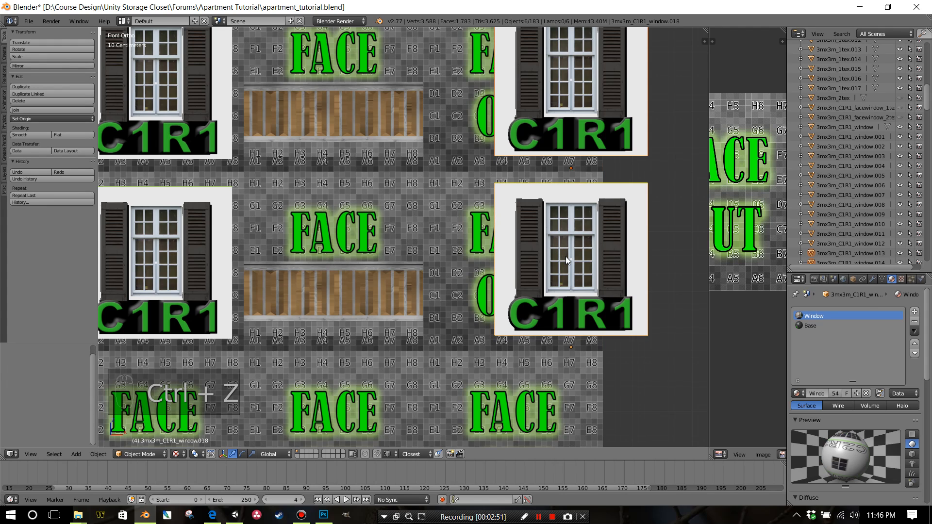
key(g)
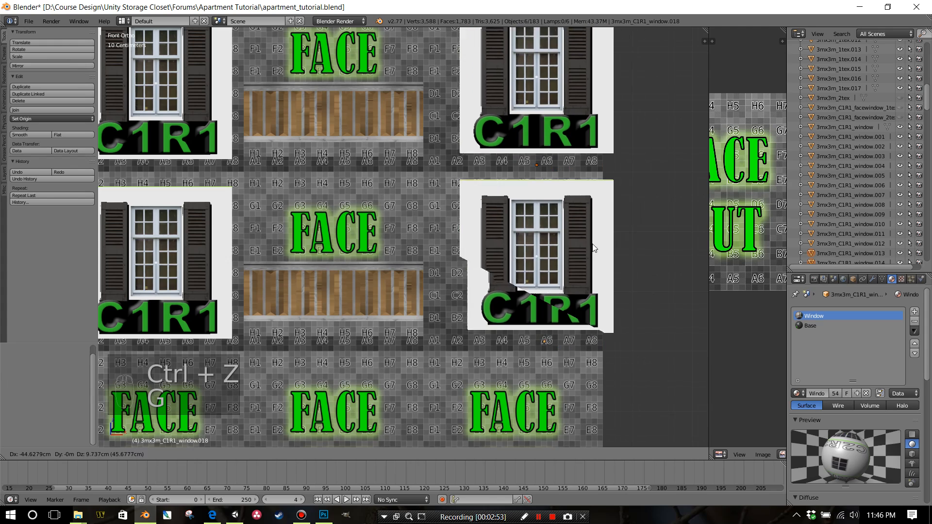
key(x)
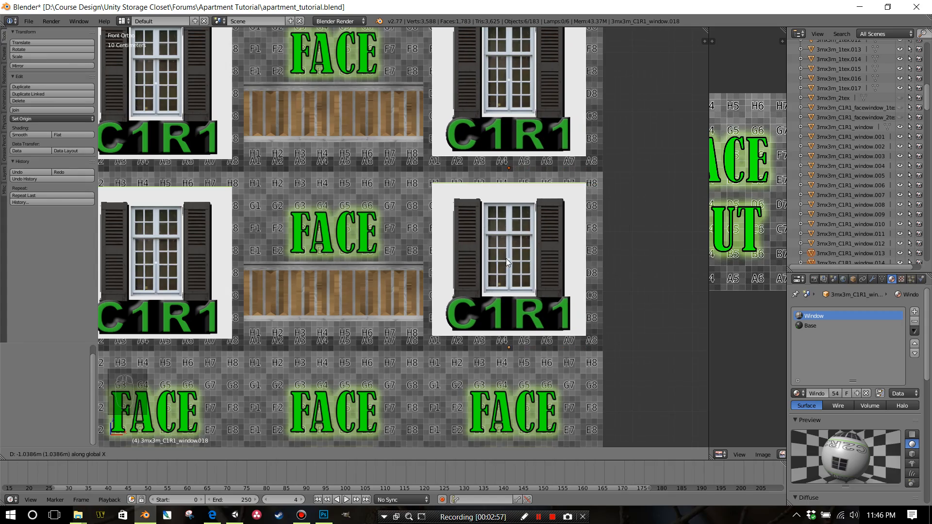
click(509, 260)
Step: Move the outer window column about 1.08 m and a further 8.7 cm along the Y axis to meet the recessed front wall
mouse_move(512, 261)
middle_down()
mouse_move(549, 264)
mouse_move(483, 292)
mouse_move(500, 262)
middle_up()
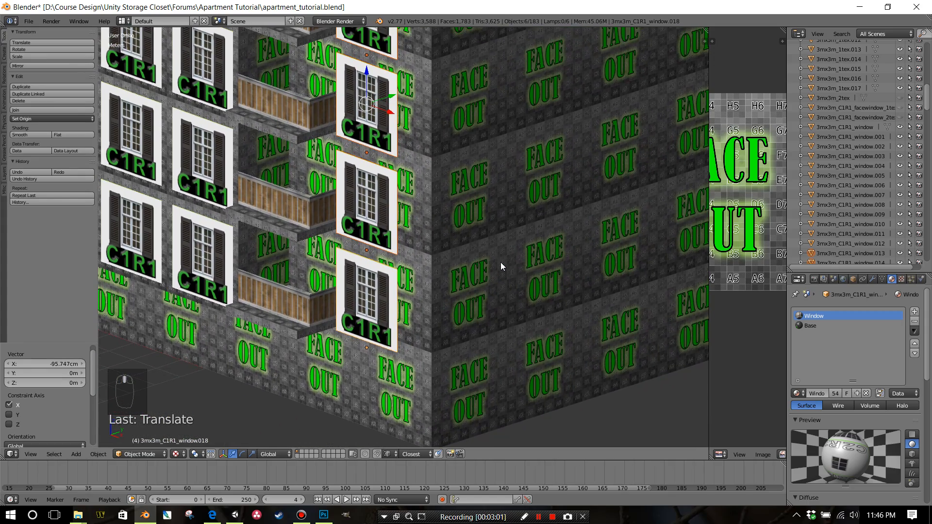
key(g)
key(y)
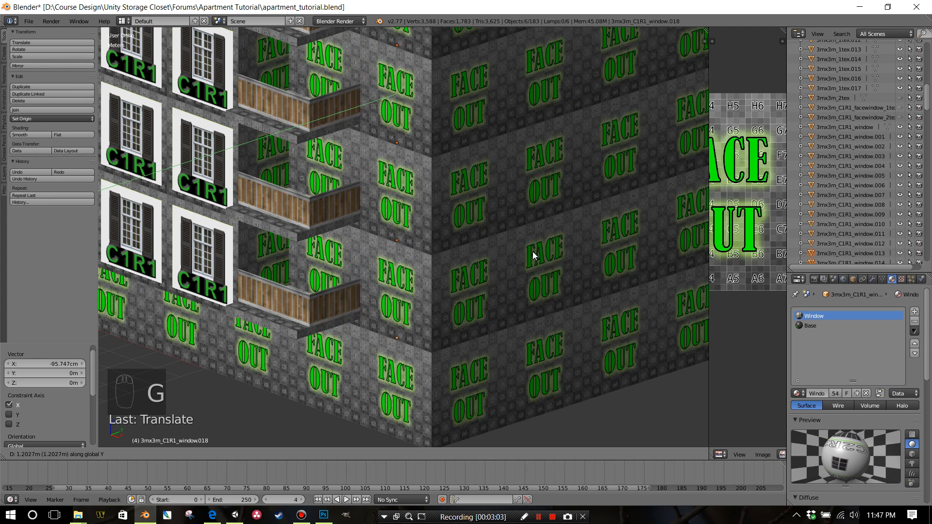
click(528, 254)
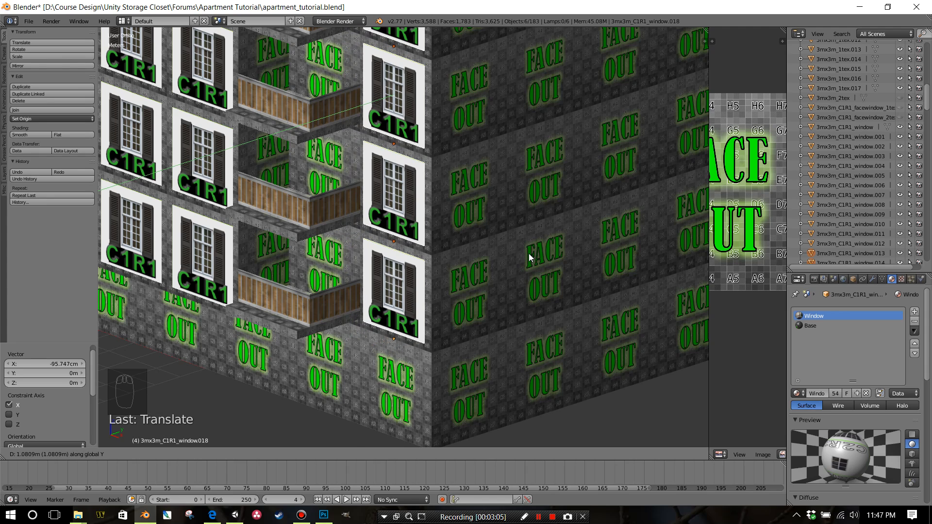
key(g)
key(y)
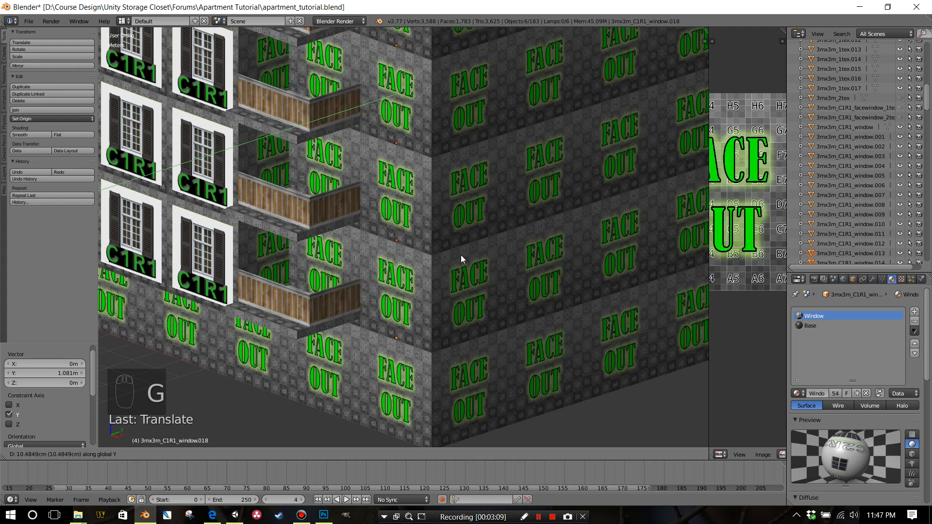
click(461, 255)
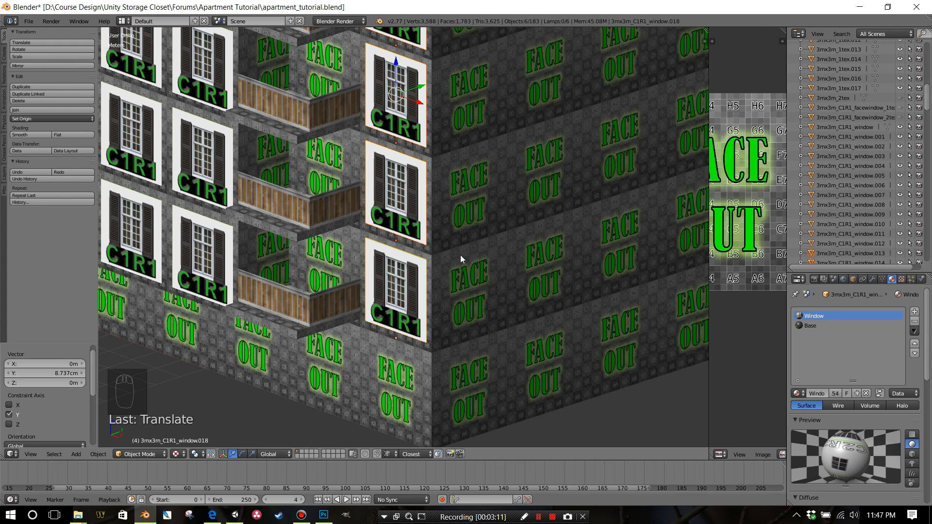
Step: Offset the outer window column outward from the wall by exactly -0.02 m along the Y axis
text(gy)
text(-2)
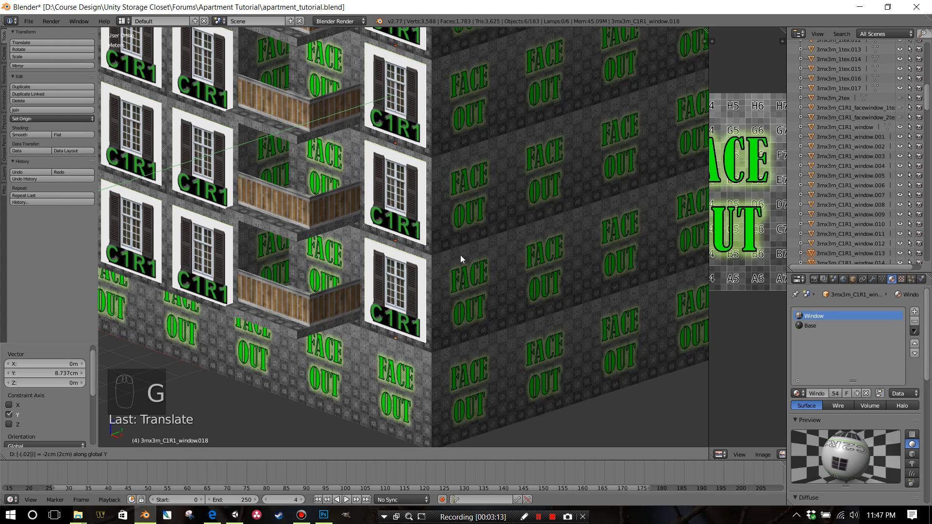
key(Return)
Step: Hide the original 3mx3m_C1R1_window piece, and select and unhide the 3mx3m_C1R2_window piece in its place
scroll(393, 287, down, 4)
scroll(398, 281, down, 3)
middle_drag(406, 278, 550, 265)
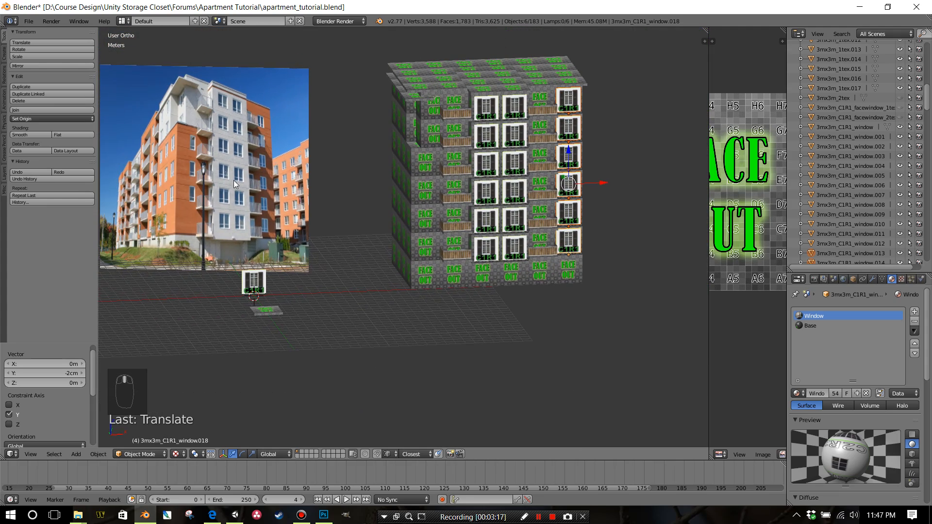
click(265, 279)
click(900, 127)
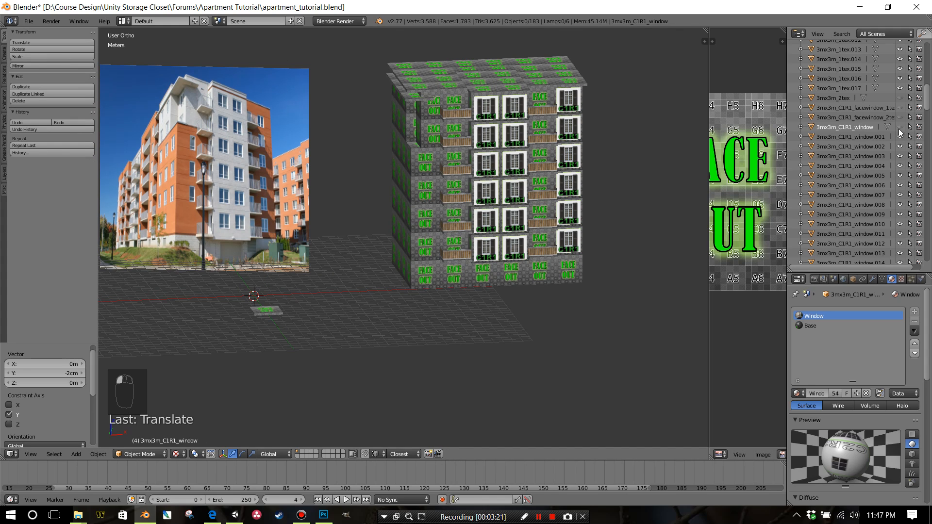
scroll(882, 158, down, 5)
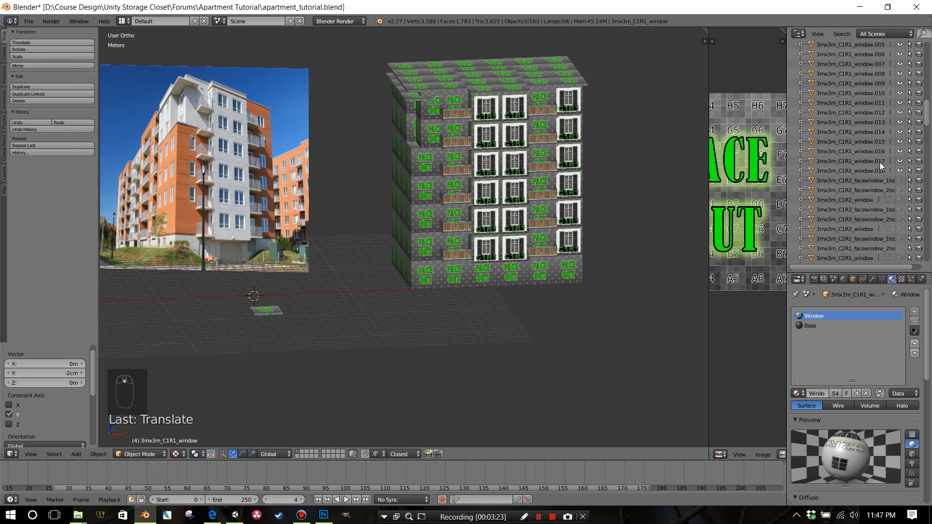
click(855, 200)
click(900, 200)
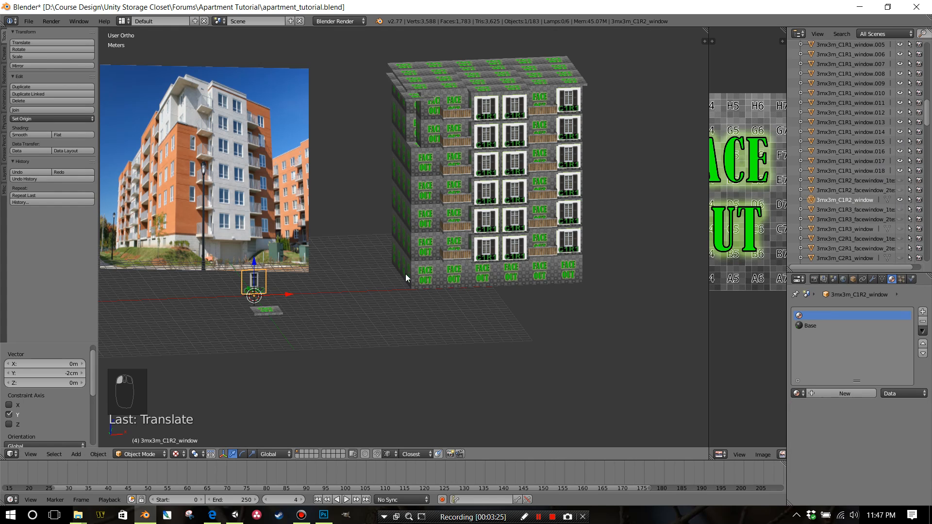
Step: Duplicate the C1R2 window and place the copy on the front wall's corner section, offset about 18.3 m X, -1.5 m Y and 6.66 m Z
scroll(279, 298, up, 2)
key(shift+d)
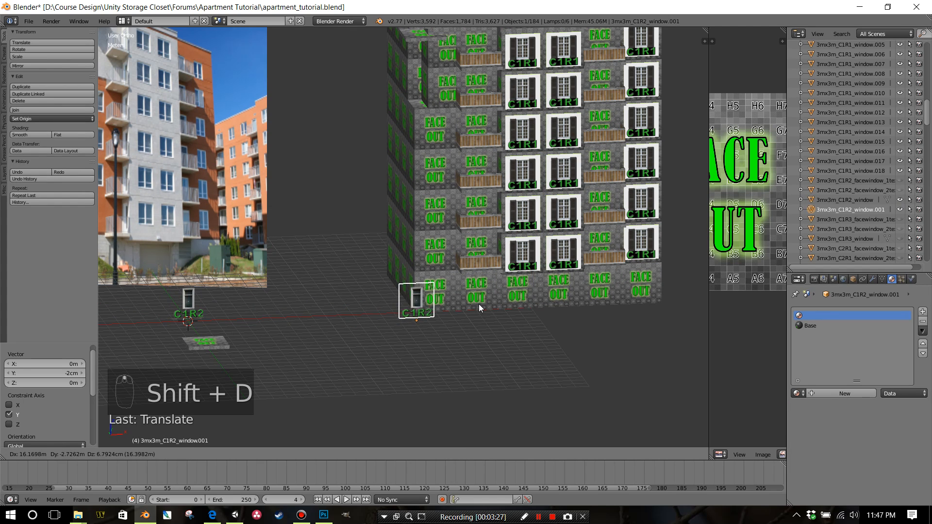
click(503, 210)
scroll(386, 250, down, 3)
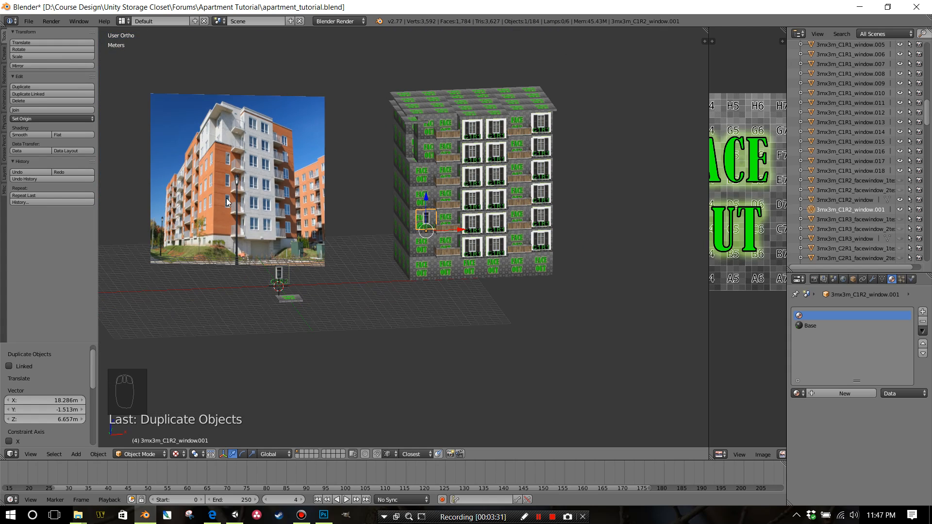
Step: In the front orthographic view, move the C1R2 window copy about 63 cm along X and -39.7 cm along Z
scroll(378, 297, up, 4)
middle_drag(442, 296, 475, 288)
key(KP_1)
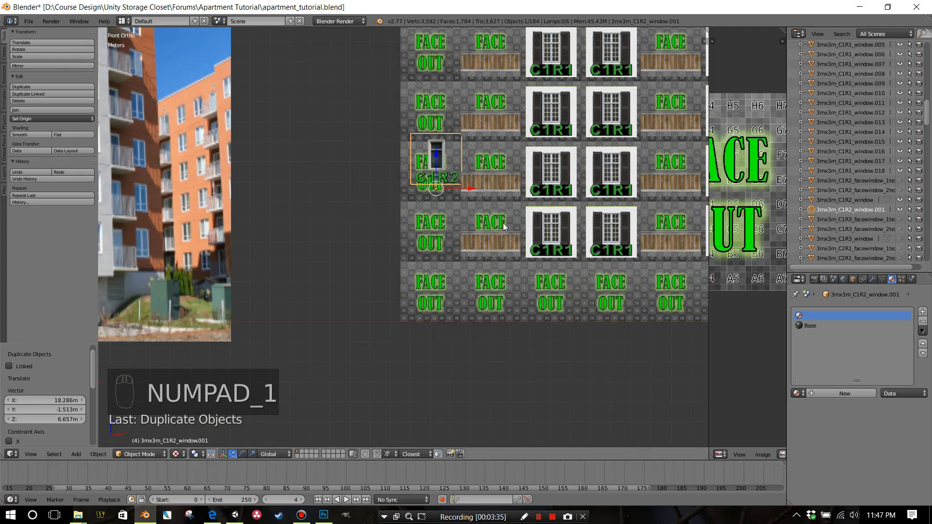
scroll(503, 223, up, 2)
scroll(479, 209, down, 3)
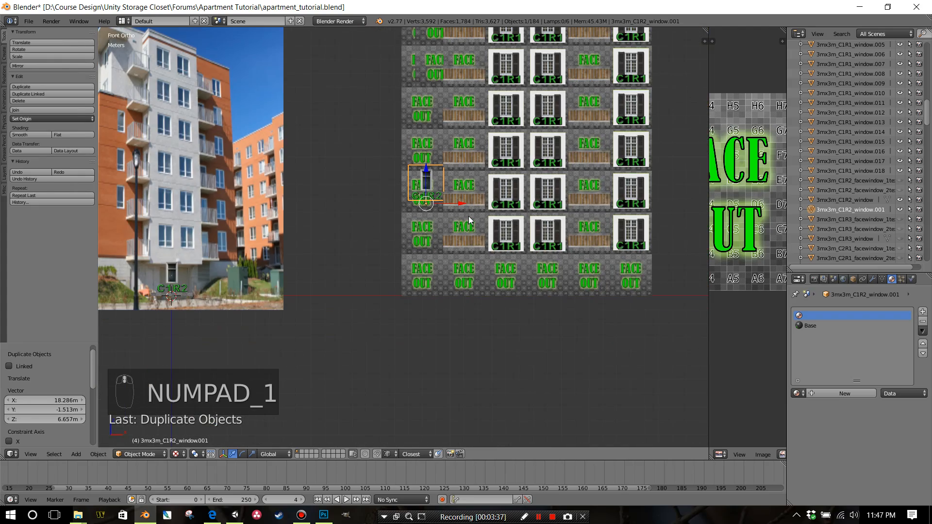
scroll(468, 217, up, 5)
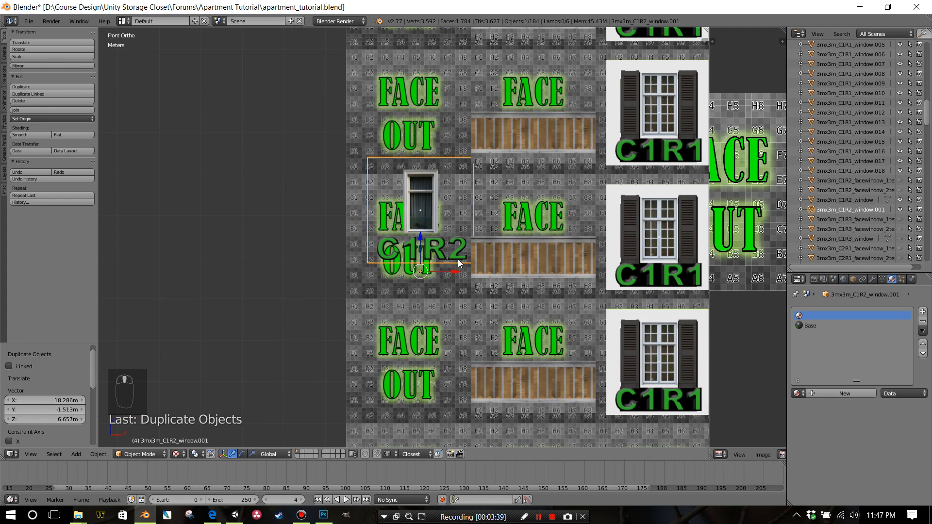
key(g)
key(x)
click(485, 260)
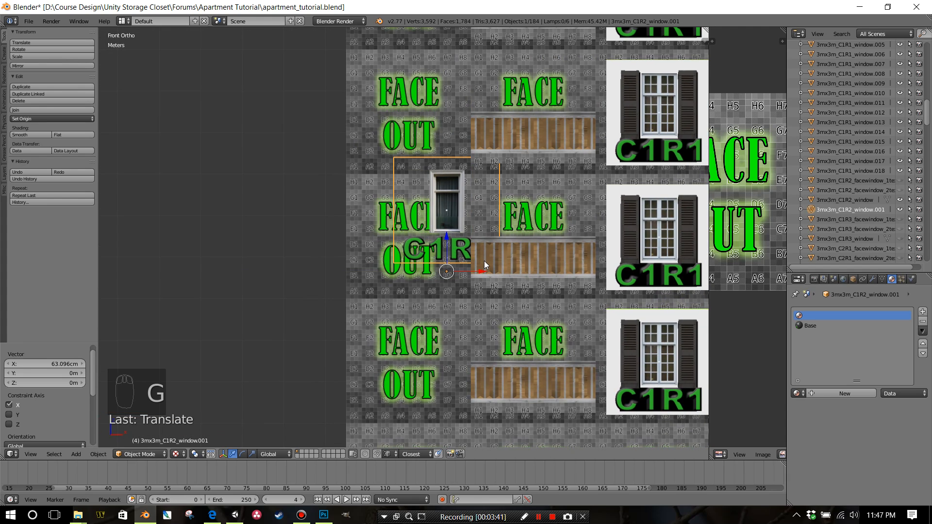
key(g)
key(z)
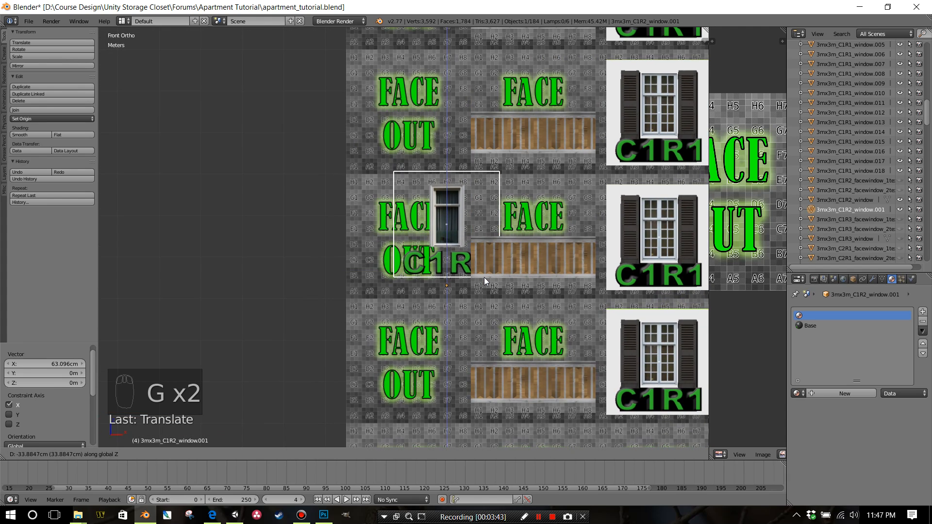
click(484, 280)
Step: Move the C1R2 window copy about 1.48 m and a further 8 cm along the Y axis to meet the wall surface
middle_drag(485, 280, 496, 298)
key(g)
key(y)
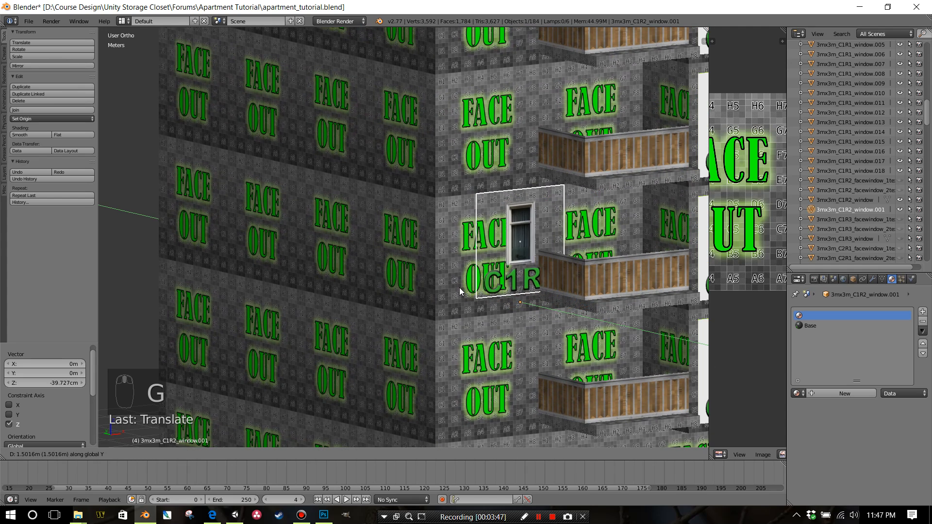
click(463, 290)
key(g)
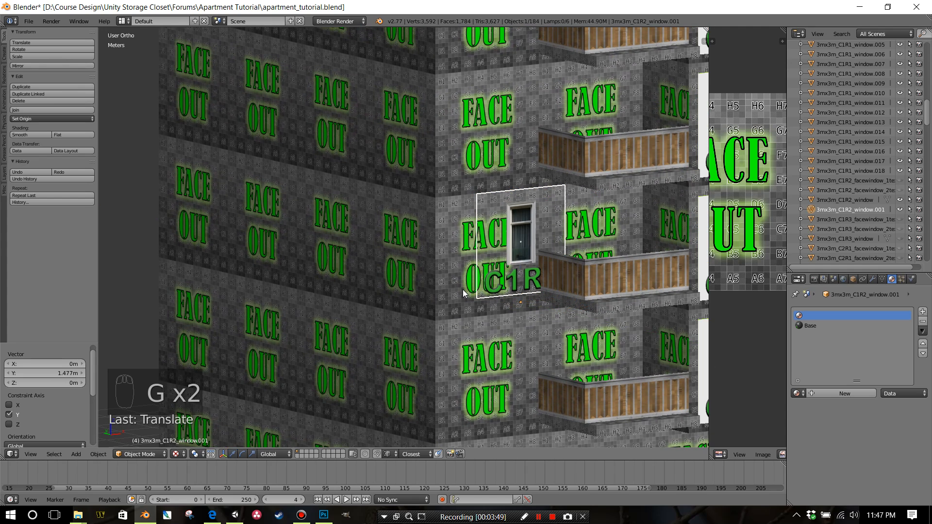
key(y)
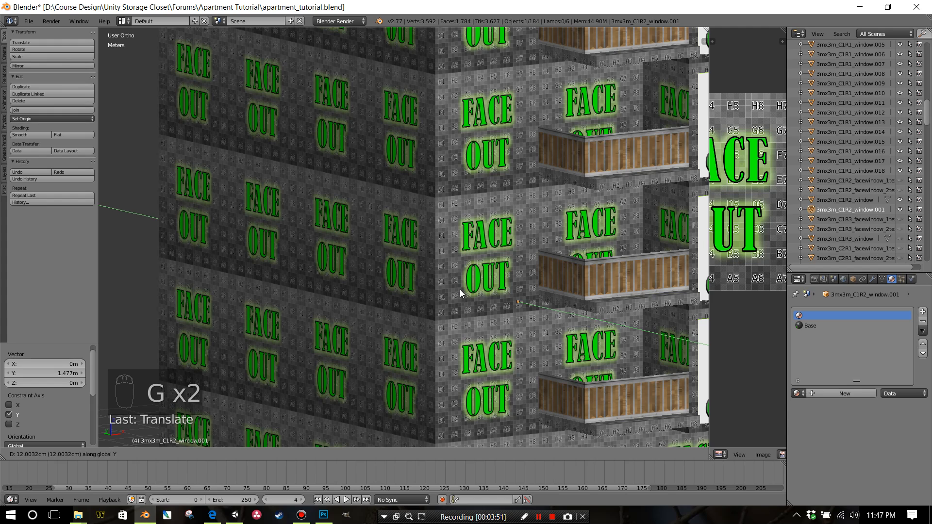
click(461, 290)
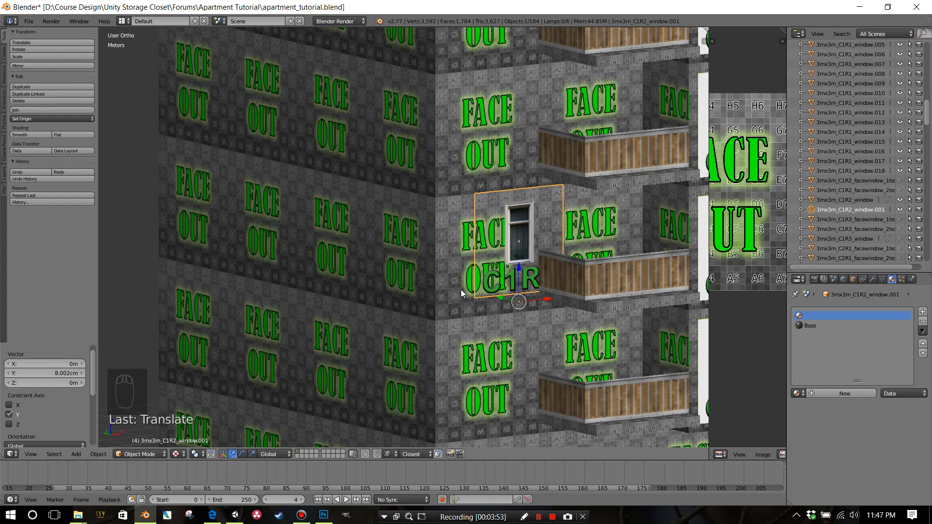
Step: Offset the C1R2 window copy outward from the wall by exactly -0.02 m along the Y axis
text(gy)
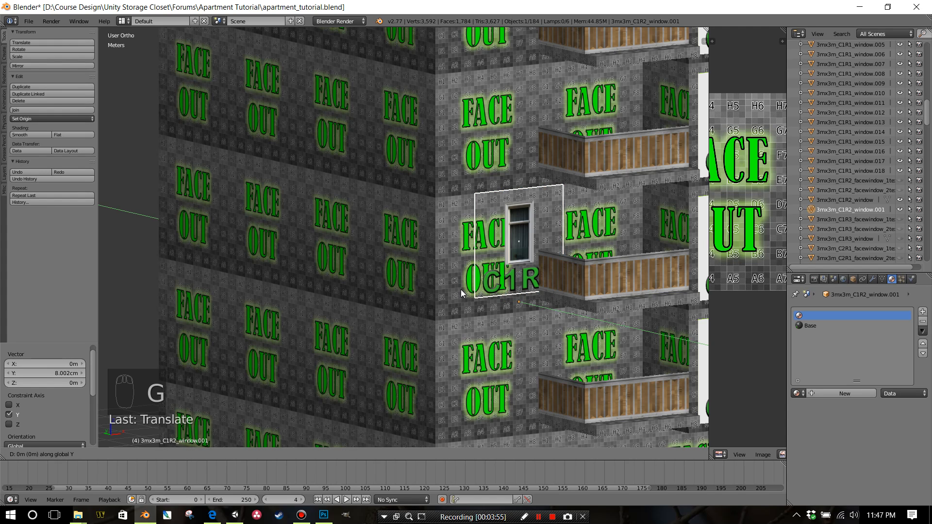
text(-.02)
key(Return)
Step: Duplicate the C1R2 window 3 m up the Z axis and repeat the duplication once for the floor above
scroll(473, 299, down, 4)
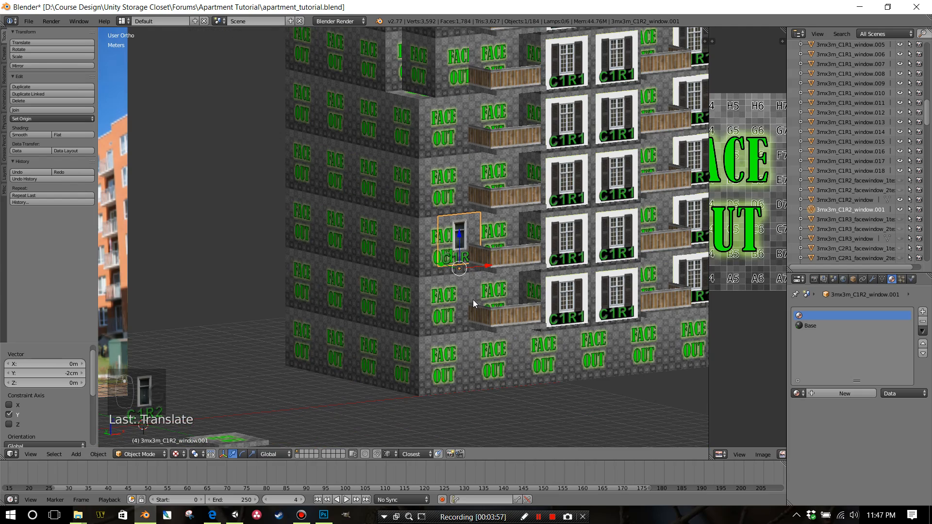
key(shift+d)
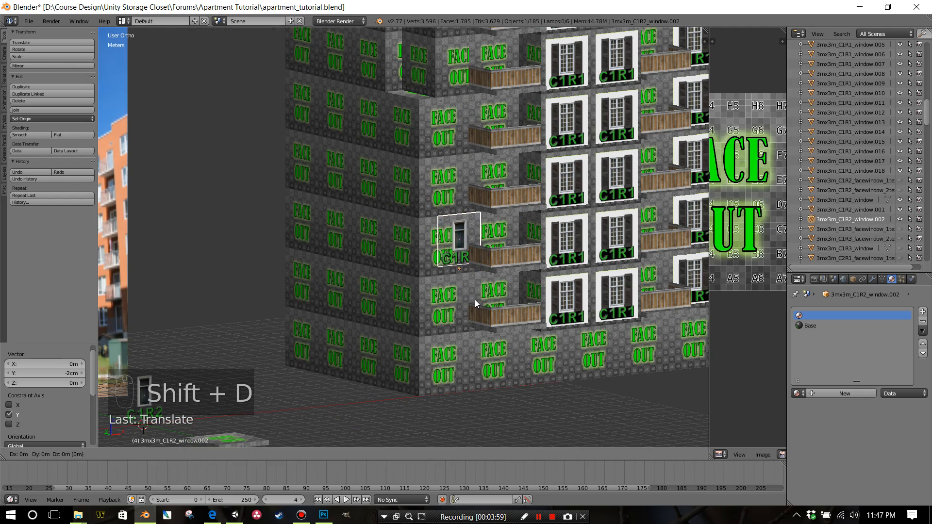
text(z3)
key(Return)
key(shift+r)
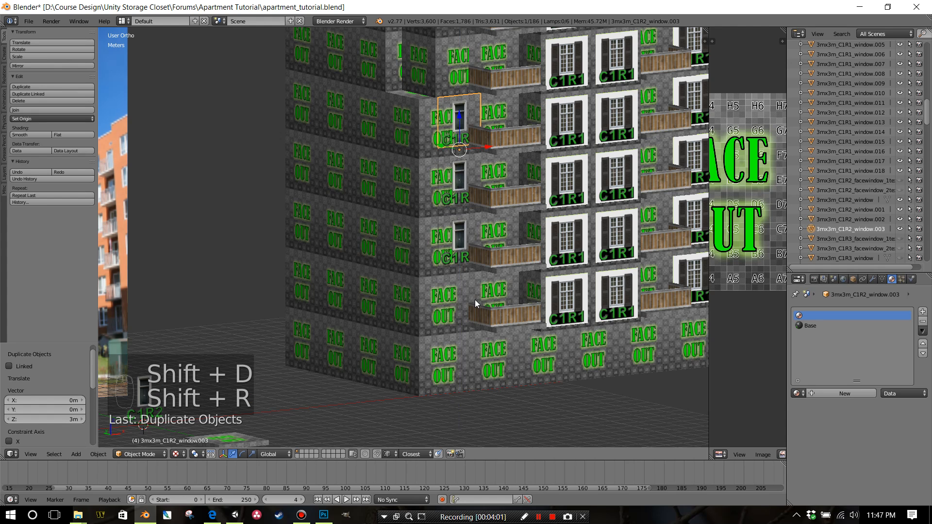
Step: Hide the original 3mx3m_C1R2_window piece, and select and unhide the 3mx3m_C3R2_window piece in its place
scroll(475, 299, down, 4)
middle_drag(457, 294, 445, 292)
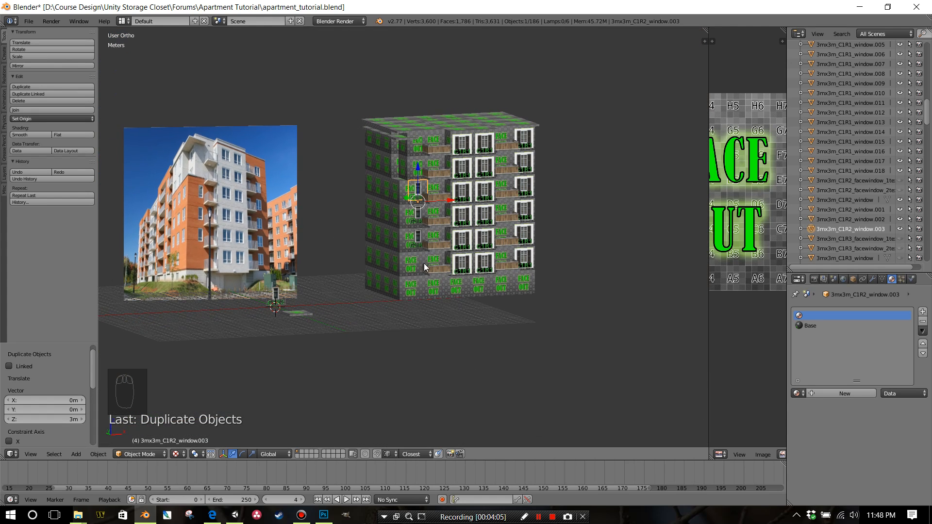
middle_drag(424, 266, 446, 257)
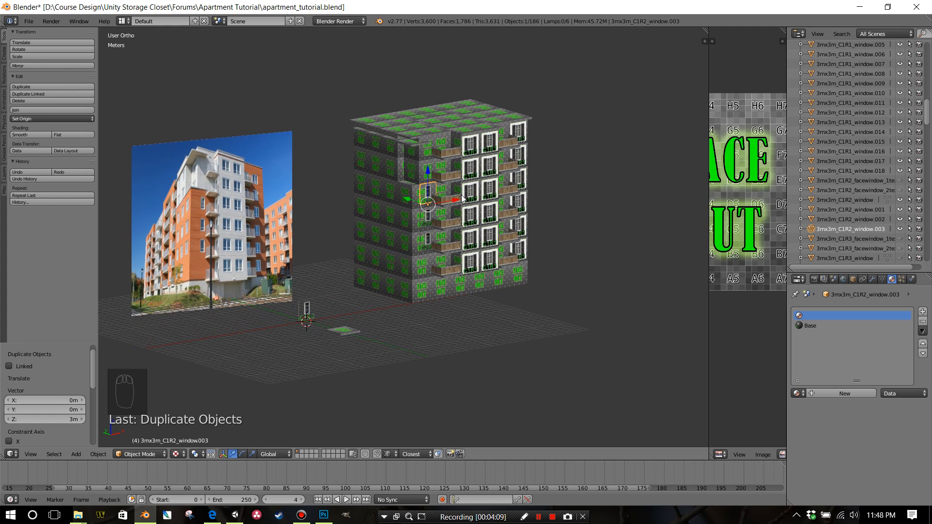
middle_drag(462, 194, 461, 255)
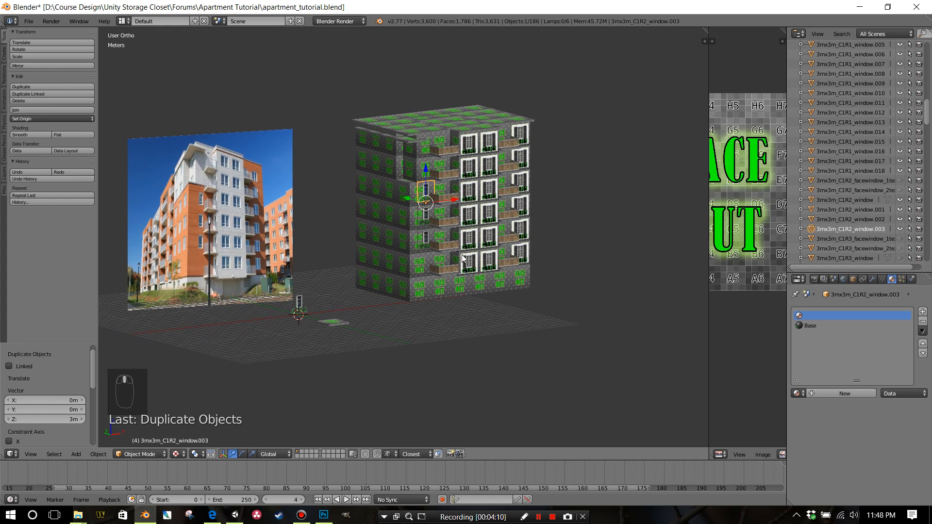
click(301, 299)
click(899, 201)
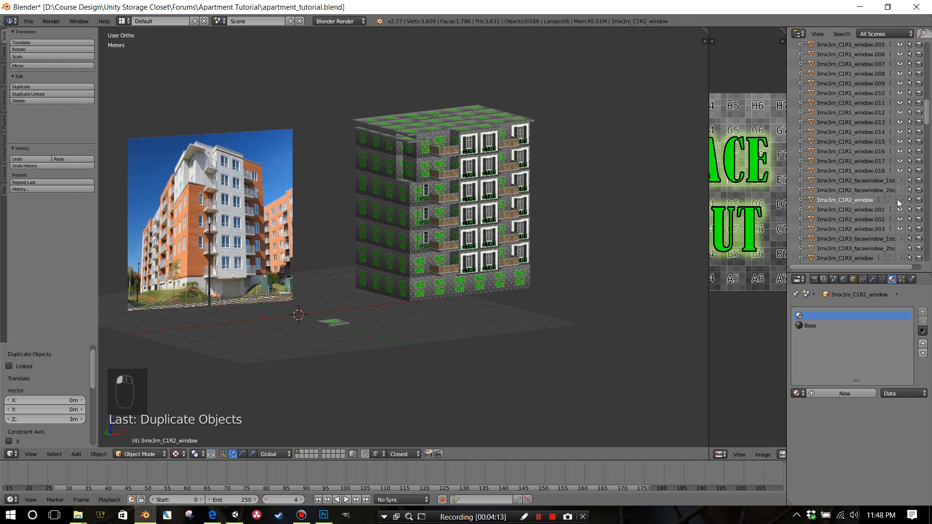
scroll(892, 209, down, 10)
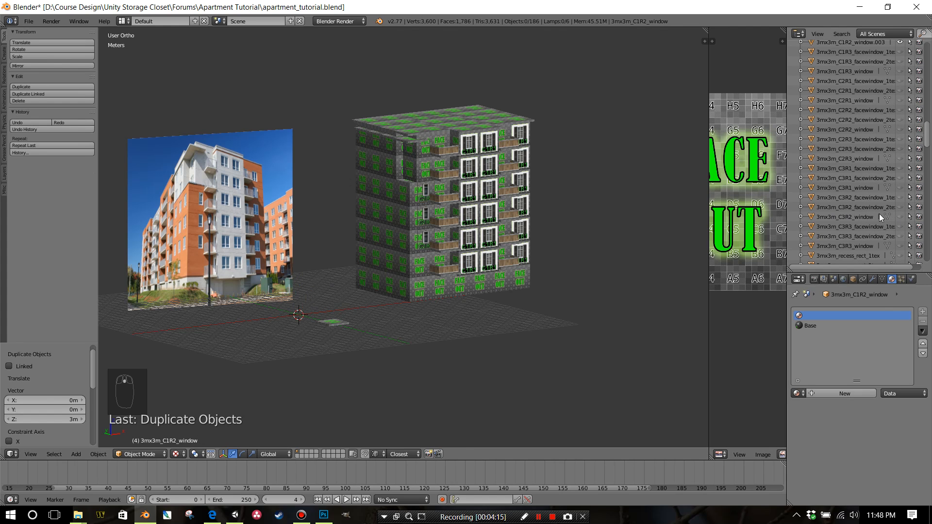
scroll(879, 213, down, 1)
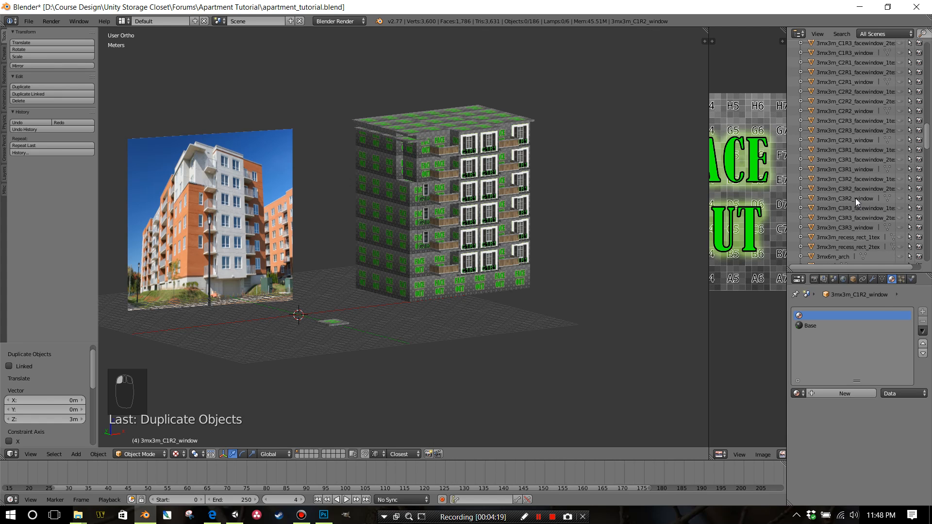
click(856, 198)
click(900, 199)
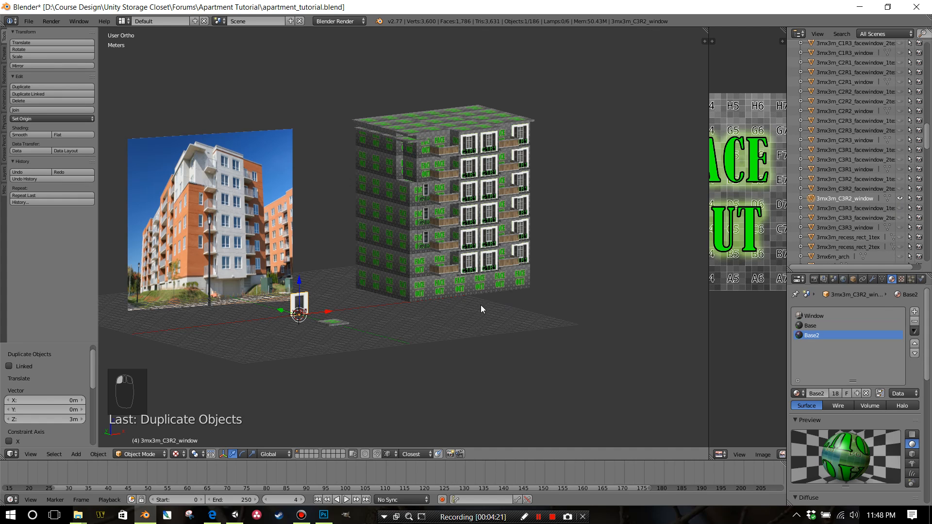
Step: Duplicate the C3R2 piece and move the copy about 22.08 m along the X axis to the building's front
scroll(480, 305, up, 1)
shift+middle_drag(425, 320, 462, 262)
scroll(470, 279, up, 2)
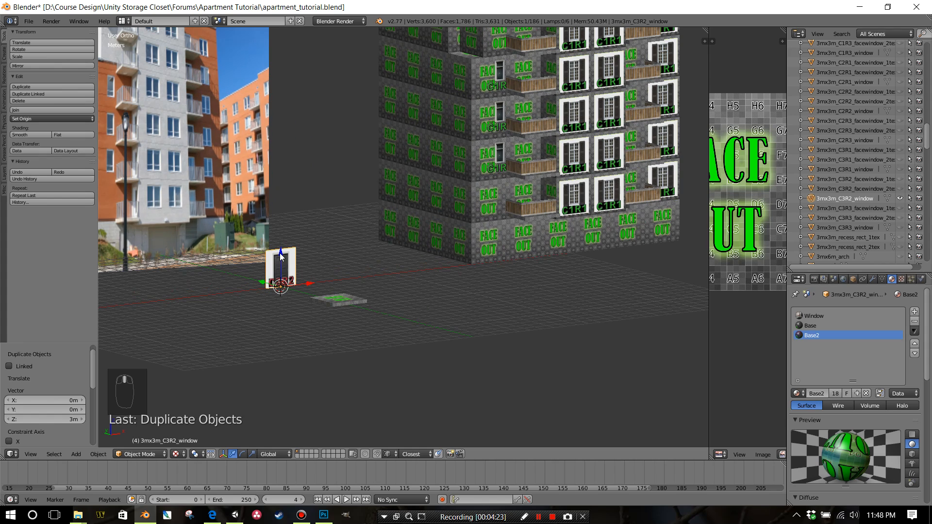
middle_drag(466, 271, 453, 283)
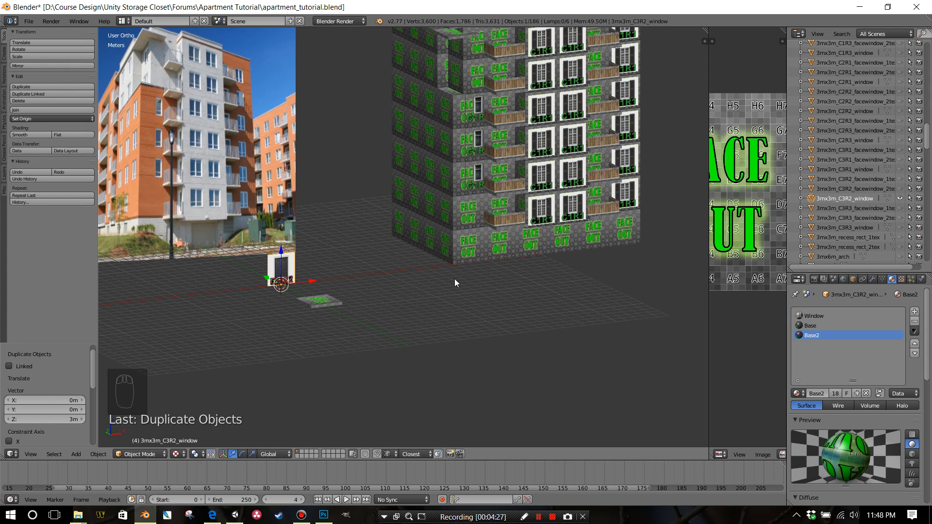
key(shift+d)
key(x)
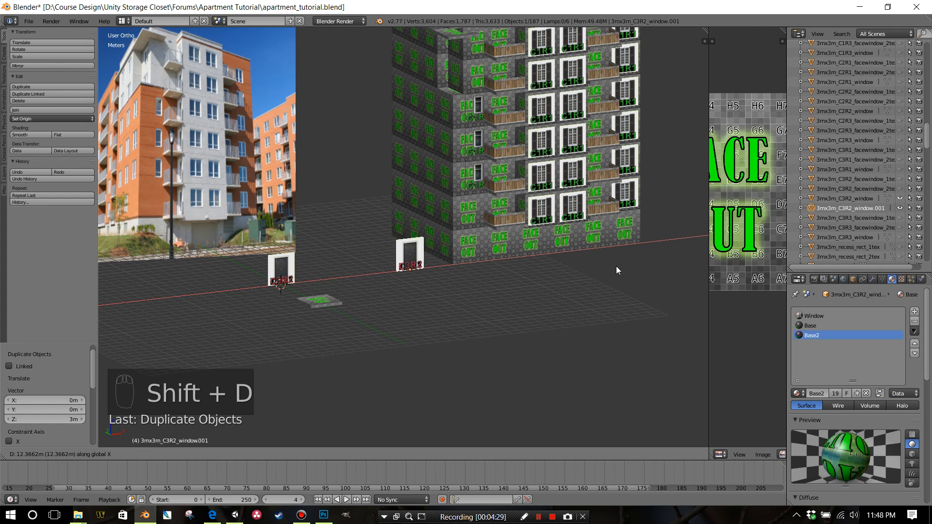
click(686, 257)
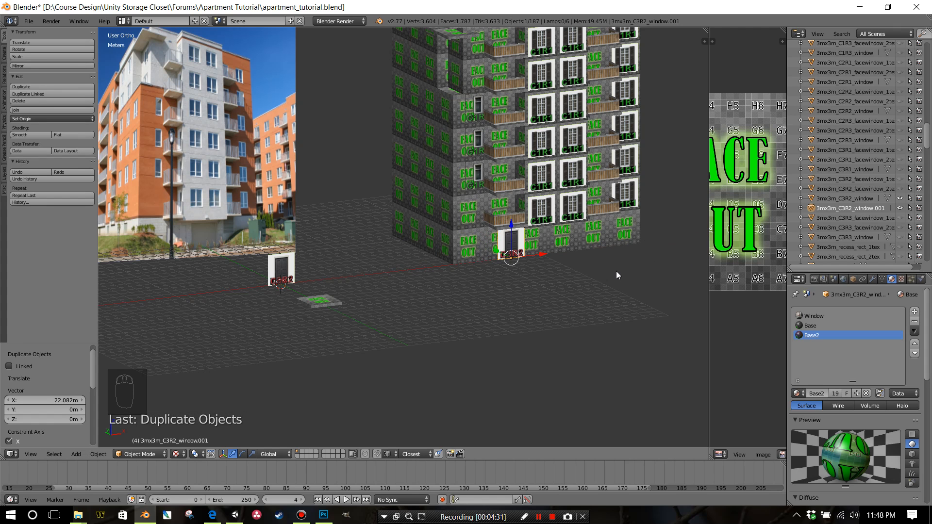
Step: Rotate the C3R2 copy by -90° around the Z axis so that it faces the side of the balcony recess
middle_drag(616, 271, 628, 275)
text(rz)
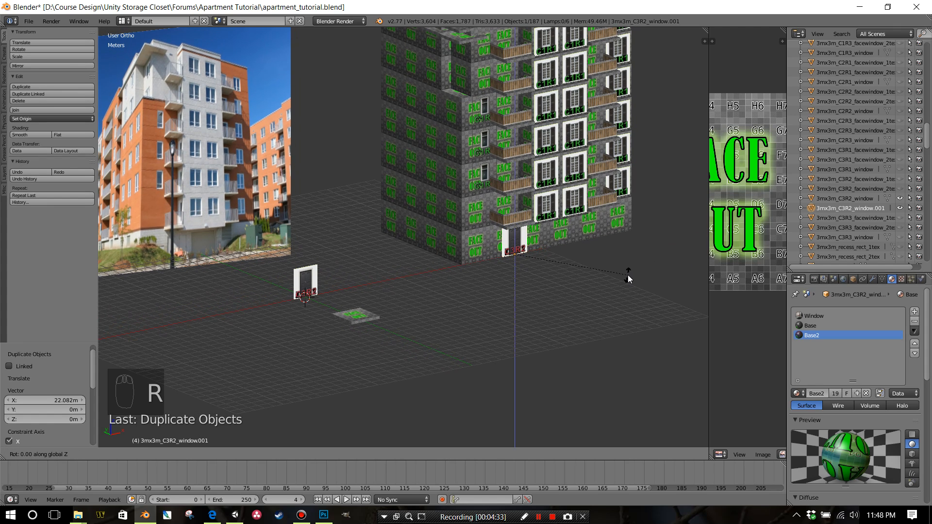
text(90)
key(Return)
Step: Move the C3R2 copy about 3.38 m up the Z axis and -1.14 m along Y into the lowest corner balcony
scroll(558, 265, up, 6)
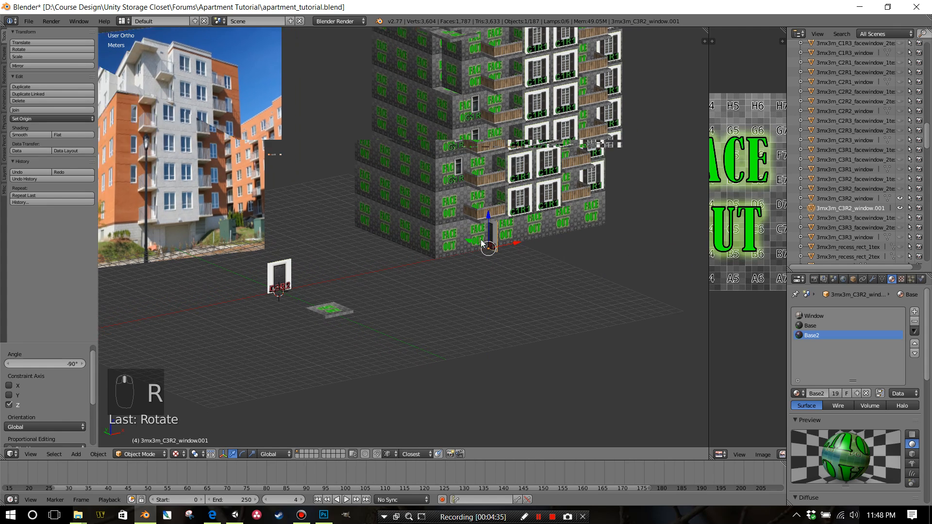
shift+middle_drag(481, 259, 467, 352)
scroll(468, 352, up, 2)
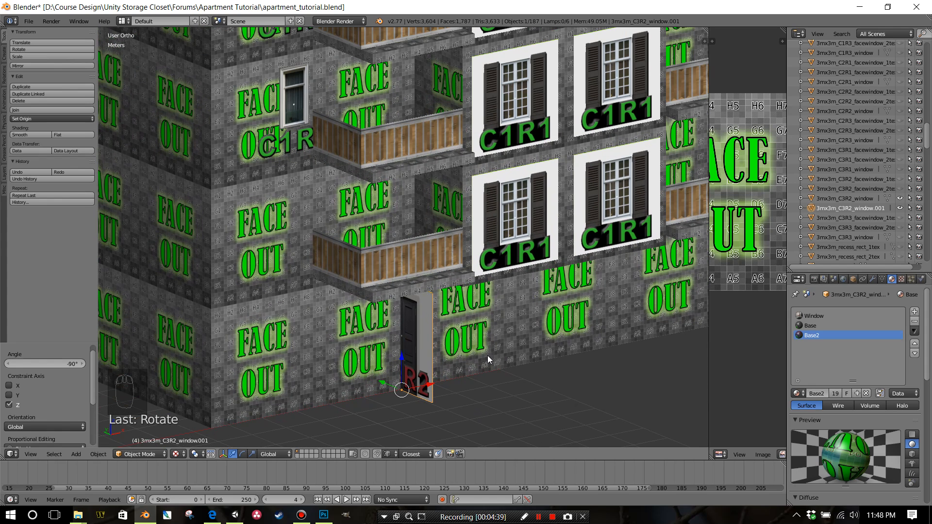
key(g)
key(z)
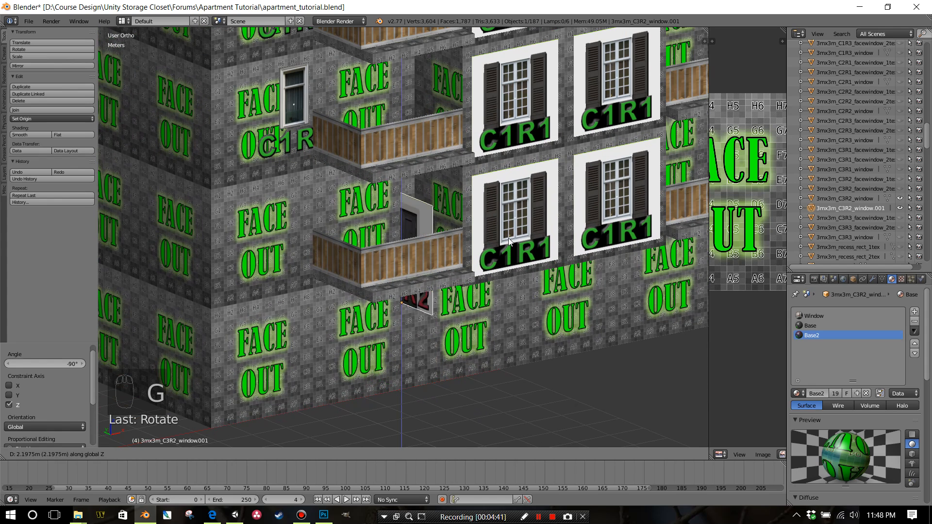
click(511, 220)
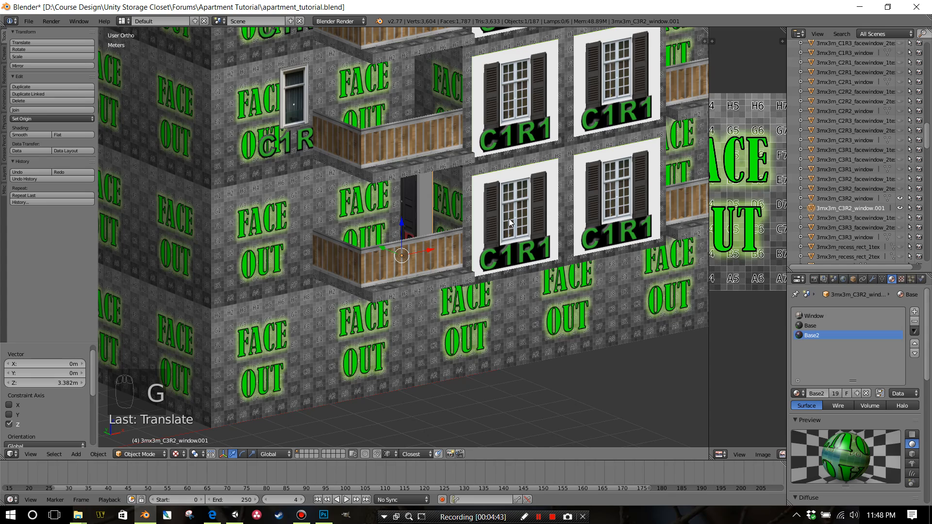
key(g)
key(y)
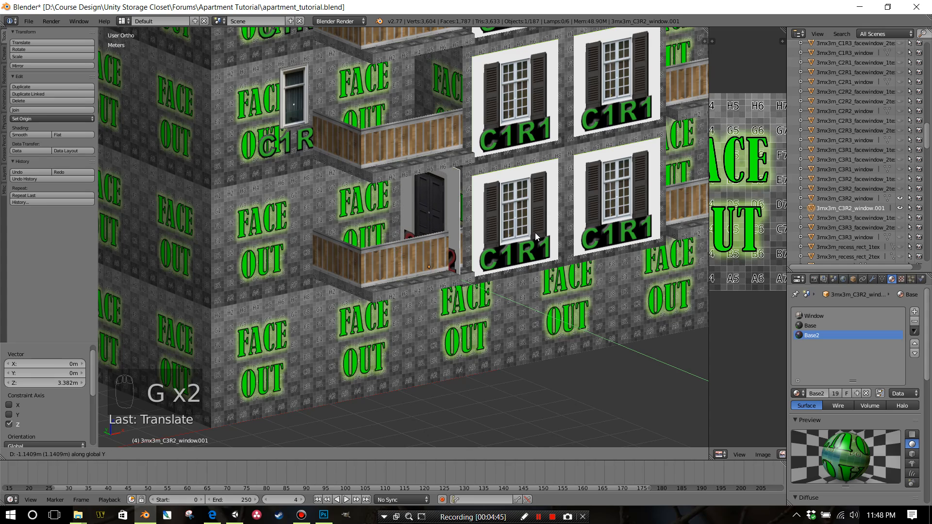
click(535, 232)
Step: Scale the C3R2 copy in the lowest corner balcony to 0.876 and move it about 27.5 cm along the Y axis
middle_drag(503, 233, 480, 240)
key(s)
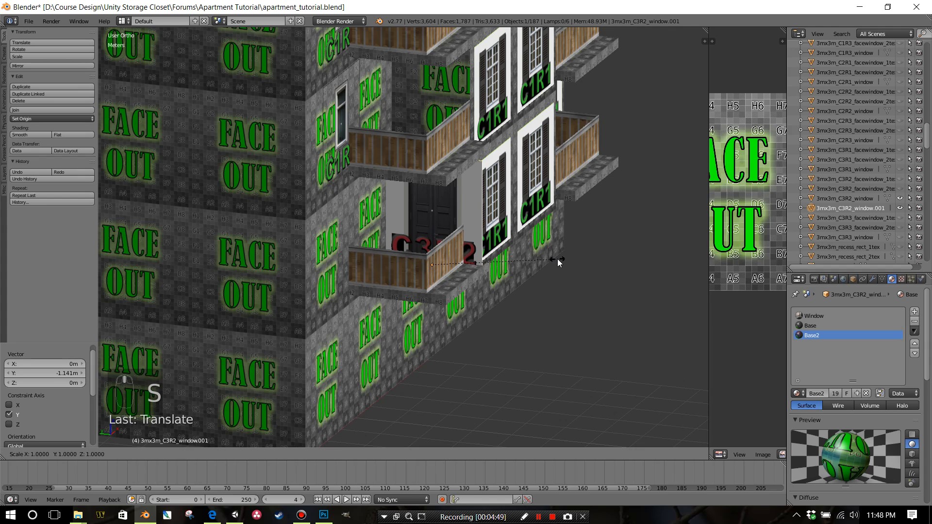
middle_click(557, 259)
click(543, 252)
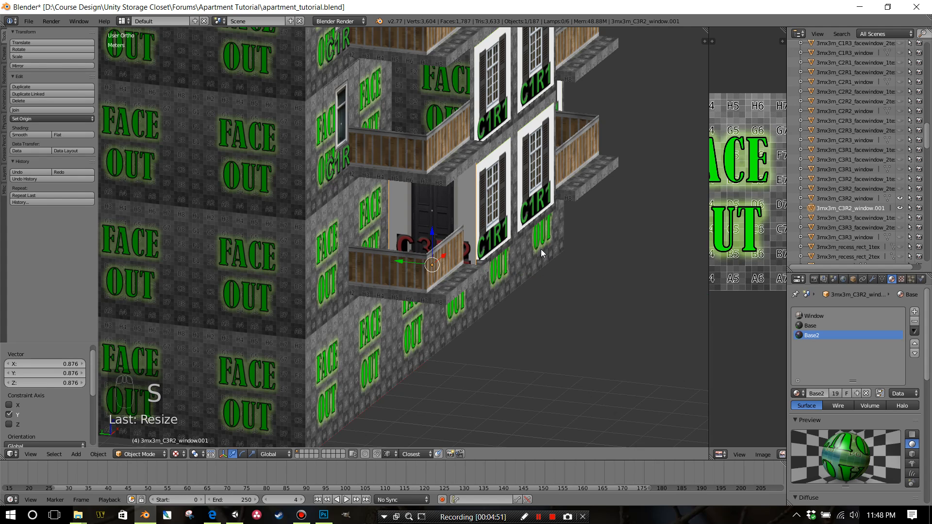
key(g)
middle_click(546, 254)
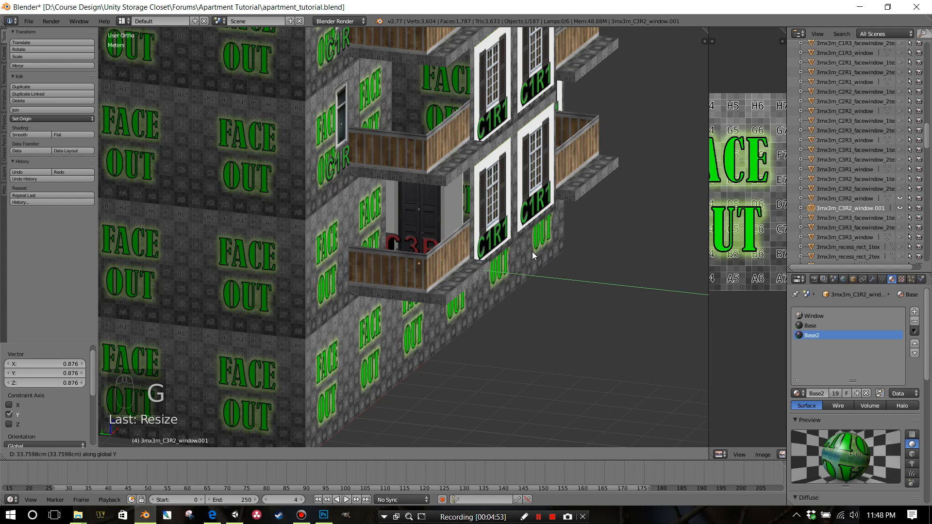
click(529, 252)
scroll(447, 245, up, 8)
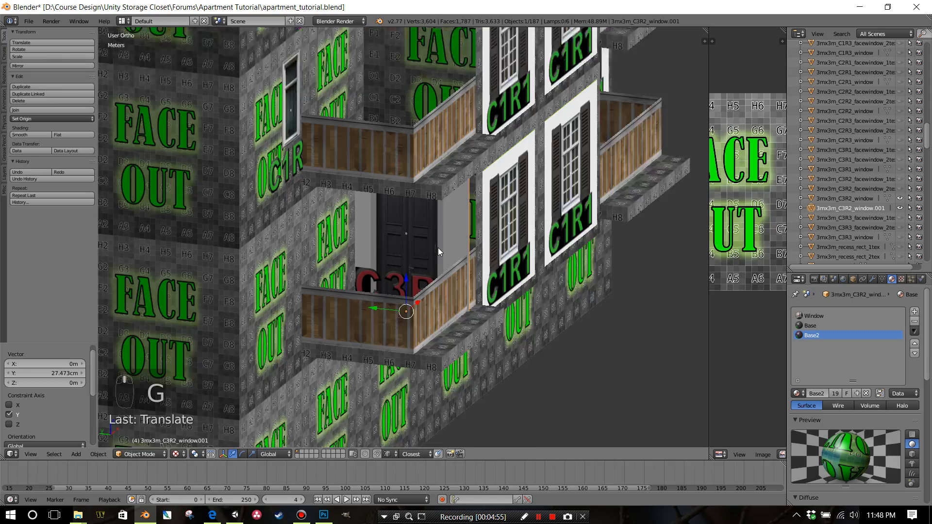
Step: Move the C3R2 copy about 41.8 cm along X to the recess side wall, and offset it back by -2 cm along X
scroll(407, 248, down, 6)
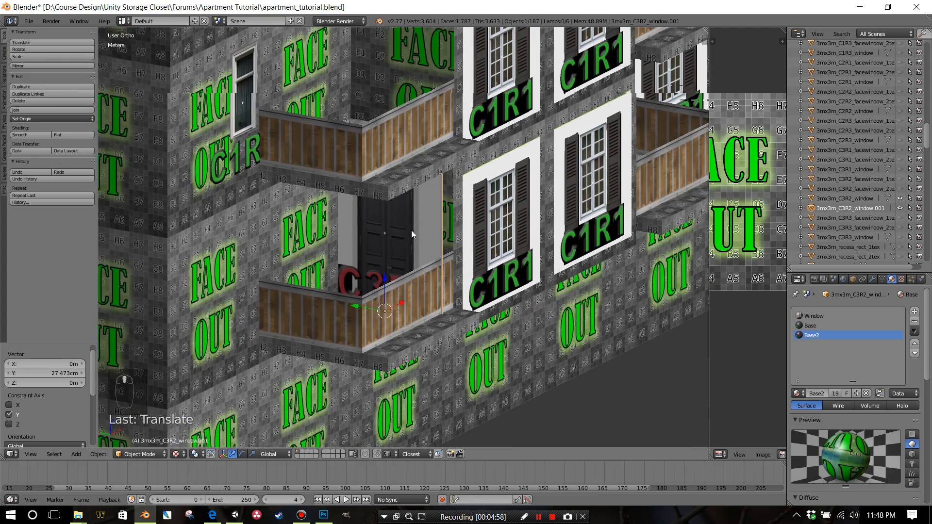
mouse_move(412, 231)
middle_down()
mouse_move(406, 202)
mouse_move(406, 231)
middle_up()
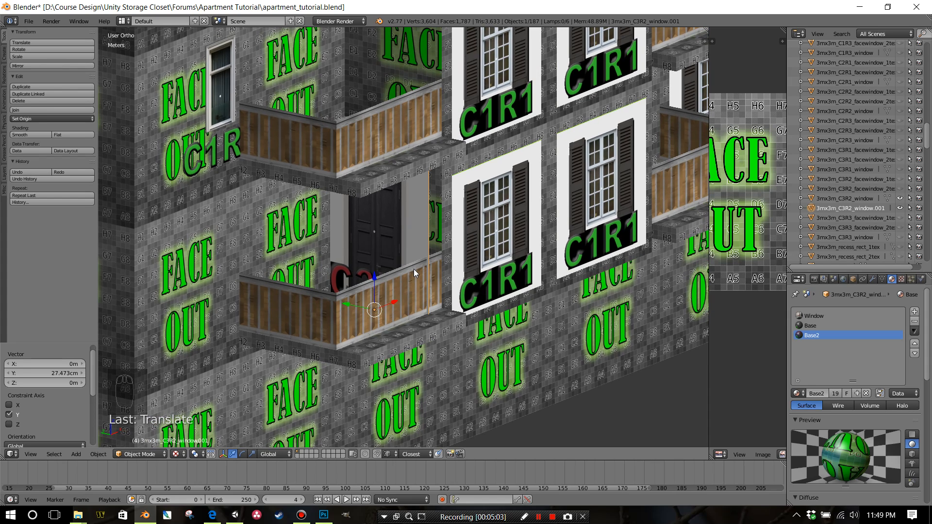
key(g)
key(x)
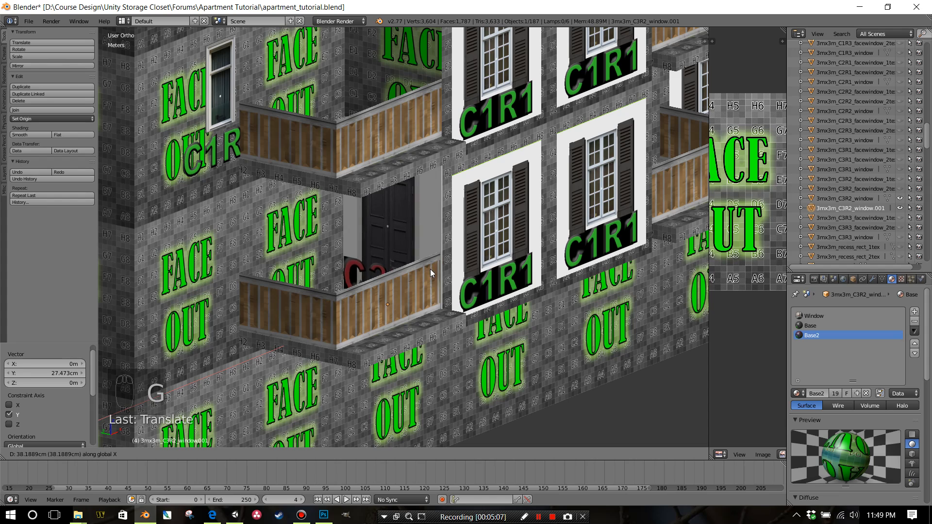
click(430, 269)
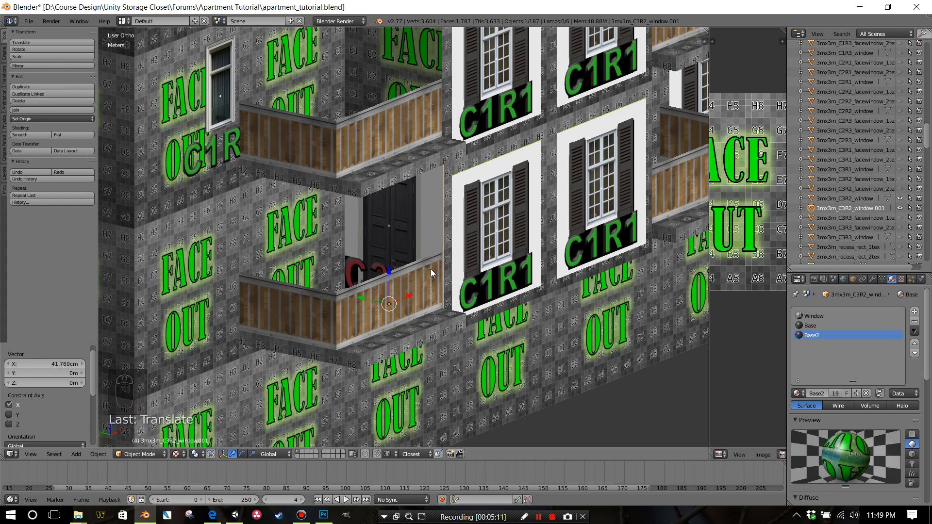
key(g)
key(x)
key(minus)
key(period)
text(02)
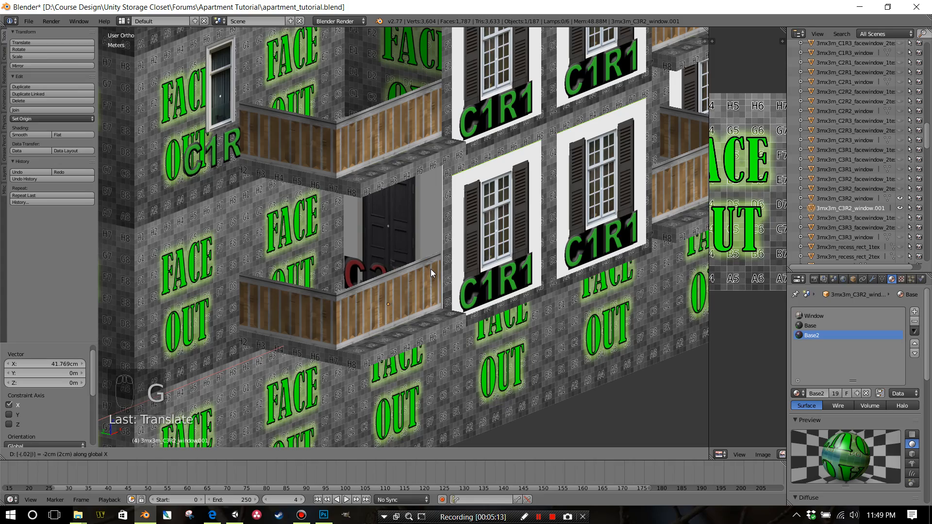
key(Return)
Step: Duplicate the C3R2 door 3 m up the Z axis and repeat the duplication five times for all the corner balconies above
scroll(432, 270, down, 6)
scroll(435, 259, down, 4)
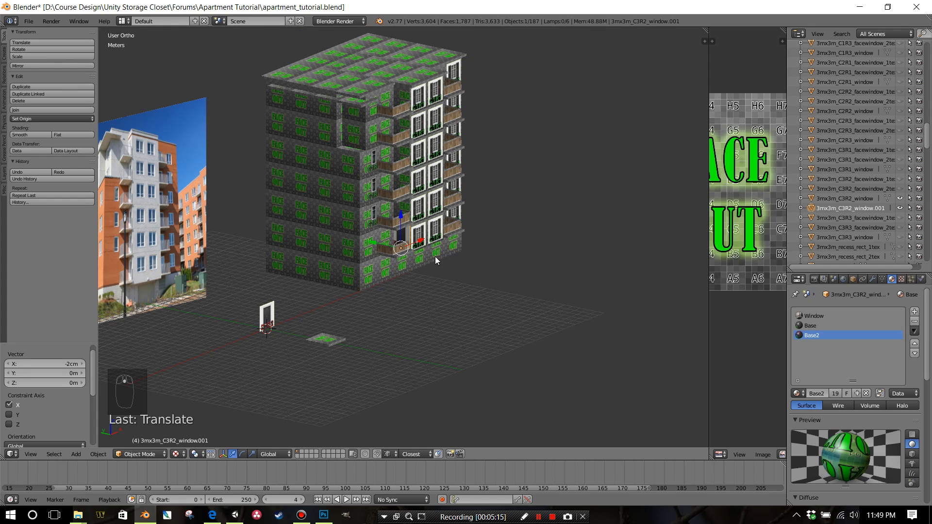
shift+middle_drag(435, 242, 431, 262)
key(shift+d)
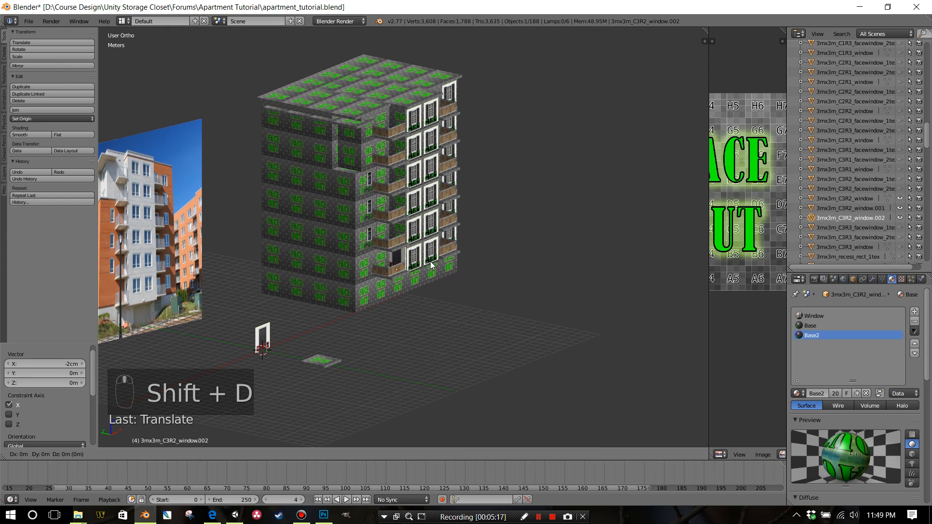
text(z3)
key(Return)
key(shift+r)
key(shift+r)
key(shift+r)
key(shift+r)
key(shift+r)
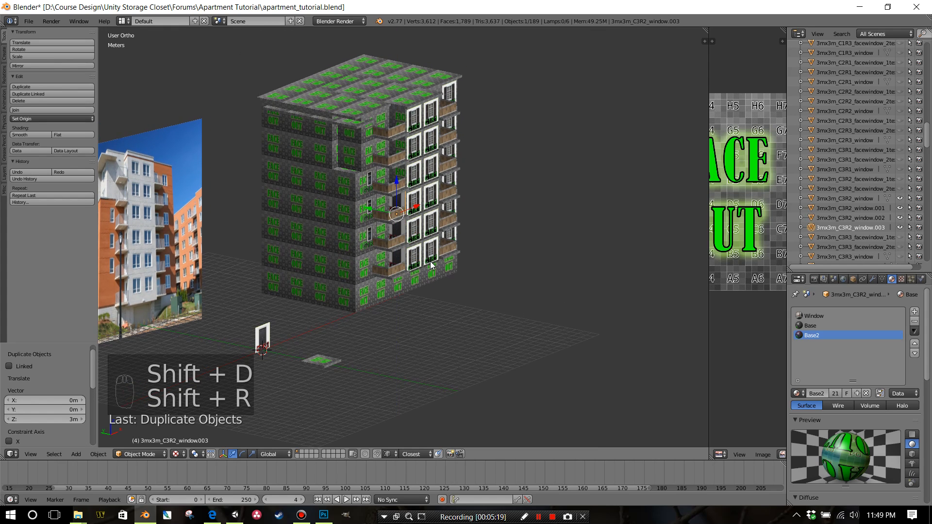
Step: Select all six C3R2 doors of the corner balconies and duplicate them 6 m along the X axis to the other balcony column
middle_drag(424, 249, 401, 221)
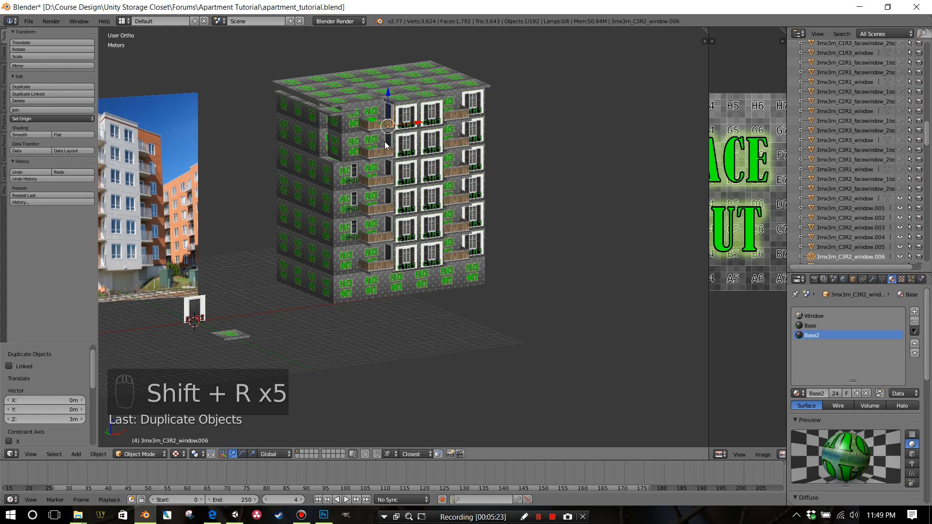
shift+click(389, 144)
shift+click(389, 167)
shift+click(389, 196)
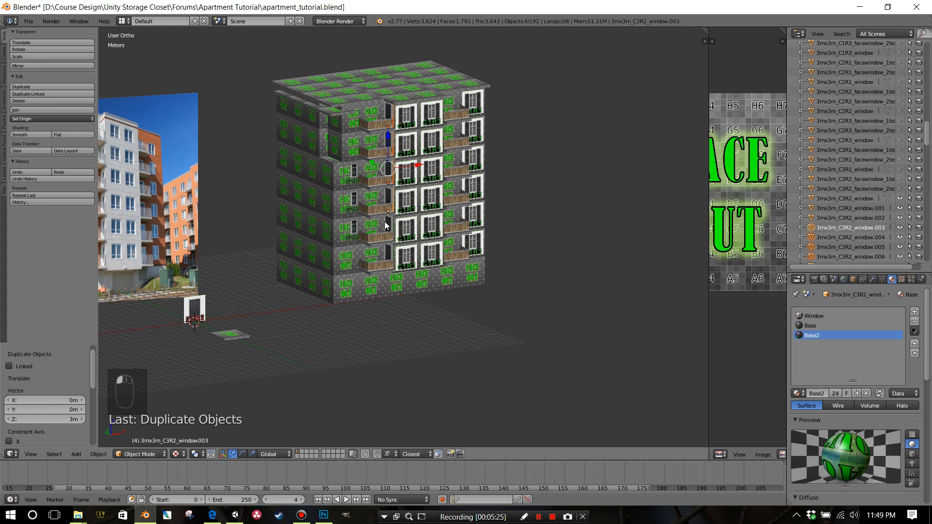
shift+click(388, 225)
shift+click(397, 256)
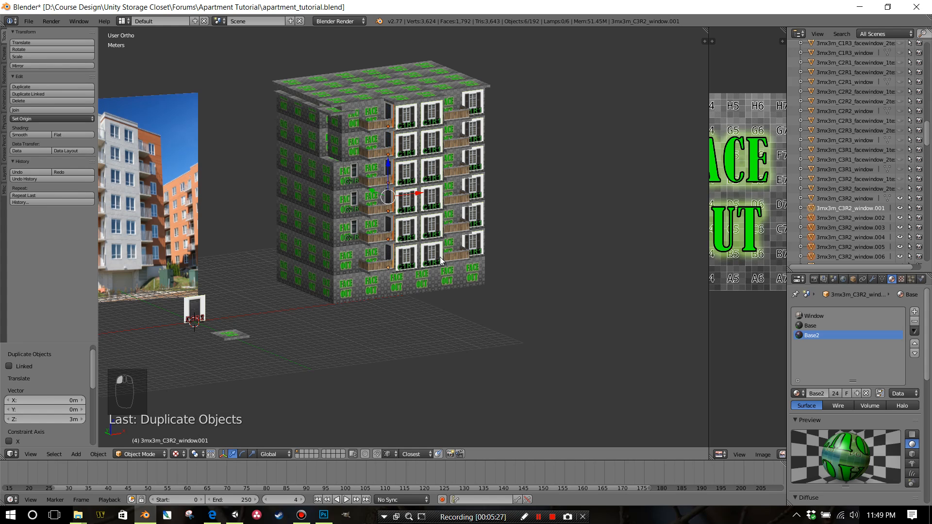
key(shift+d)
text(6)
key(Return)
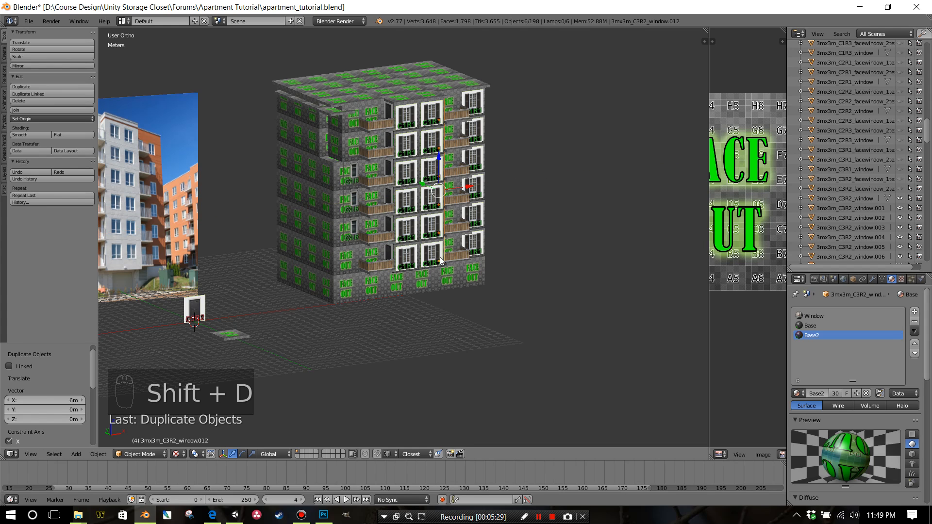
Step: Rotate the six duplicated C3R2 doors by 90° around the Z axis and move them about 1.57 m along X
text(rz90)
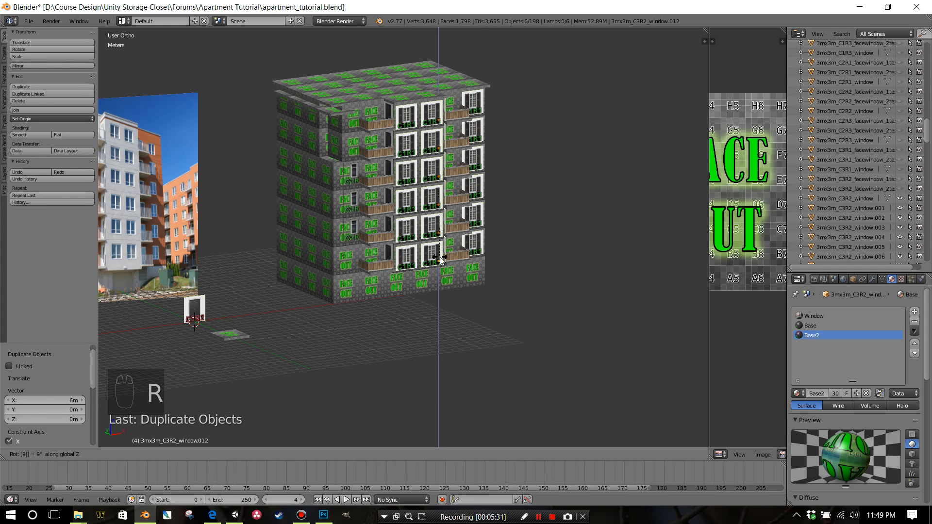
key(Return)
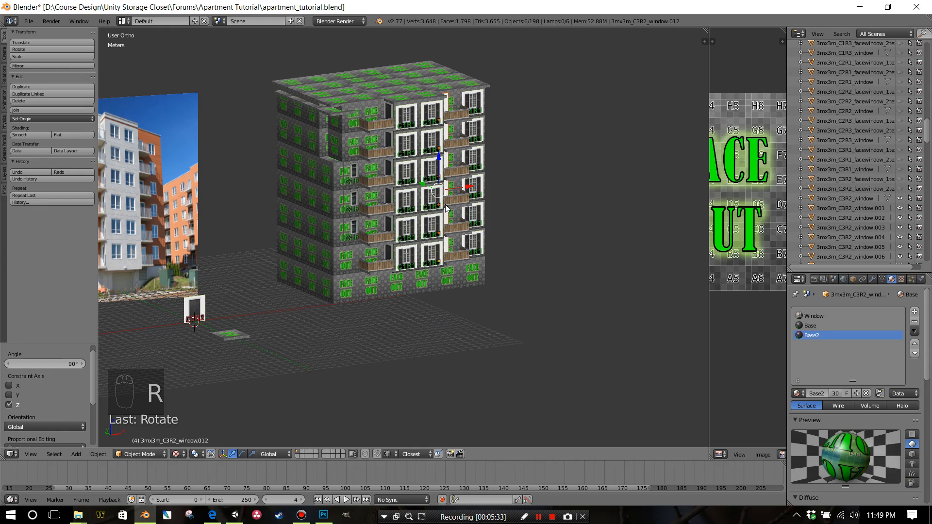
middle_drag(445, 205, 415, 212)
key(KP_1)
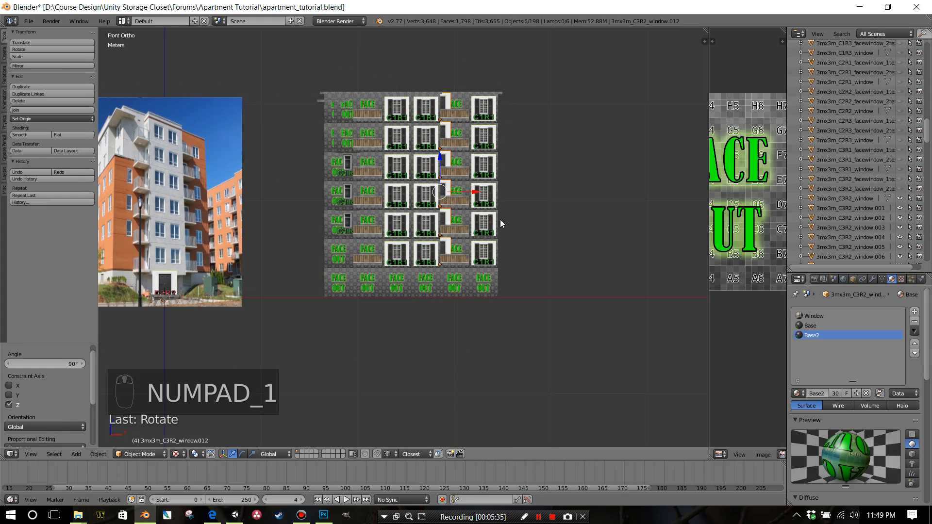
scroll(501, 223, up, 10)
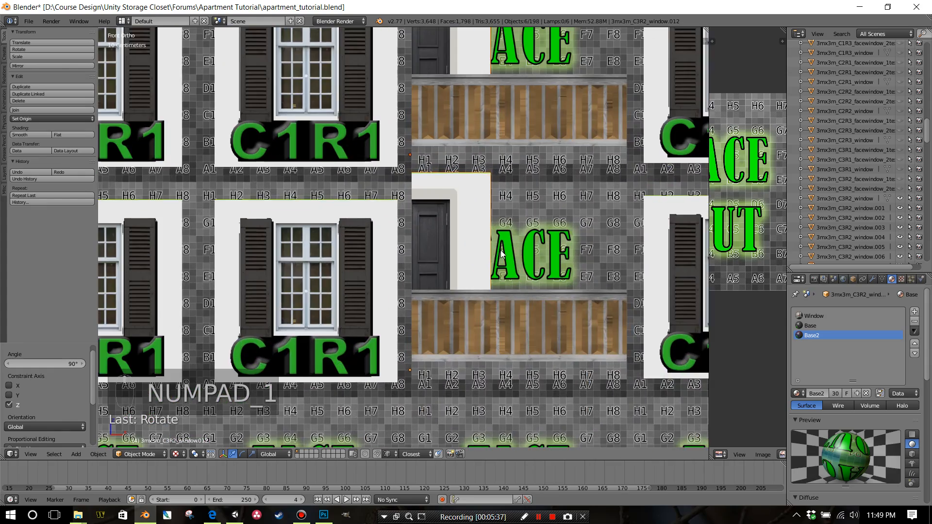
key(g)
key(x)
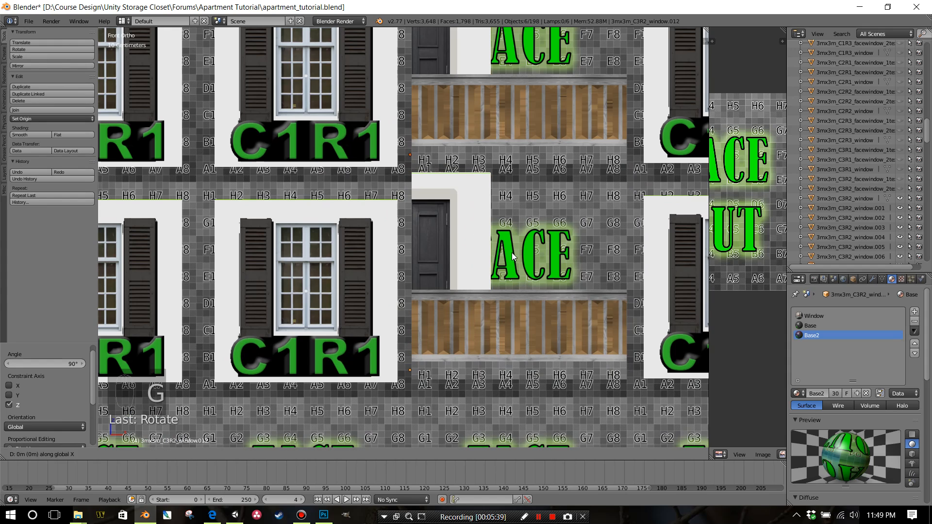
click(613, 259)
Step: Move the six rotated C3R2 doors about 89.7 cm along the Y axis toward the recess's back wall
scroll(614, 259, down, 5)
middle_drag(613, 259, 489, 272)
key(g)
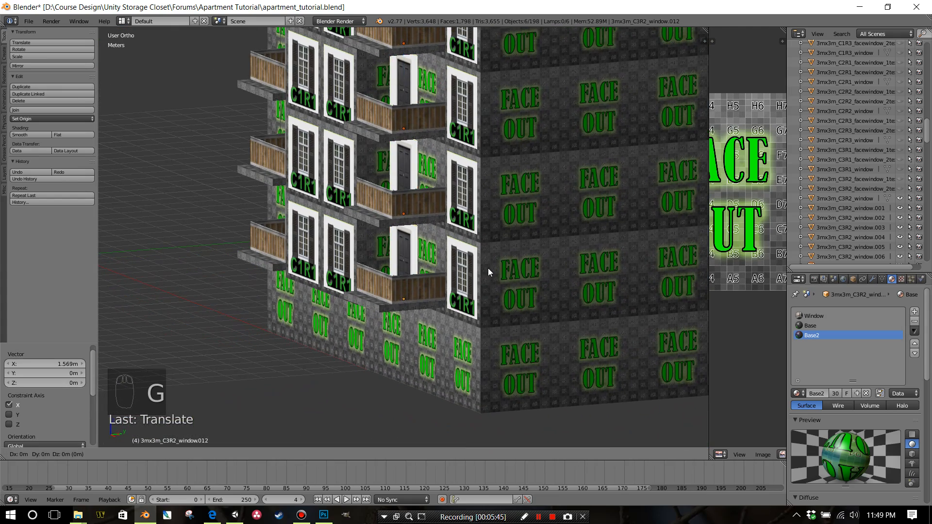
key(y)
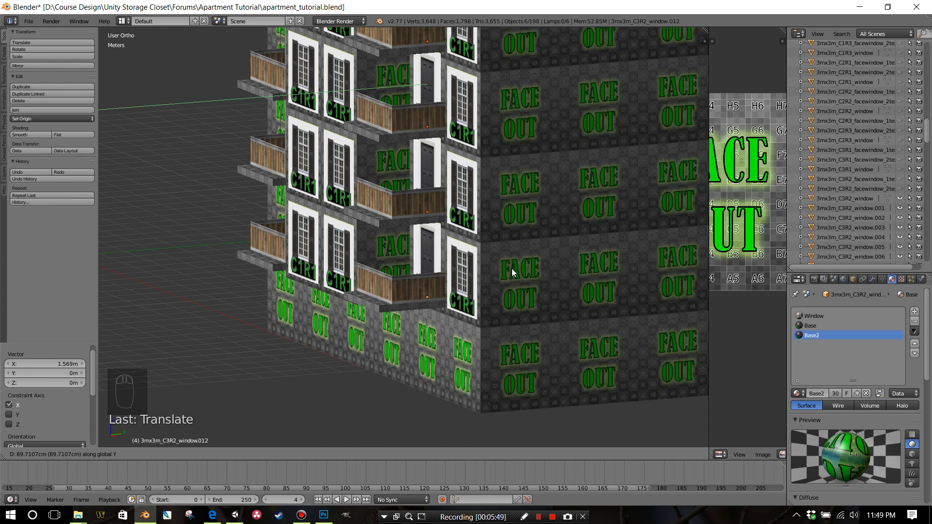
click(513, 270)
Step: Fine-tune the six C3R2 doors along Y by about 1.84 cm, and offset them by -2 cm to sit just in front of the wall
scroll(447, 231, up, 5)
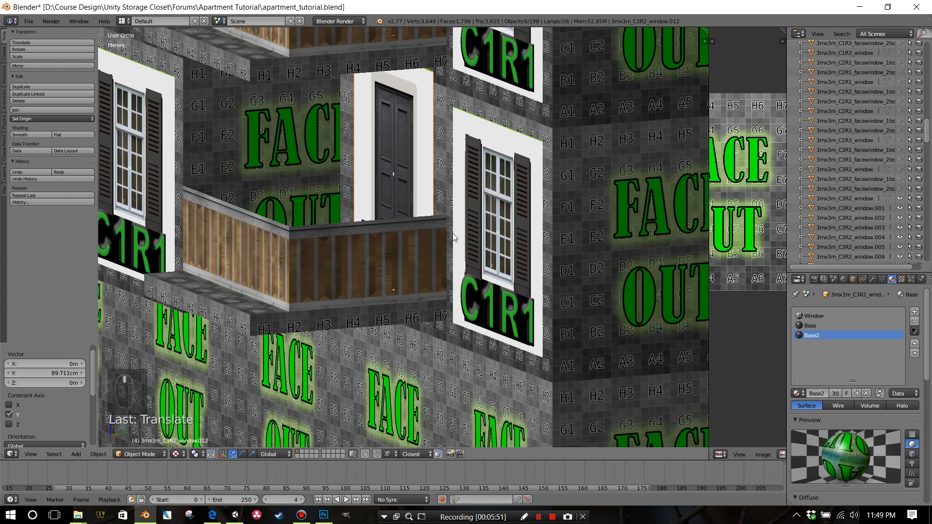
key(g)
key(y)
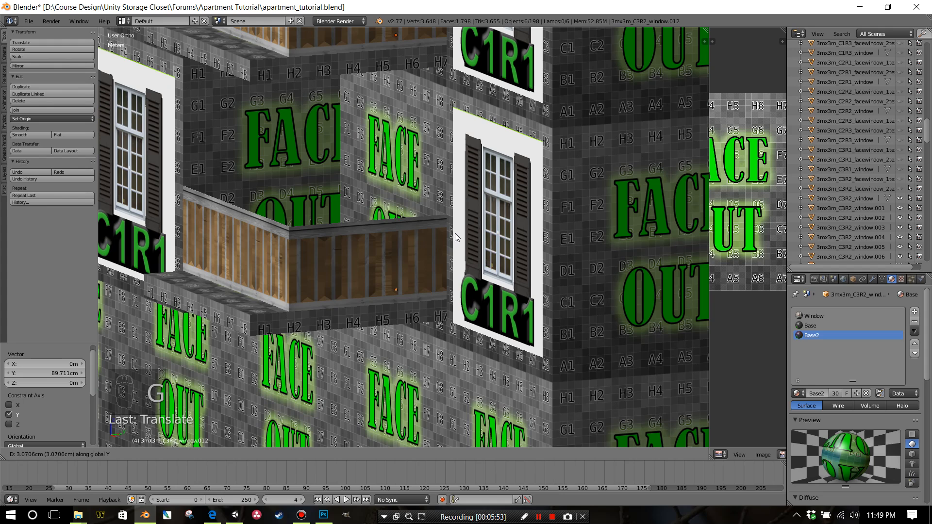
click(453, 233)
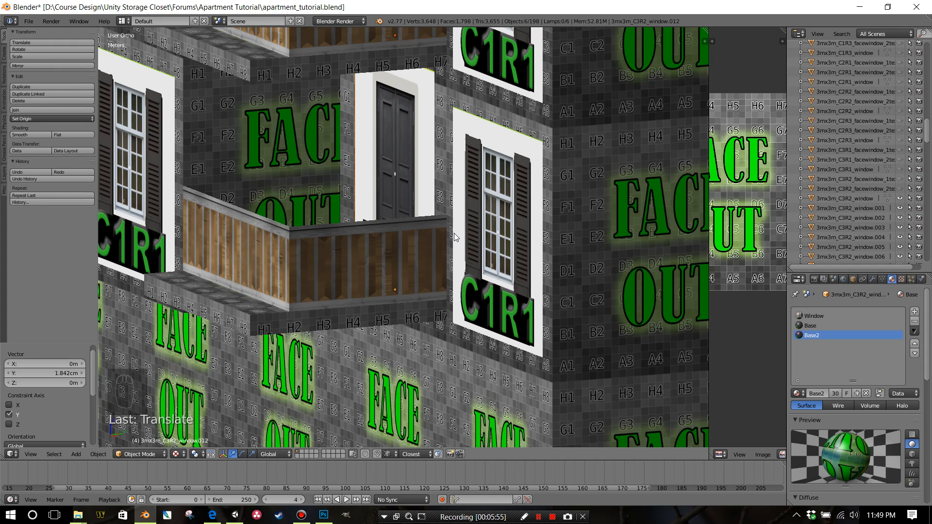
key(g)
key(y)
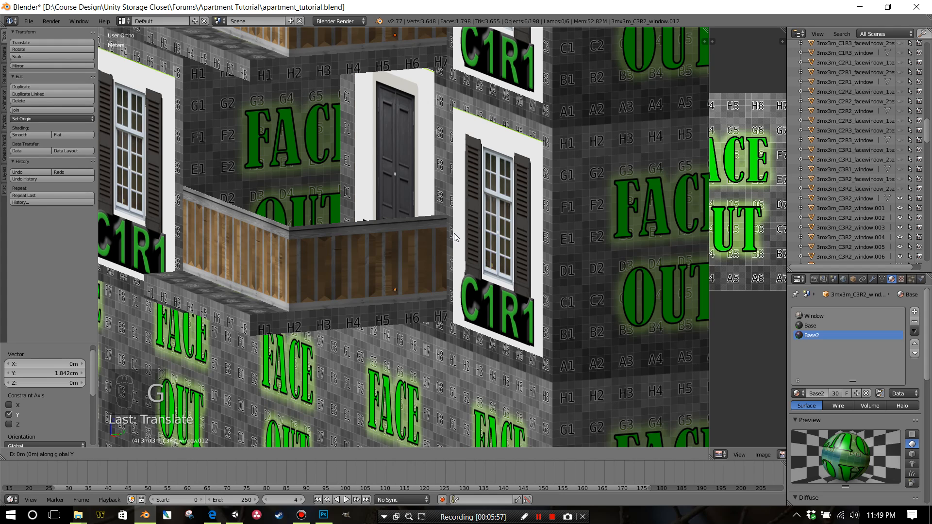
click(454, 233)
scroll(428, 247, down, 10)
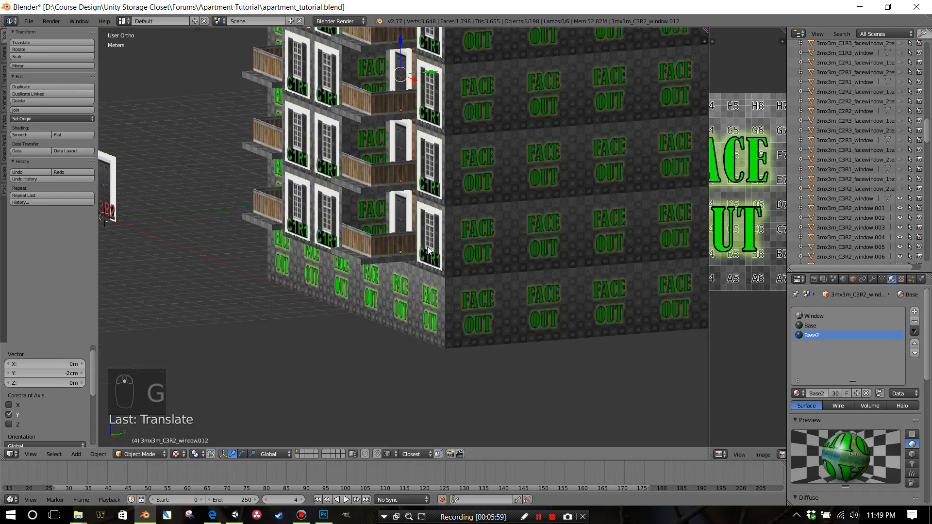
Step: Duplicate the top-floor C1R1 window beside the corner balcony and move the copy about -6.5 m X, 3.15 m Y and -2.72 m Z toward the side wall
mouse_move(372, 252)
middle_down()
mouse_move(492, 246)
mouse_move(483, 249)
middle_up()
shift+middle_drag(421, 229, 521, 243)
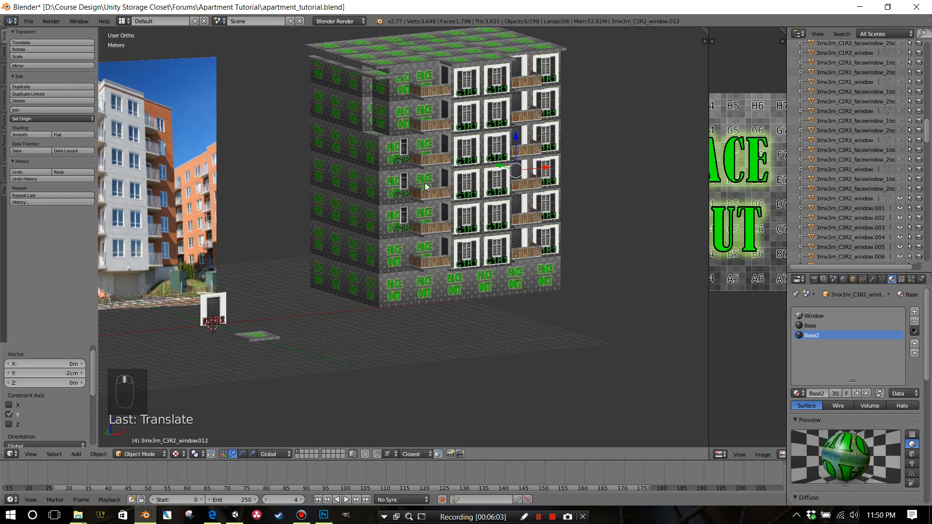
shift+middle_drag(425, 182, 509, 205)
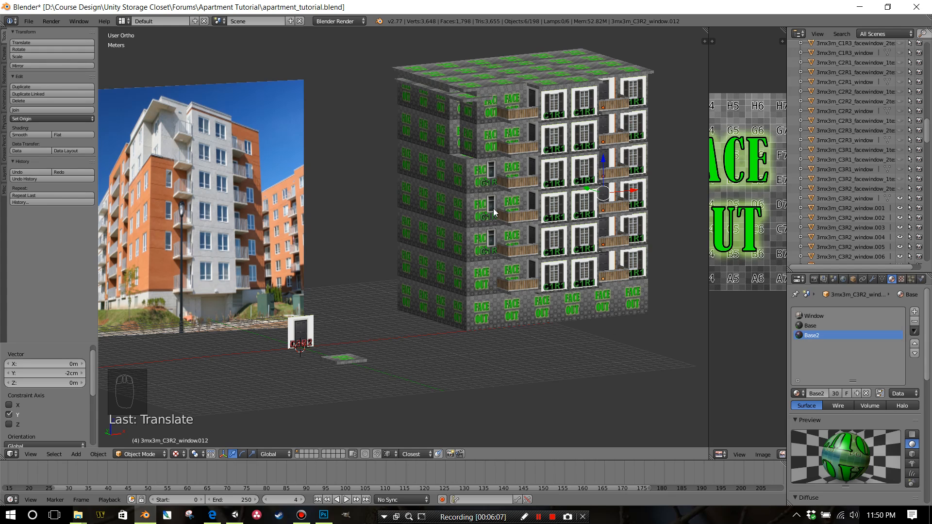
right_click(556, 116)
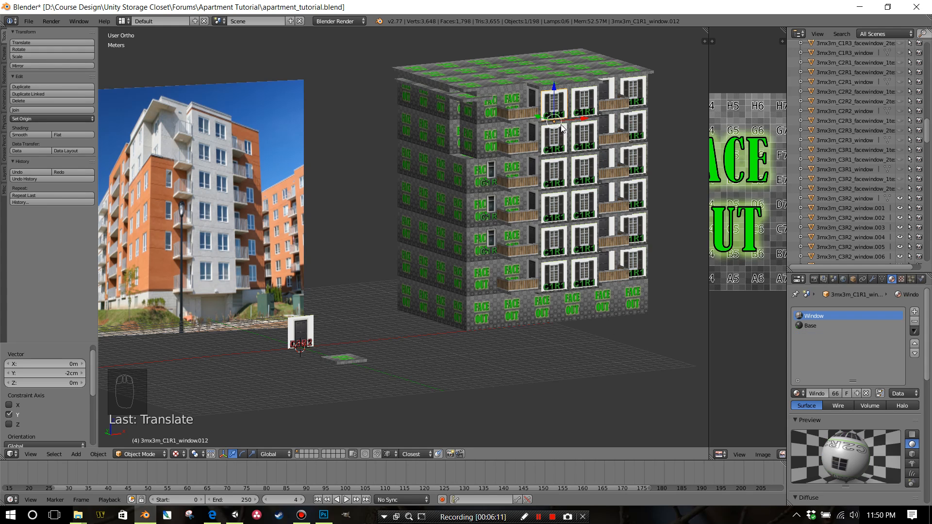
key(shift+d)
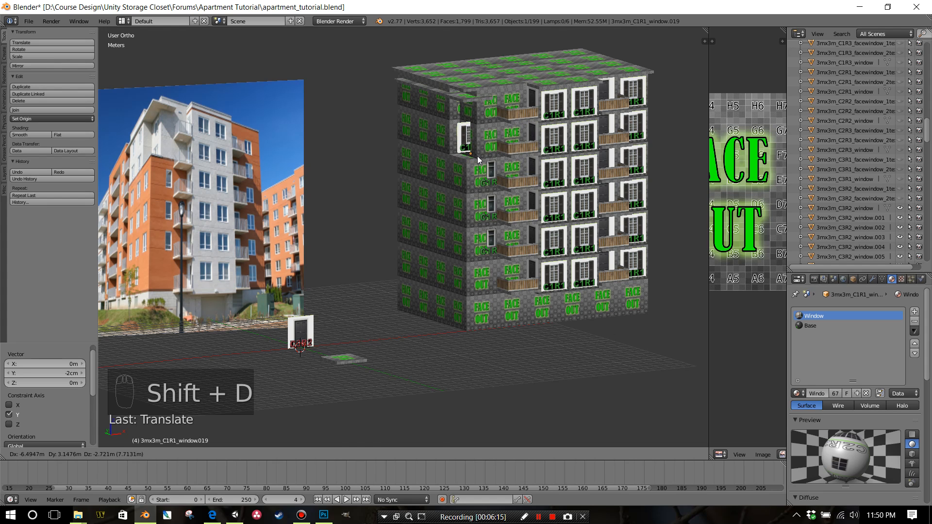
click(502, 173)
Step: Rotate the C1R1 window copy by -90° around the Z axis and view the model from the right side
key(r)
key(z)
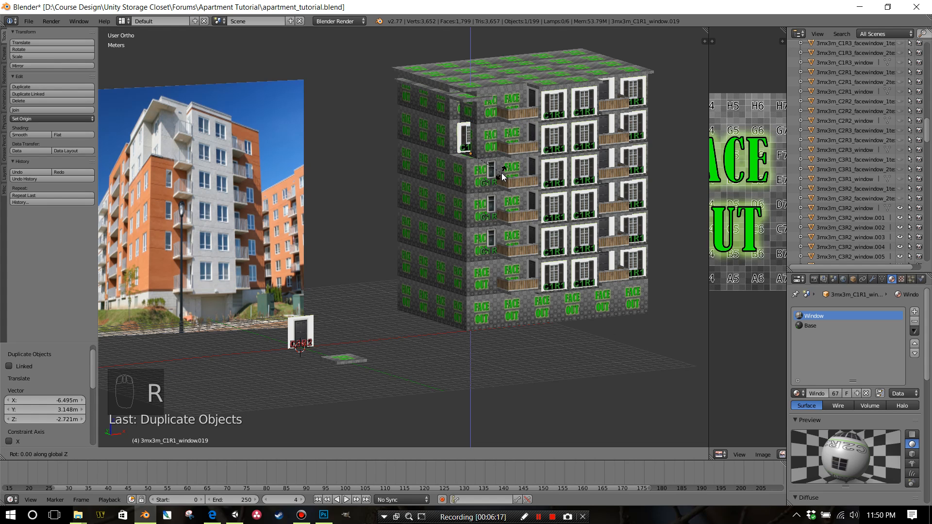
key(minus)
key(9)
key(0)
key(Return)
scroll(507, 145, up, 5)
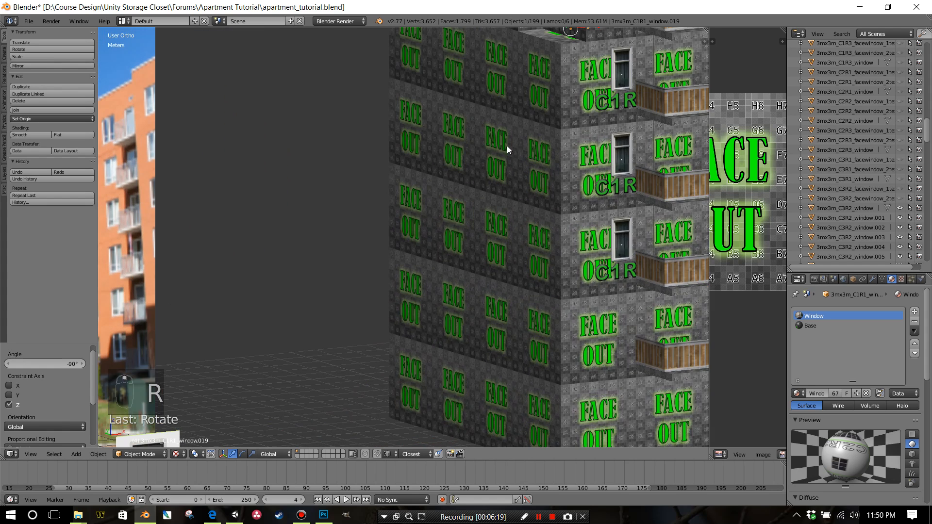
key(KP_3)
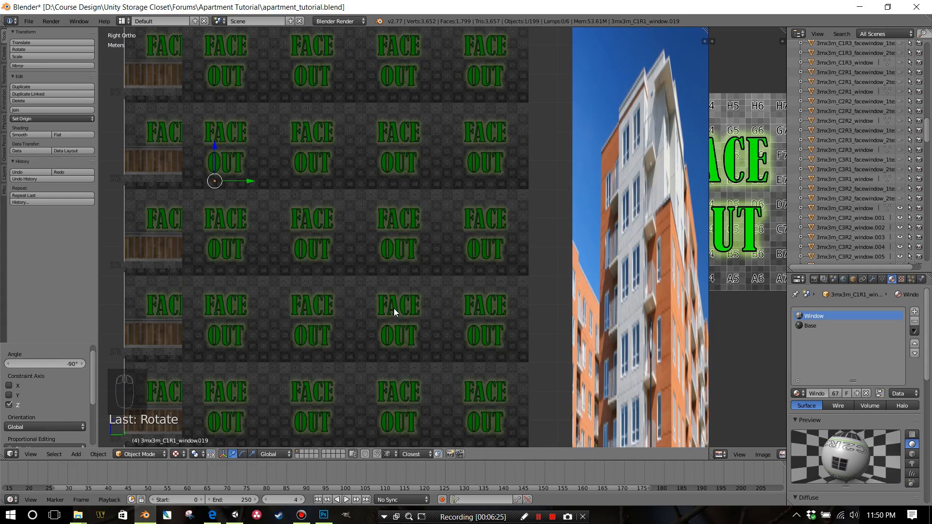
Step: Move the rotated C1R1 window copy about -79.7 cm along the X axis, out in front of the side wall
key(ctrl+KP_3)
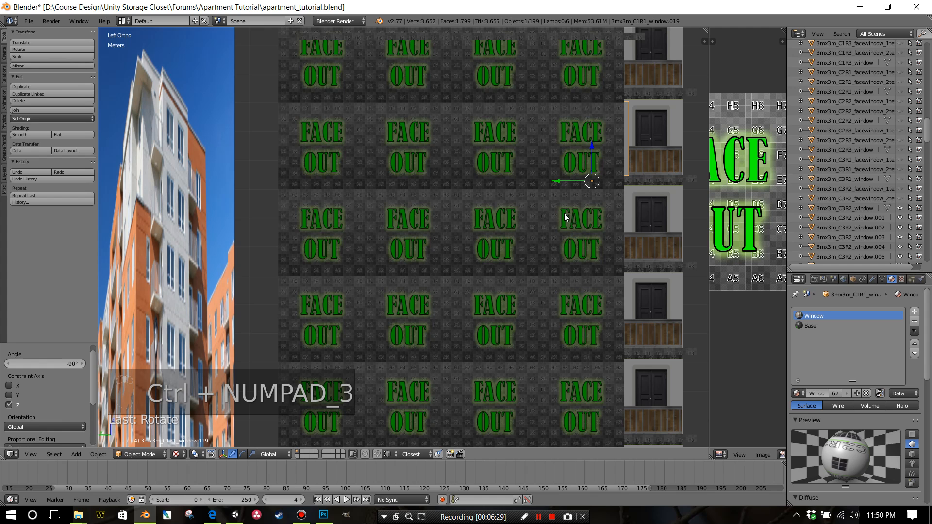
shift+middle_drag(565, 214, 351, 276)
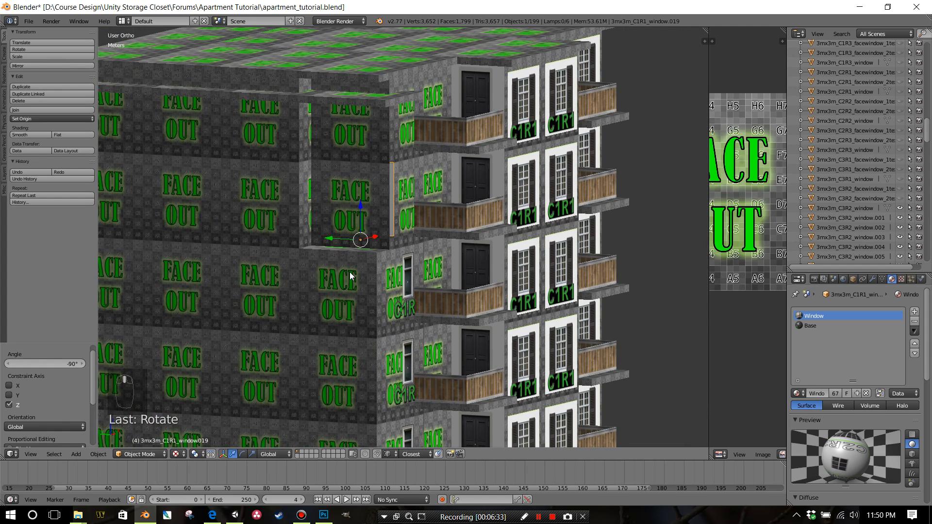
key(g)
key(x)
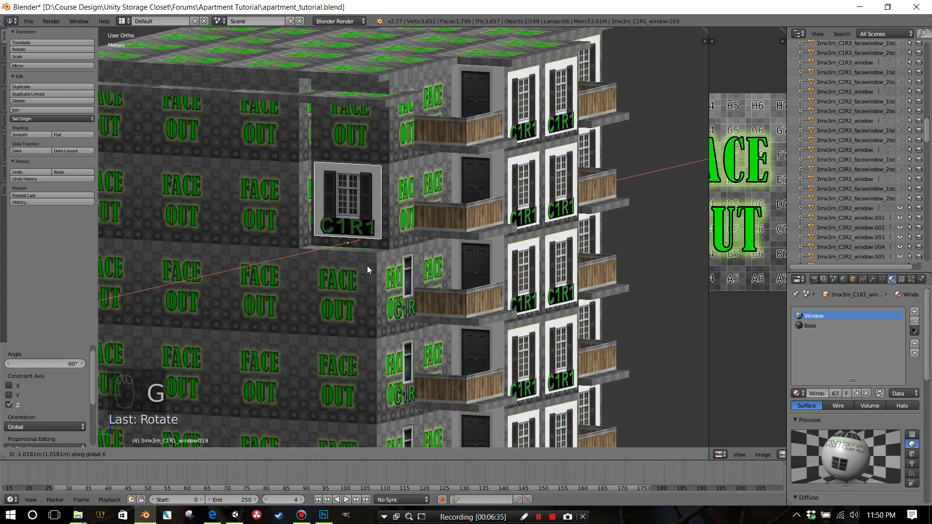
click(368, 267)
Step: Move the C1R1 window copy about 40.6 cm along the Y axis to line it up with the side-wall recess
key(ctrl+KP_3)
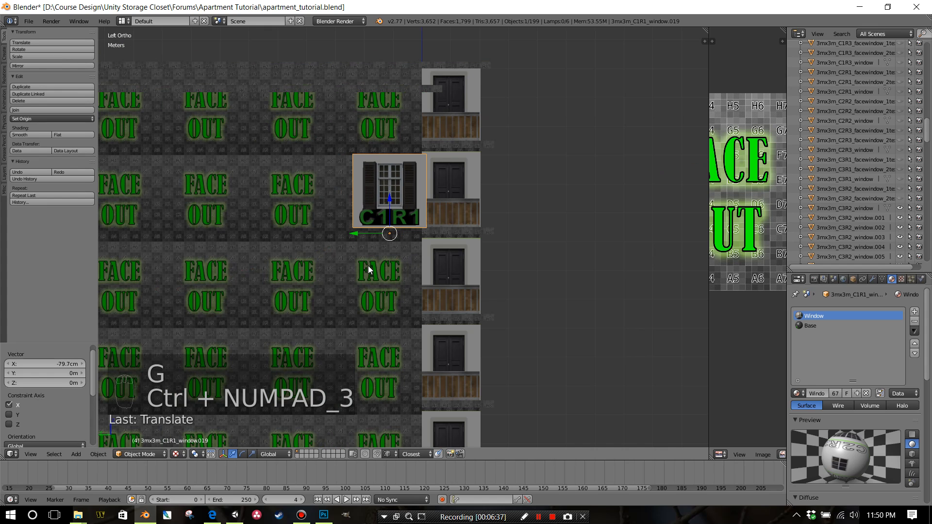
scroll(407, 233, up, 5)
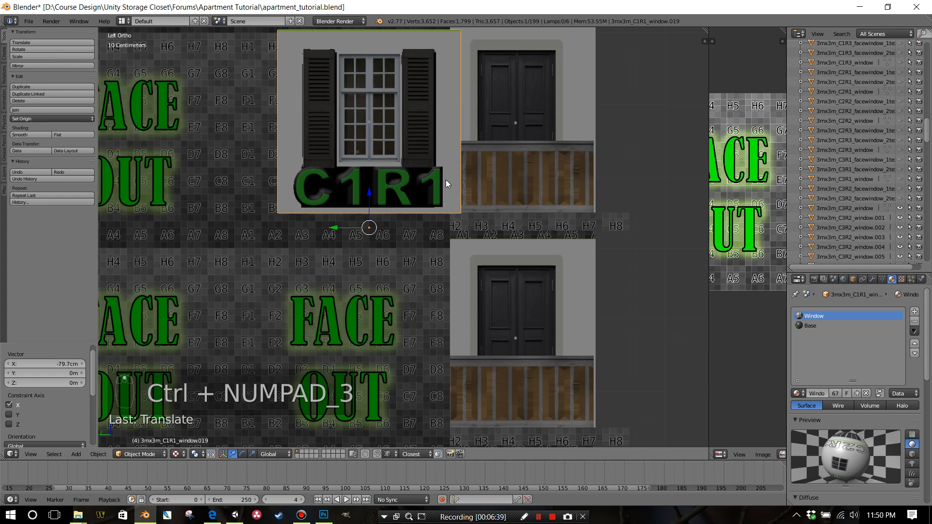
key(g)
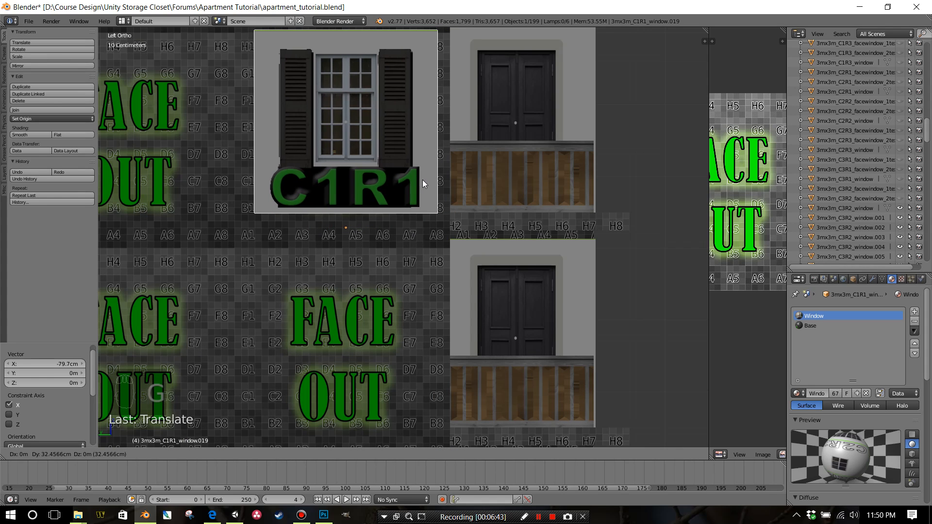
key(y)
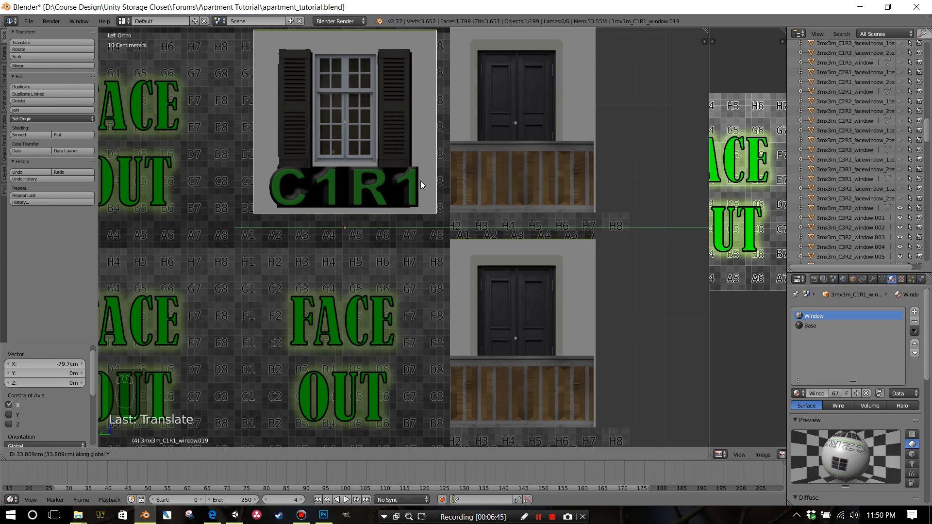
click(416, 180)
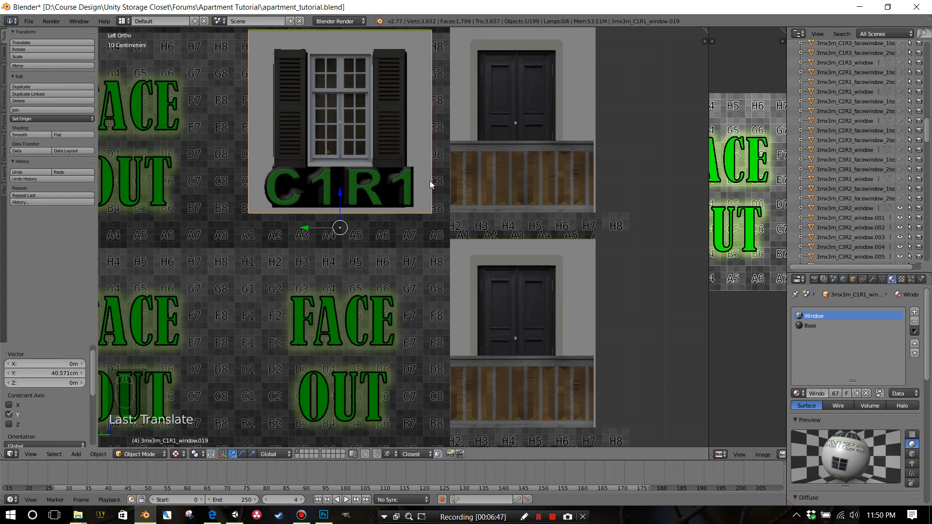
Step: Lower the C1R1 window copy by about 54.8 cm along the Z axis toward the recess ledge
scroll(418, 192, down, 5)
middle_drag(398, 205, 315, 236)
scroll(313, 234, down, 3)
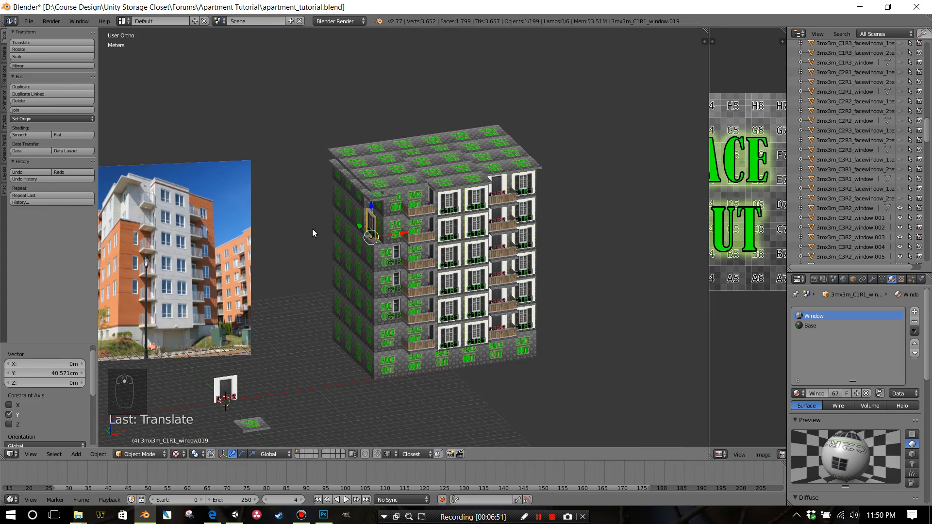
scroll(312, 229, up, 5)
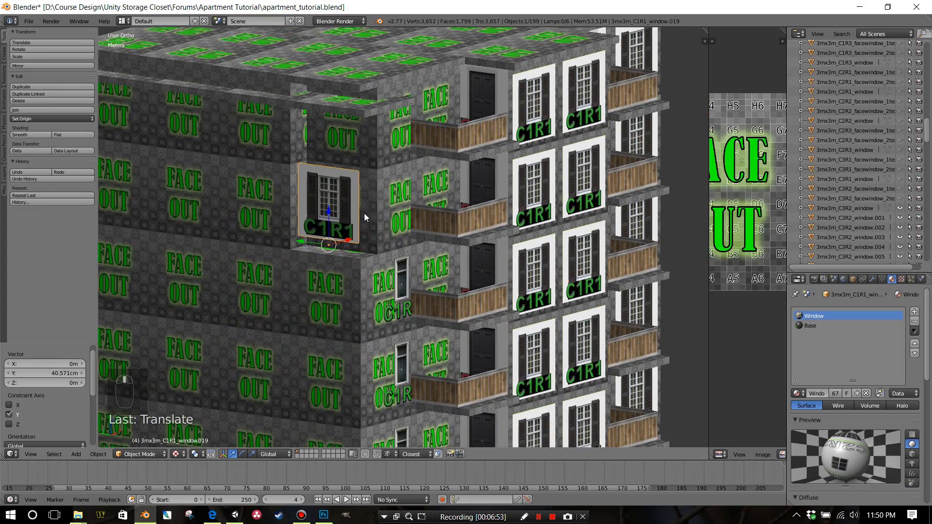
key(g)
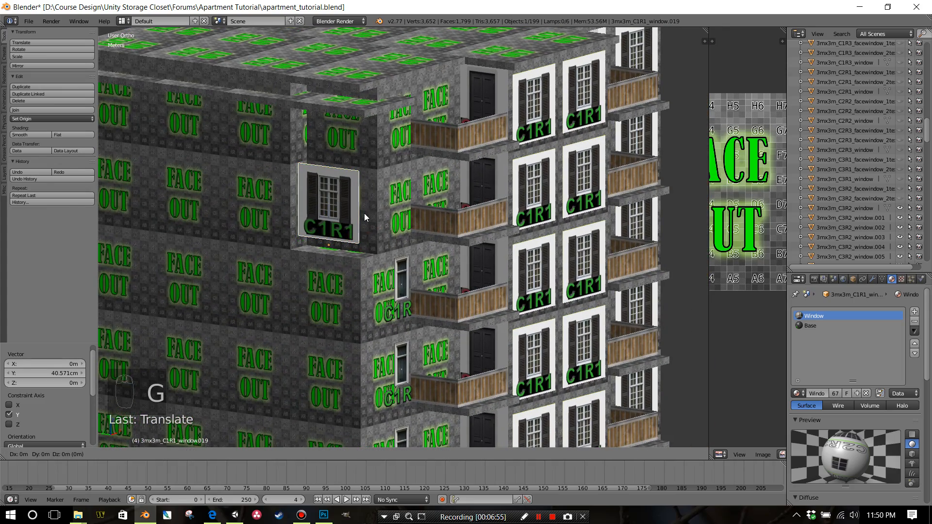
key(z)
click(369, 230)
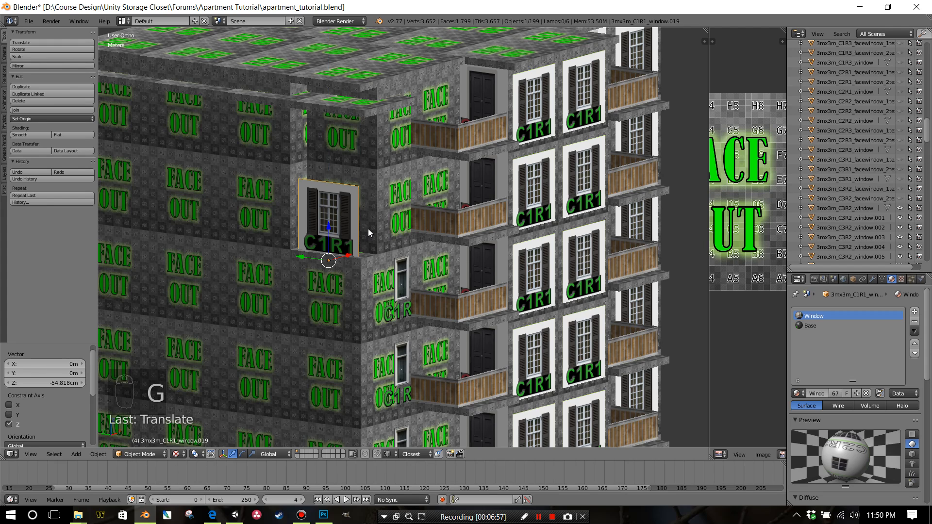
Step: Move the C1R1 window copy about 74.9 cm along the X axis, back against the recess wall
key(g)
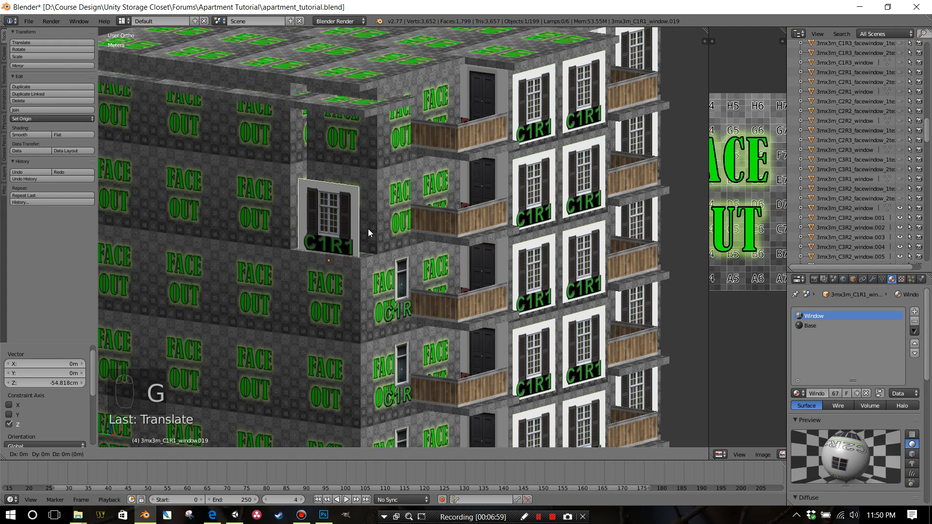
key(x)
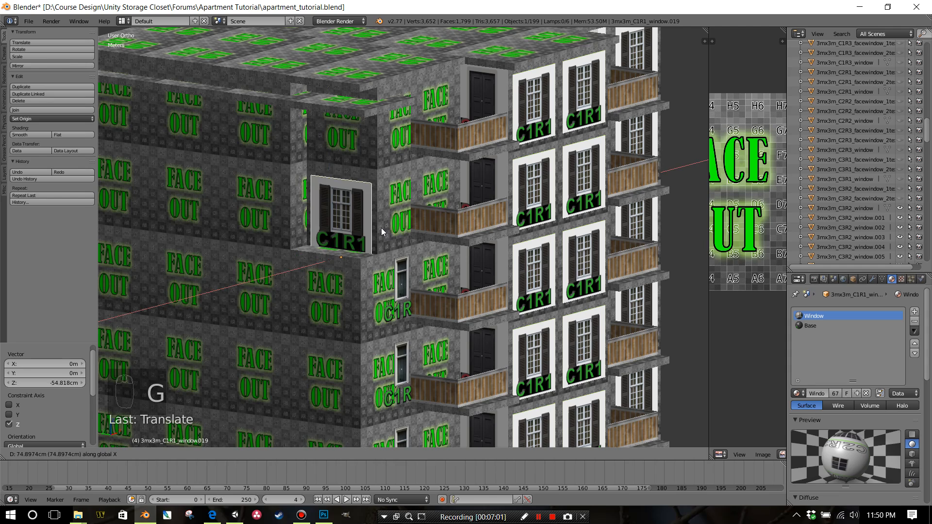
click(380, 228)
scroll(378, 203, up, 4)
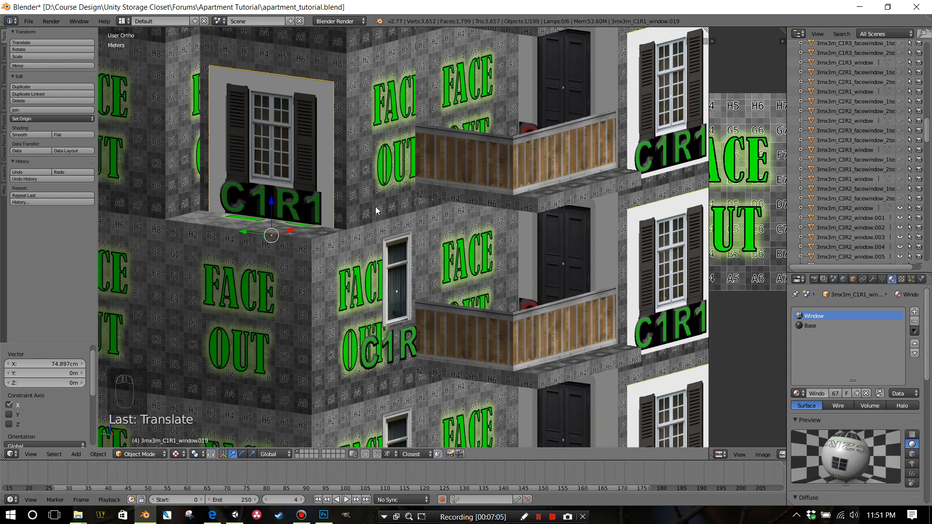
key(g)
key(x)
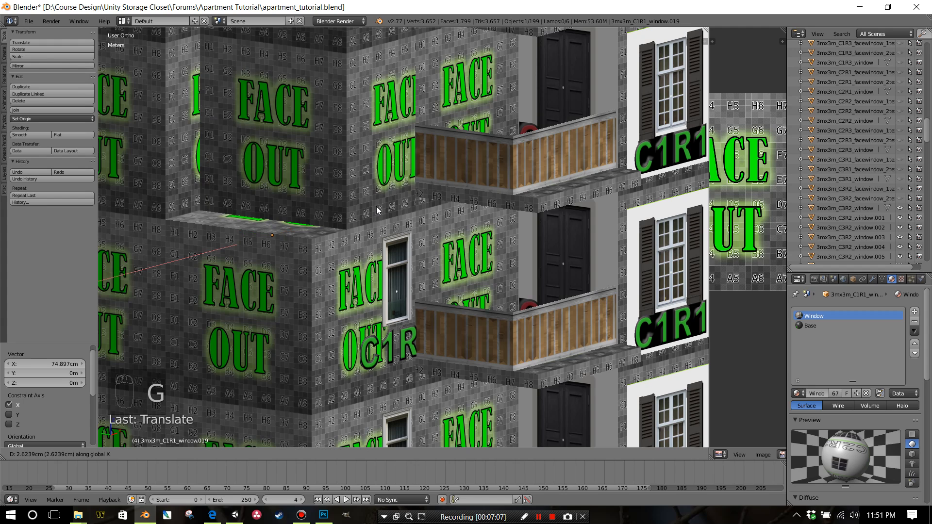
right_click(376, 205)
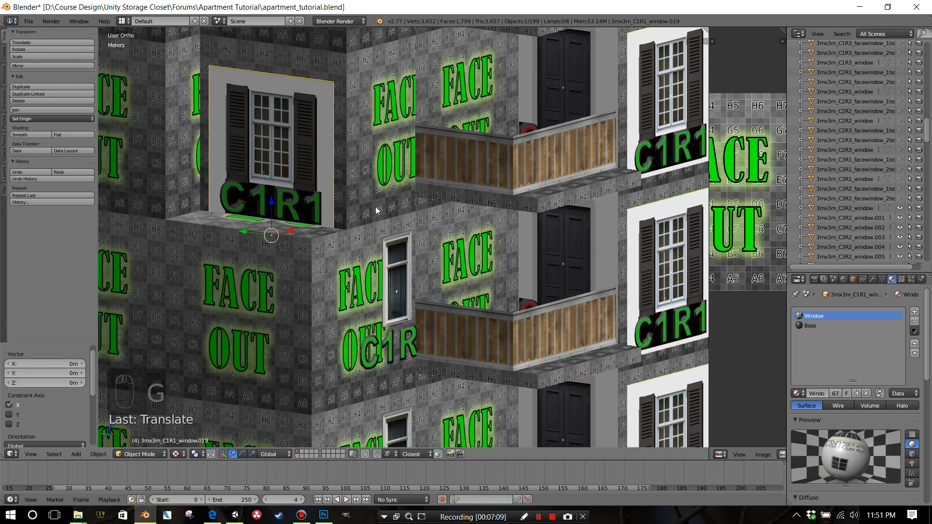
Step: Offset the recess window by -2 cm along the X axis so it sits just in front of the wall
text(gx)
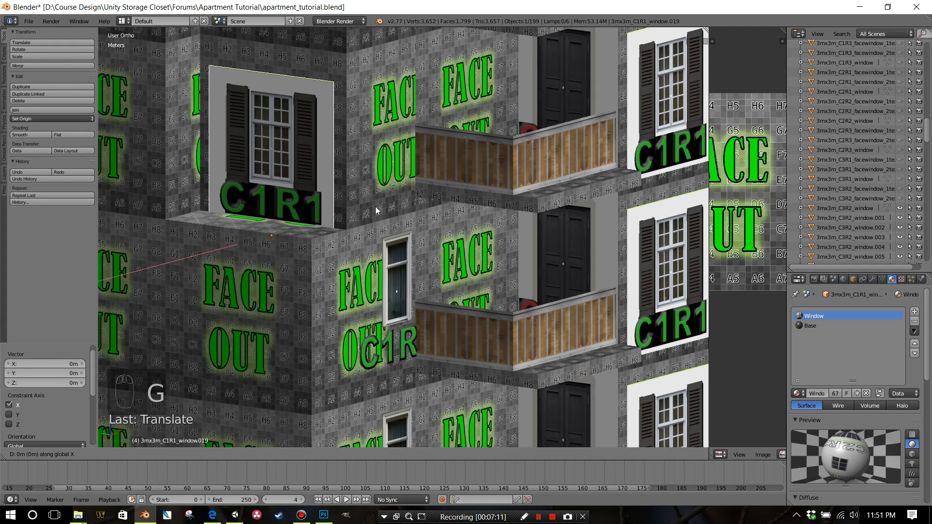
text(-2)
key(Return)
scroll(380, 199, down, 1)
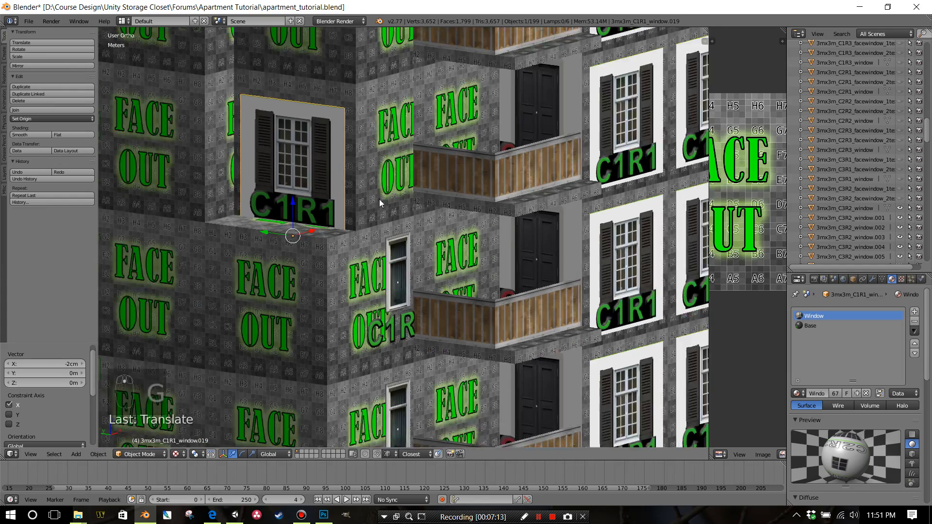
Step: Duplicate the recess window 3 m up along the Z axis and lower the copy by about 32.4 cm
scroll(379, 204, down, 2)
key(shift+d)
text(z3)
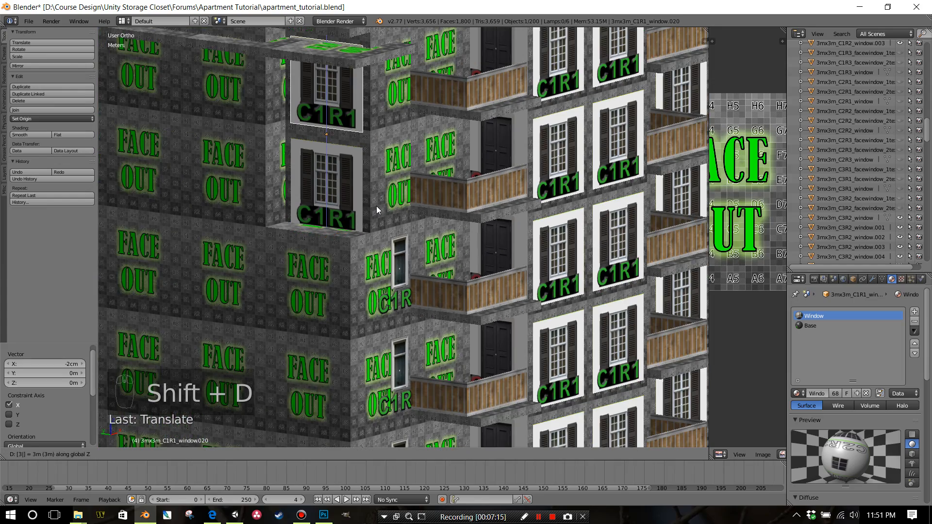
key(Return)
middle_drag(389, 197, 368, 122)
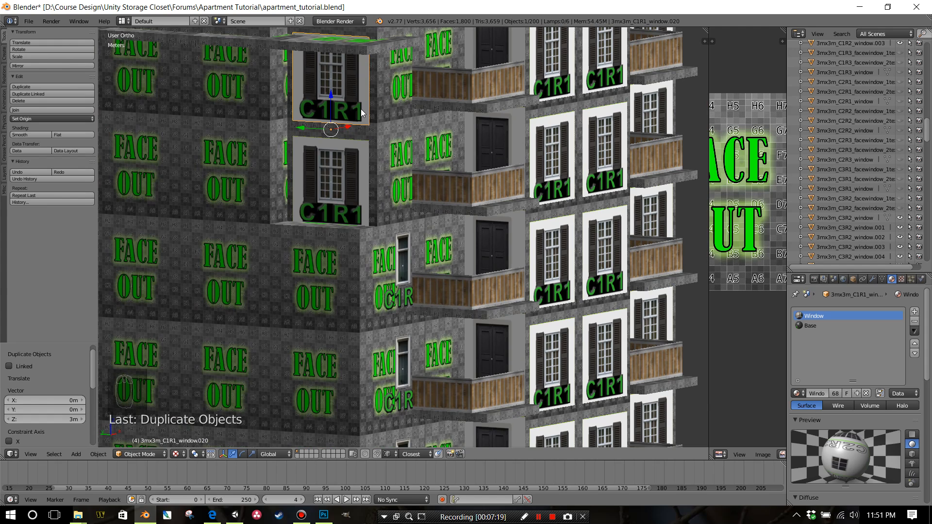
key(g)
key(z)
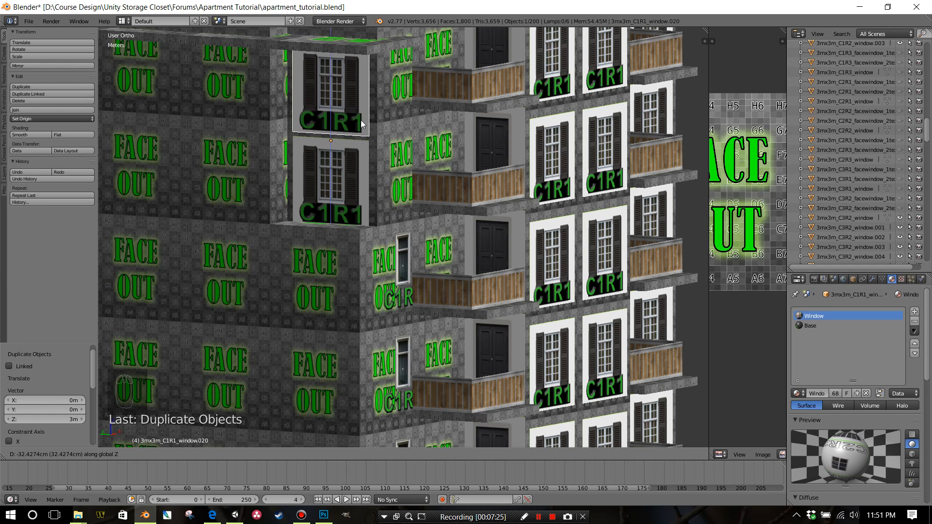
click(361, 121)
Step: Select the six C1R1 windows in the front wall column next to the corner balconies and duplicate them -6 m along the X axis
scroll(360, 120, down, 8)
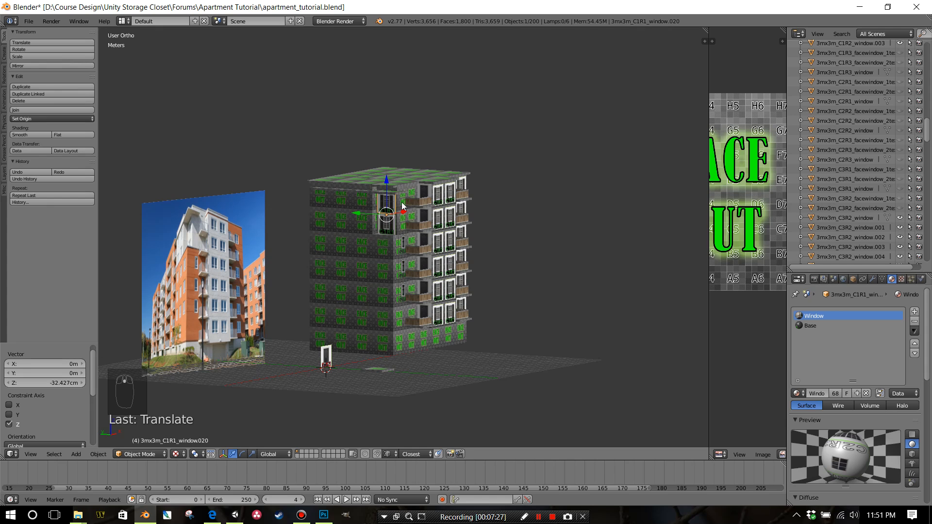
middle_drag(367, 210, 376, 211)
mouse_move(439, 214)
middle_down()
mouse_move(466, 211)
mouse_move(454, 209)
middle_up()
scroll(437, 227, up, 1)
scroll(437, 227, down, 1)
scroll(459, 209, up, 3)
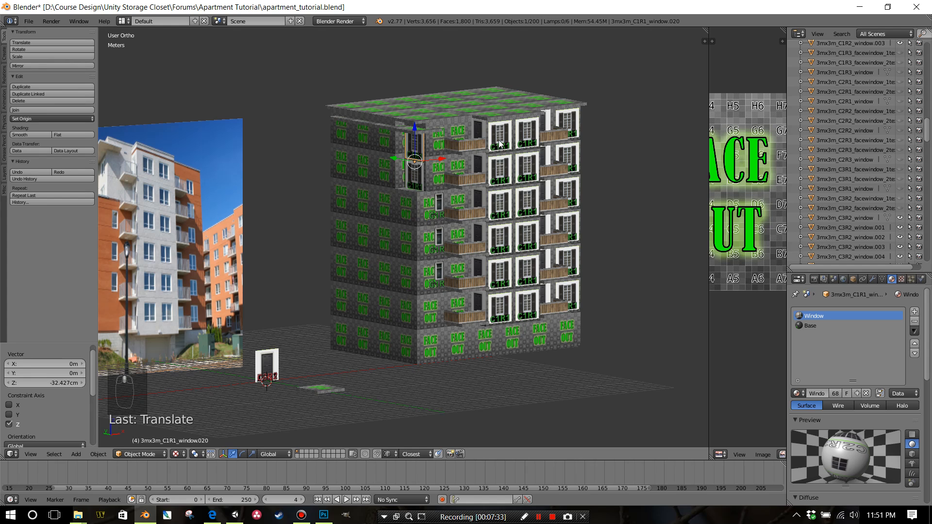
right_click(501, 142)
shift+right_click(500, 175)
shift+right_click(501, 209)
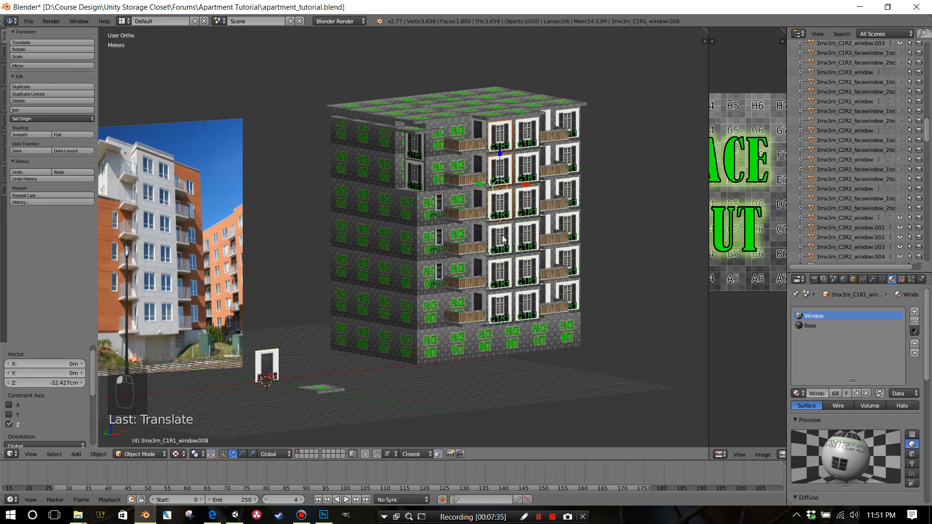
shift+right_click(504, 240)
shift+right_click(504, 273)
shift+right_click(503, 304)
scroll(482, 290, down, 3)
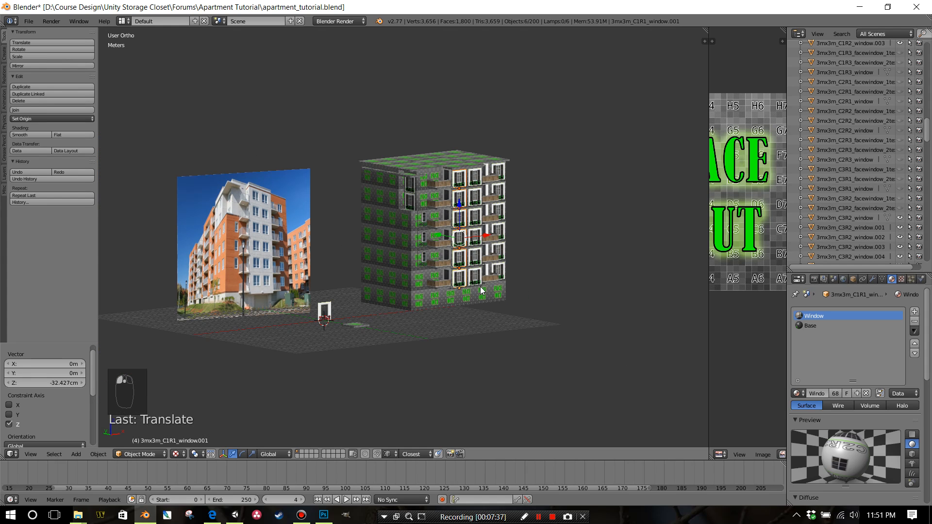
scroll(482, 290, up, 2)
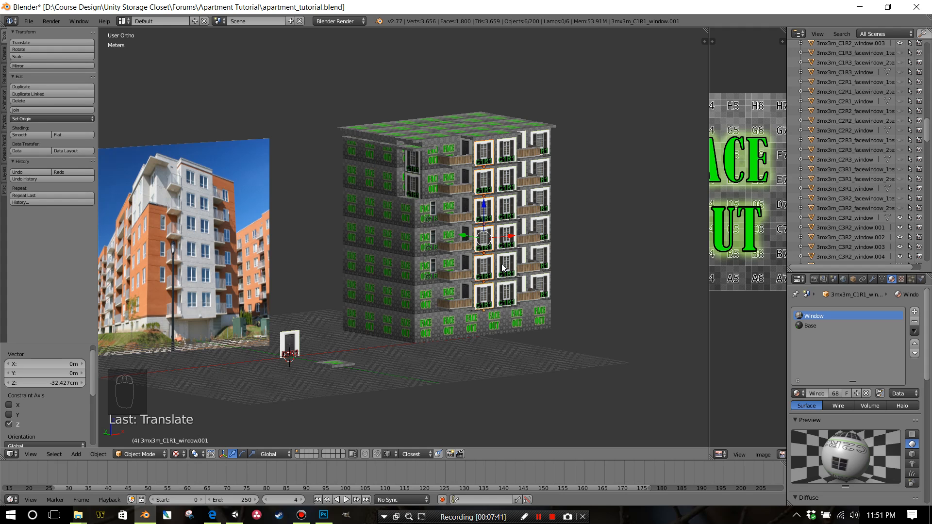
key(shift+d)
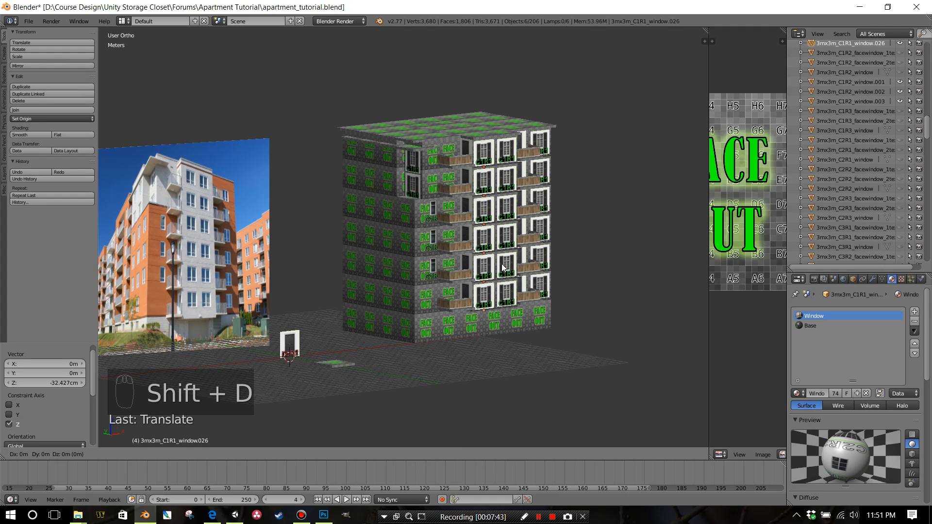
key(x)
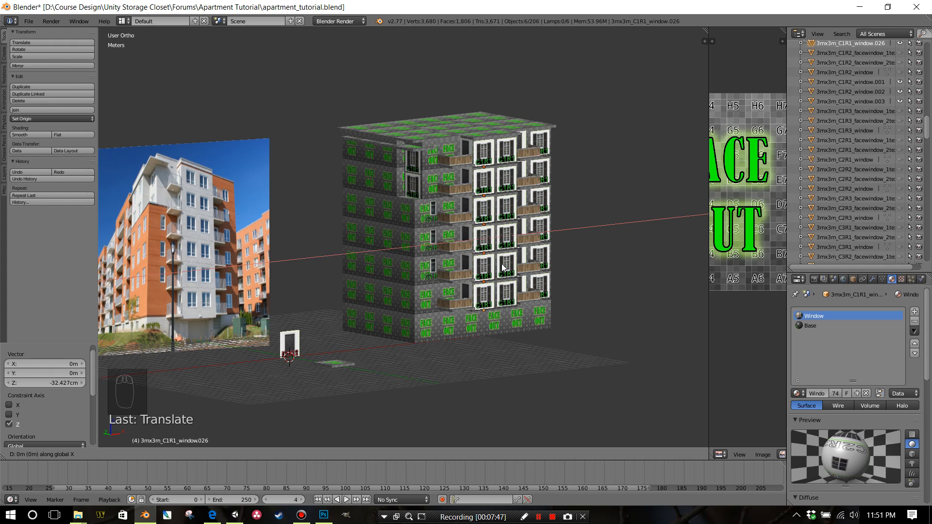
text(6)
key(BackSpace)
text(-6)
key(Return)
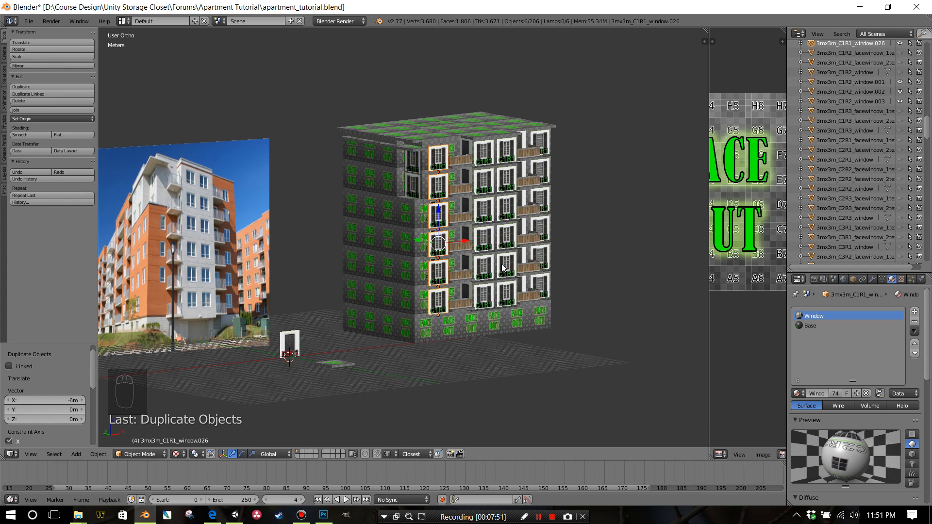
Step: Rotate the six duplicated windows by -90° around the Z axis and move them about 9.02 m along the Y axis
text(rz90-)
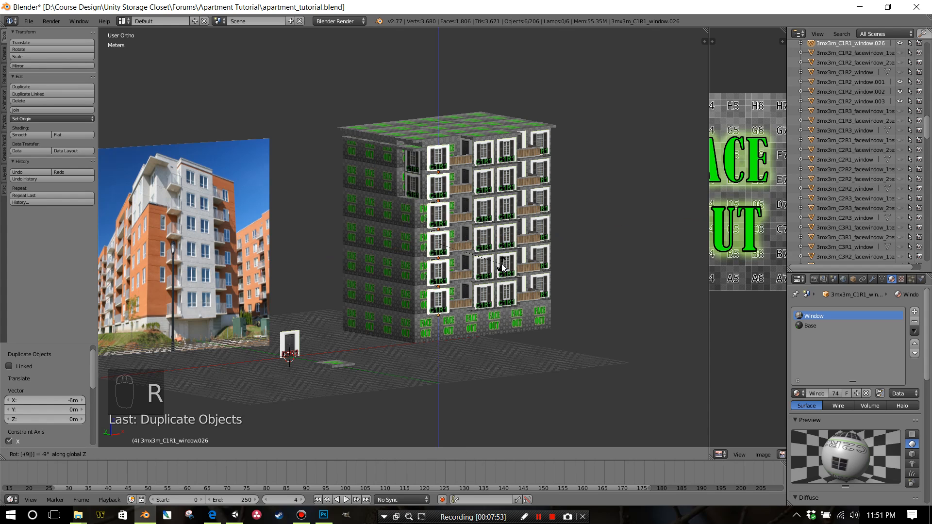
key(Return)
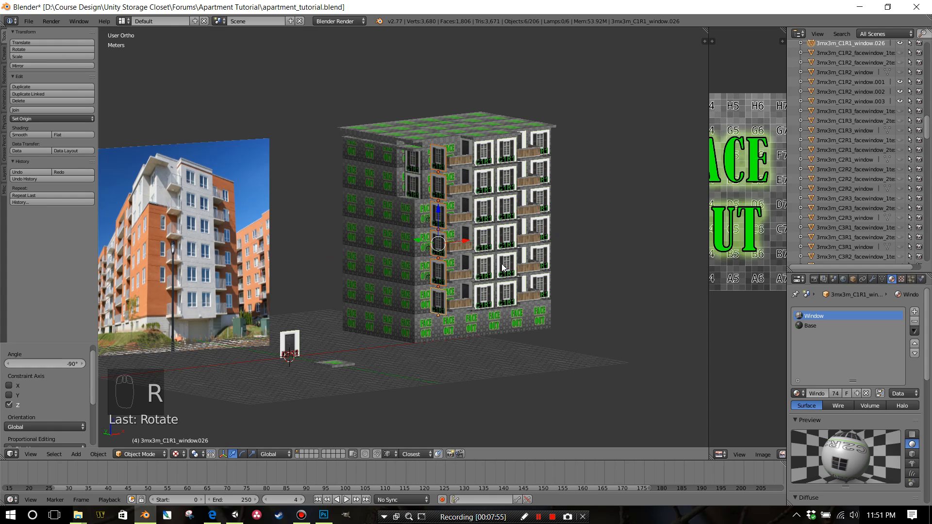
key(g)
key(y)
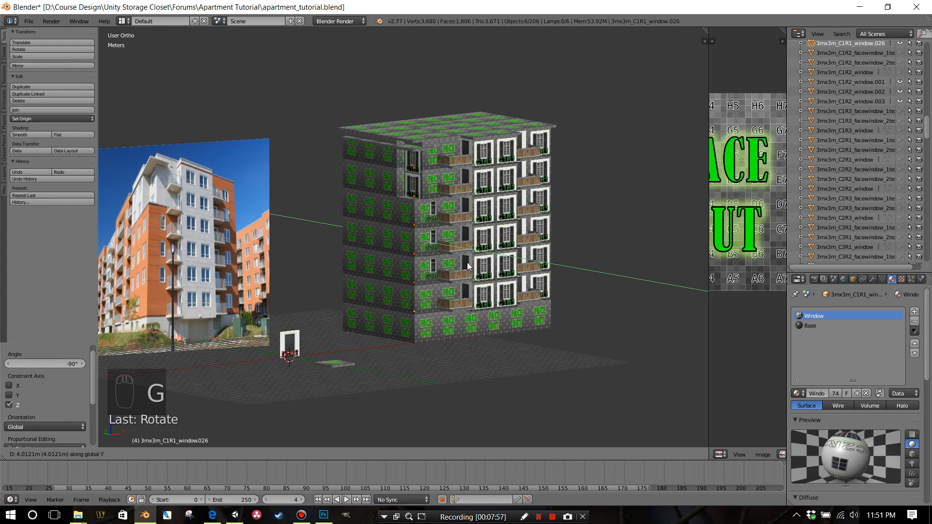
click(447, 265)
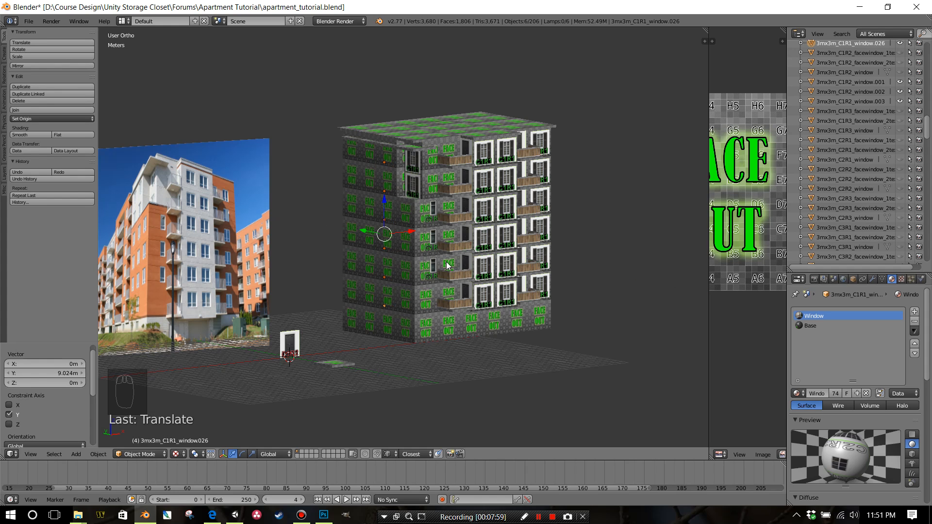
Step: Move the six rotated windows about -1.85 m along the X axis and about -2.56 m along Y, onto the side-wall column next to the recess
key(g)
key(x)
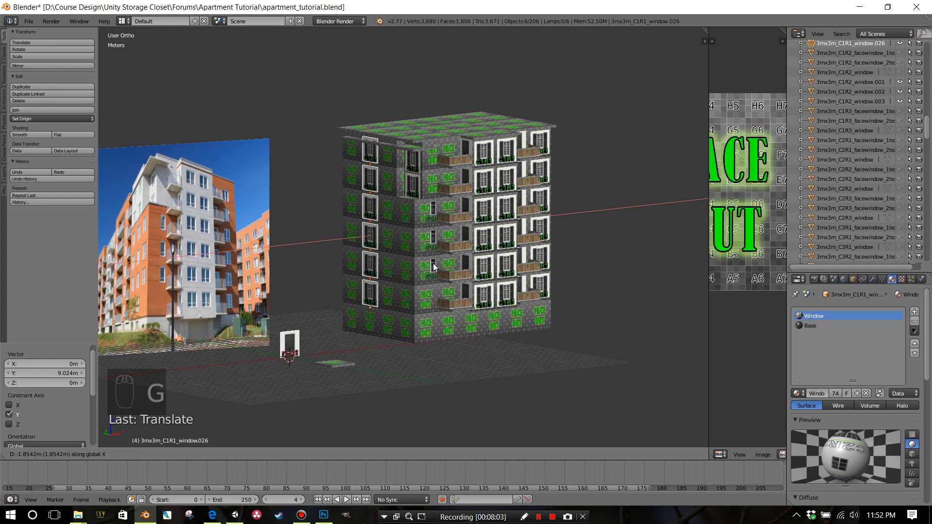
click(433, 264)
key(ctrl+KP_3)
scroll(414, 243, up, 5)
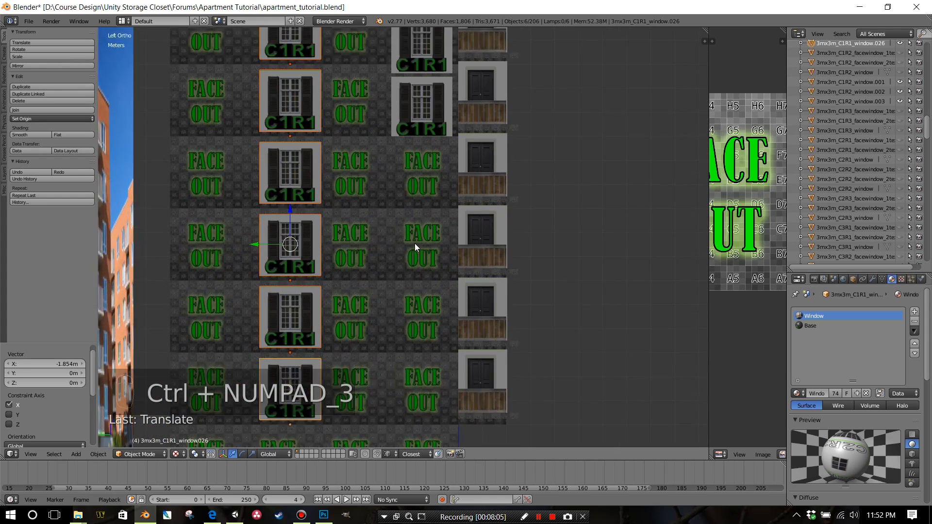
scroll(414, 243, down, 1)
key(g)
key(y)
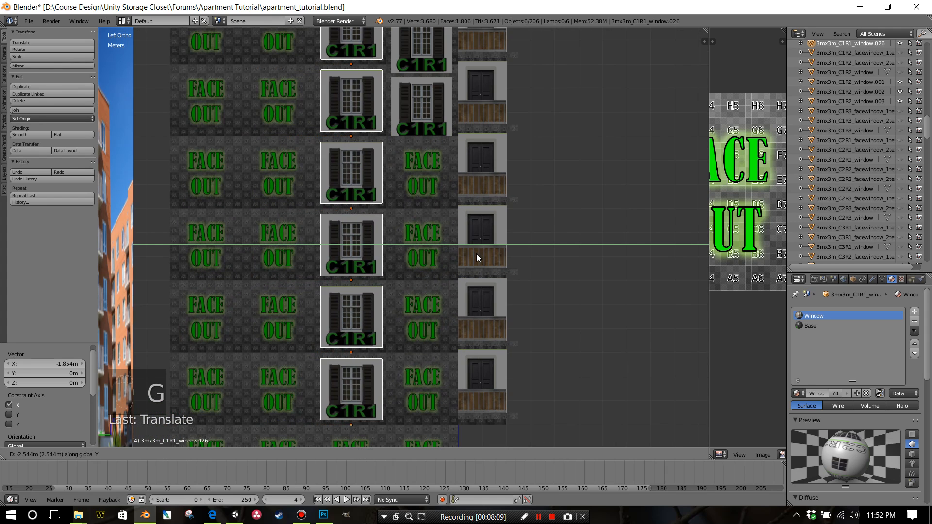
click(476, 253)
Step: Lower the six side-wall windows by about 58.1 cm along the Z axis to line up with the recess windows
scroll(464, 245, down, 2)
scroll(464, 244, up, 1)
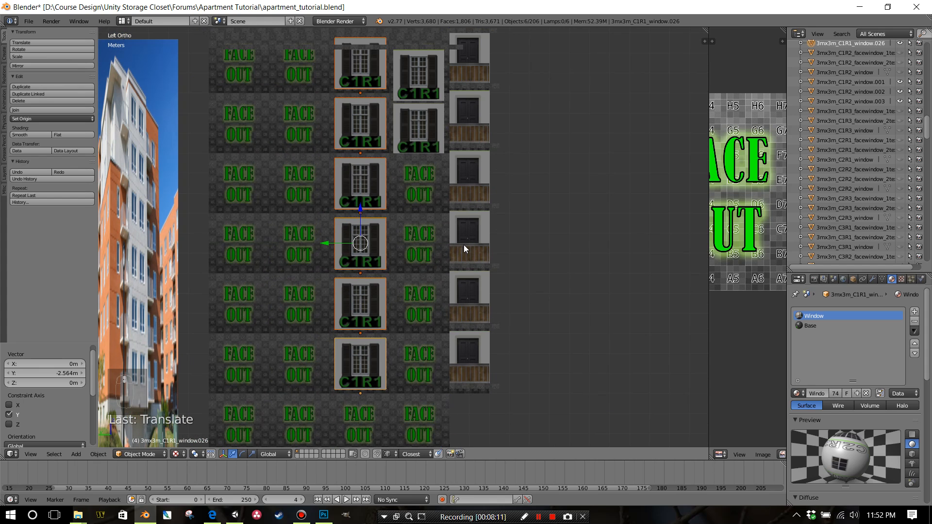
key(g)
key(z)
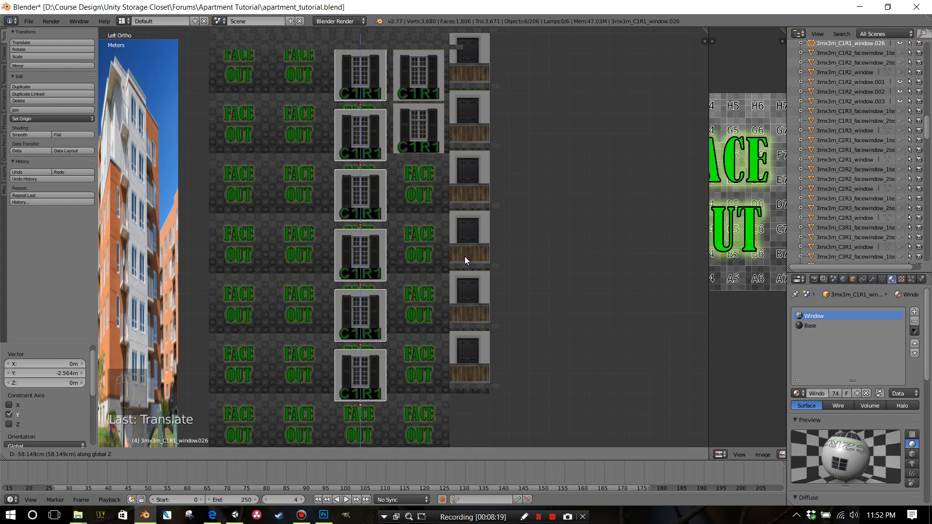
click(465, 257)
Step: Duplicate the six-window column 3 m along the Y axis and repeat the duplication to make a third side-wall column
middle_drag(464, 256, 404, 279)
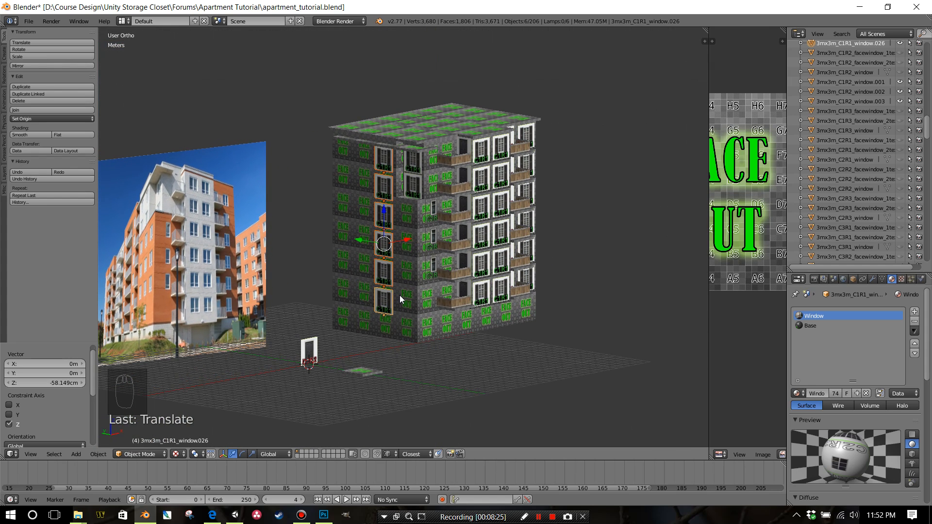
key(shift+d)
key(y)
key(3)
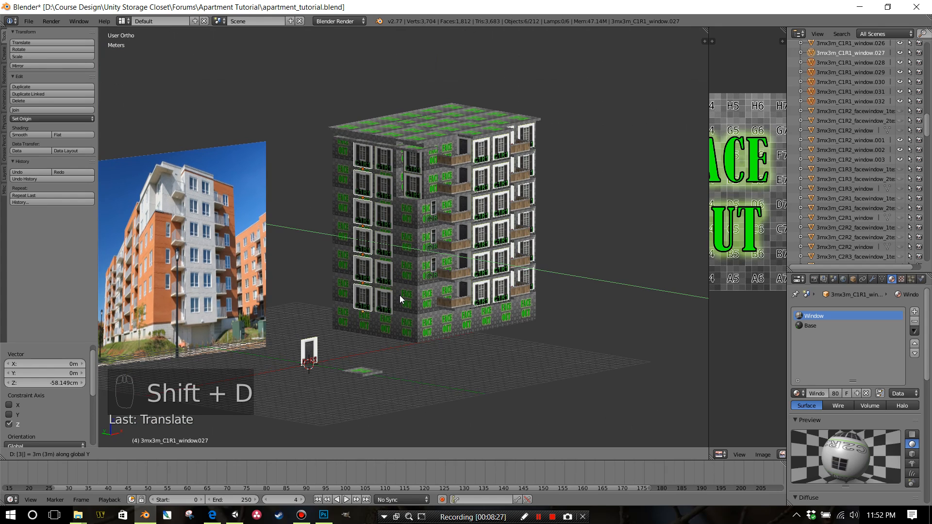
key(Return)
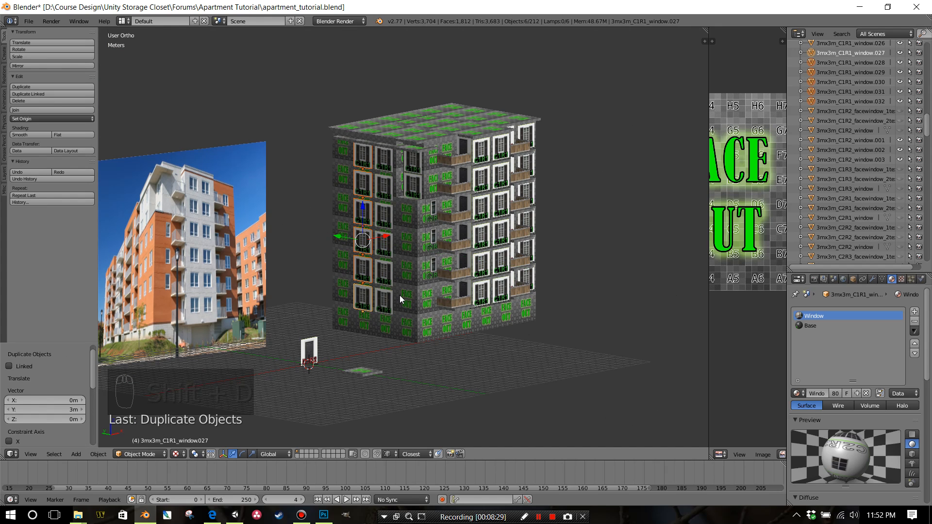
key(shift+r)
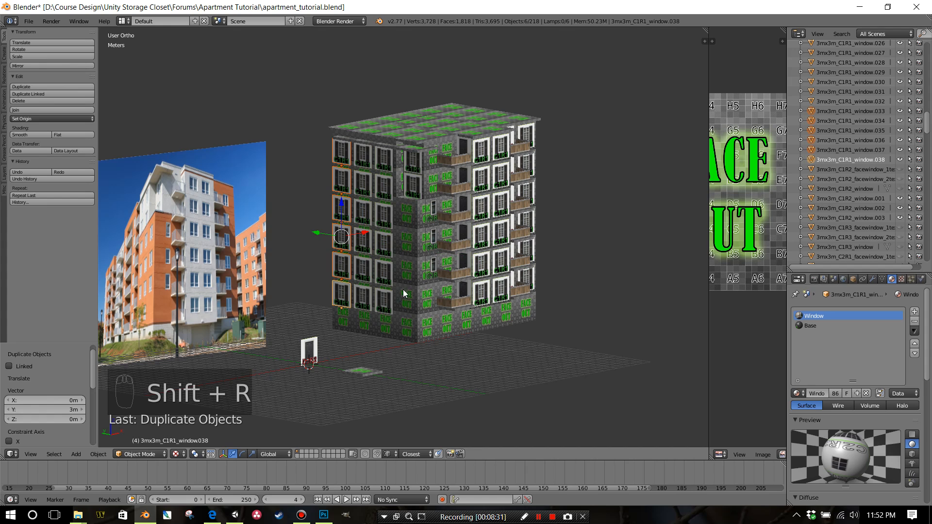
Step: Select all eighteen windows in the three side-wall columns and move them about 38.7 cm along the X axis toward the wall
middle_drag(404, 294, 467, 276)
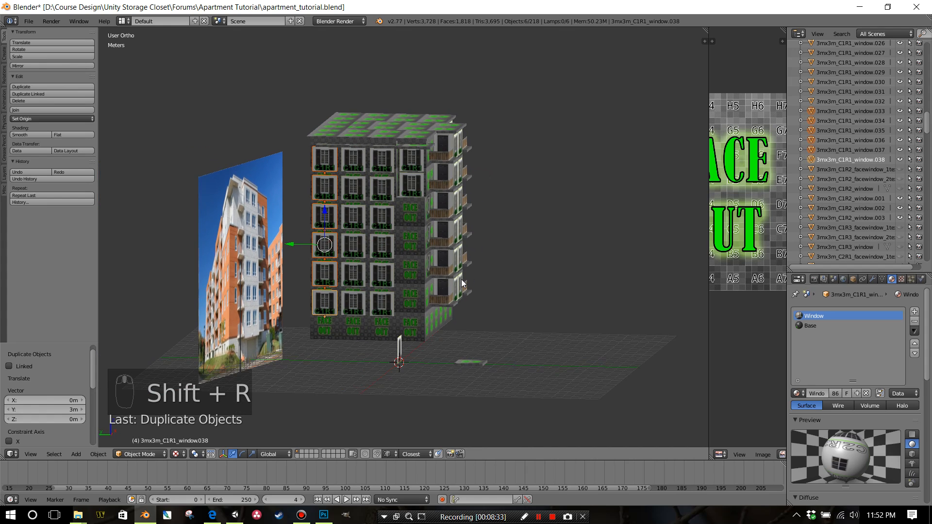
key(ctrl+KP_3)
scroll(461, 279, up, 6)
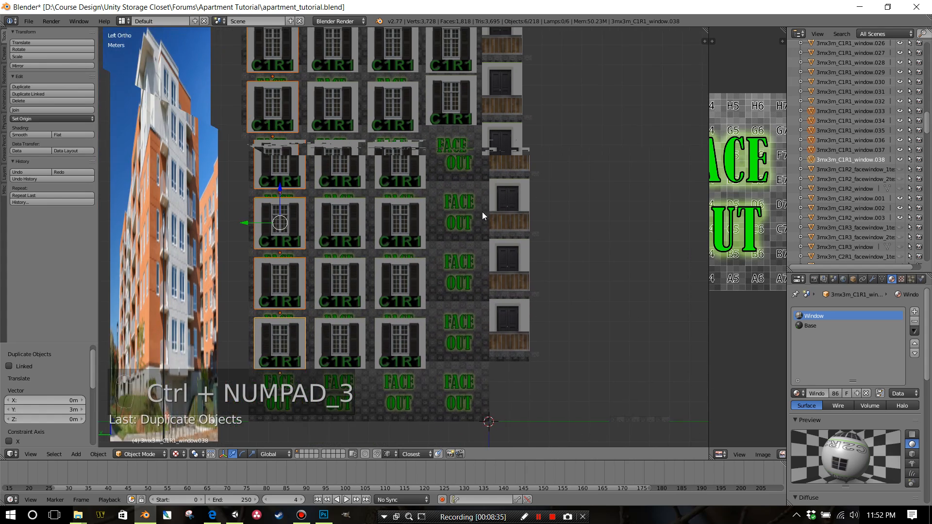
scroll(494, 207, down, 3)
middle_drag(493, 216, 424, 246)
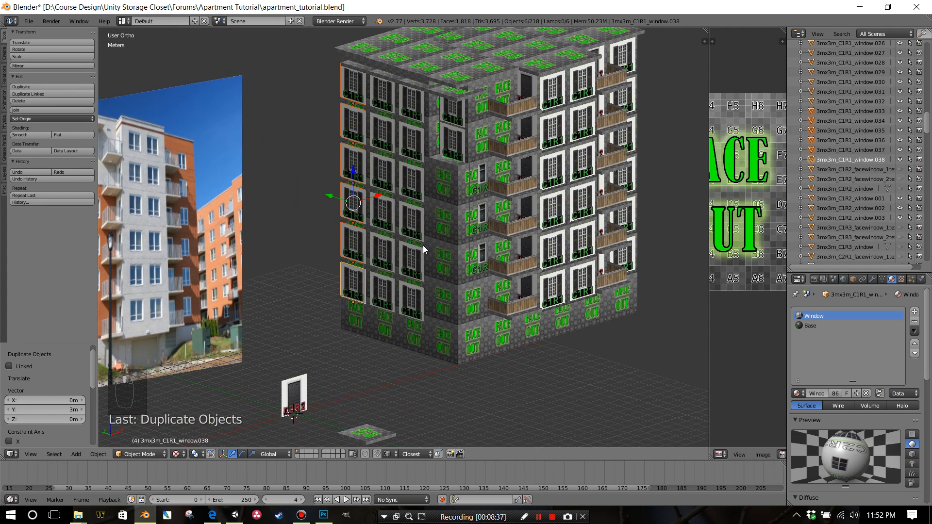
scroll(424, 246, down, 1)
shift+click(388, 128)
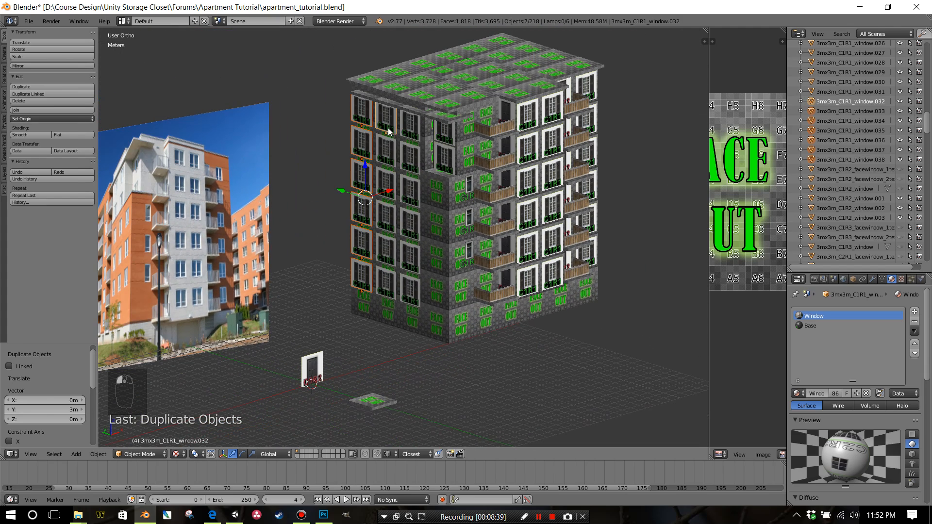
shift+click(387, 155)
shift+click(386, 187)
shift+click(381, 217)
shift+click(383, 263)
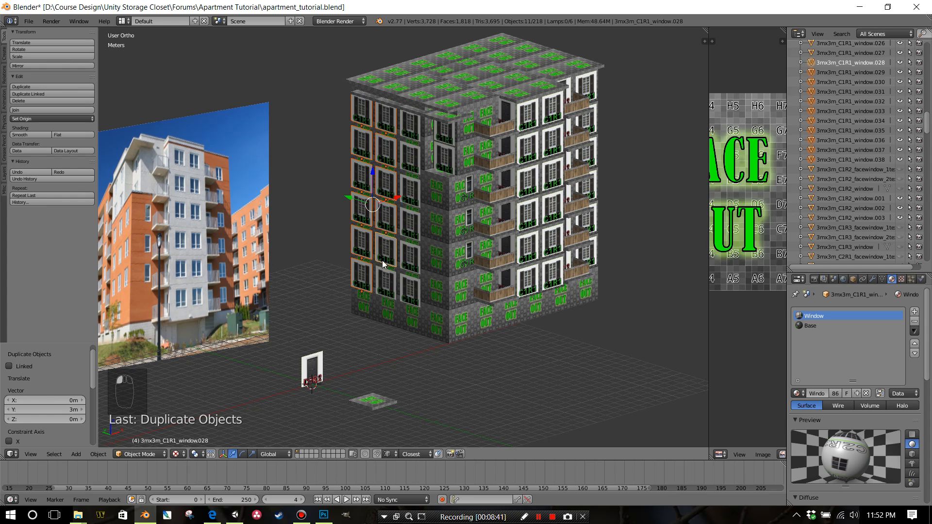
shift+click(385, 284)
shift+click(409, 288)
shift+click(414, 253)
shift+click(413, 221)
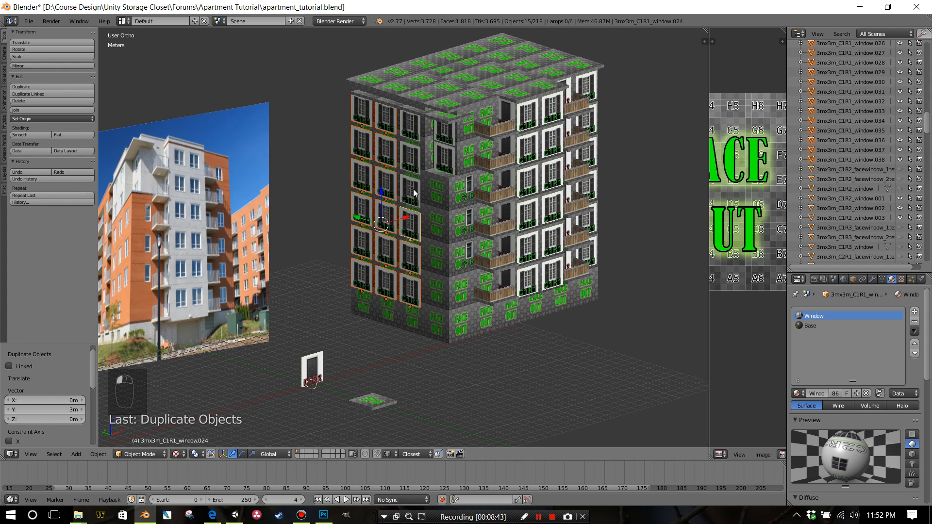
shift+click(414, 193)
shift+click(413, 157)
shift+click(413, 125)
scroll(431, 225, up, 5)
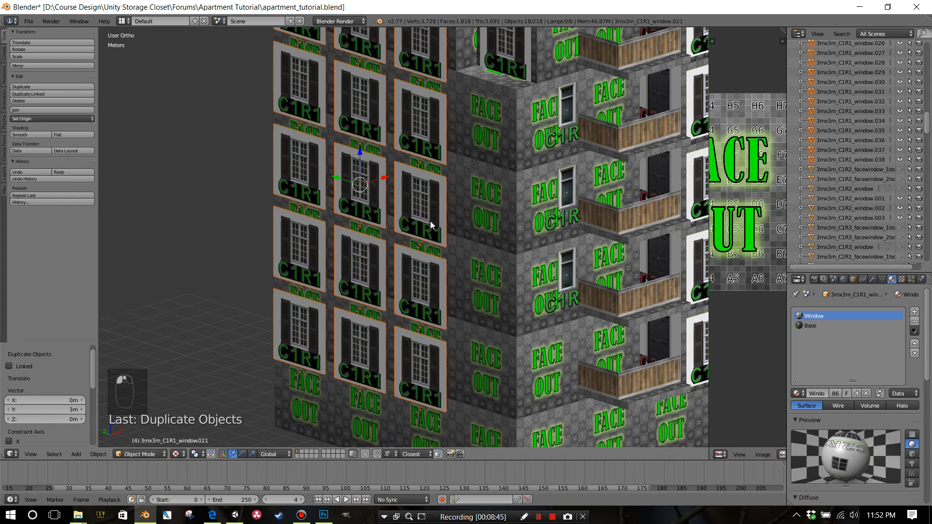
scroll(411, 257, up, 3)
key(g)
key(x)
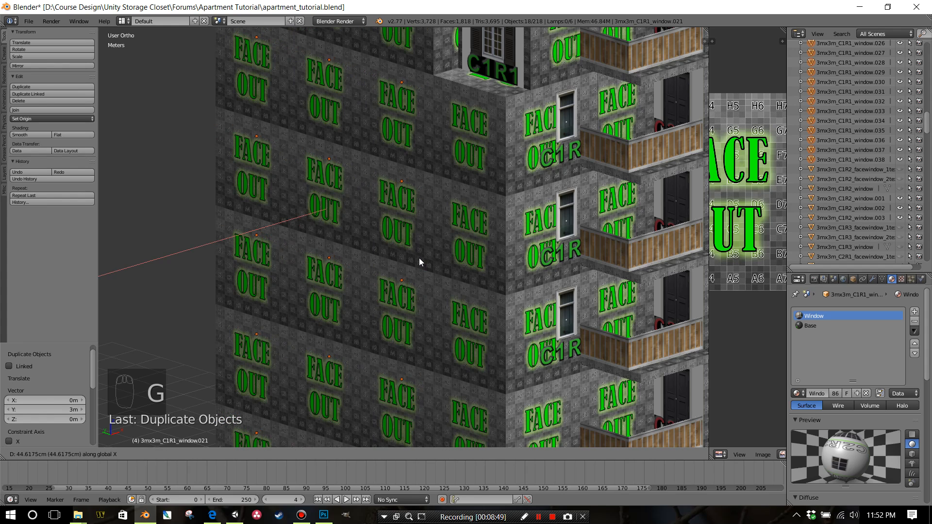
click(418, 262)
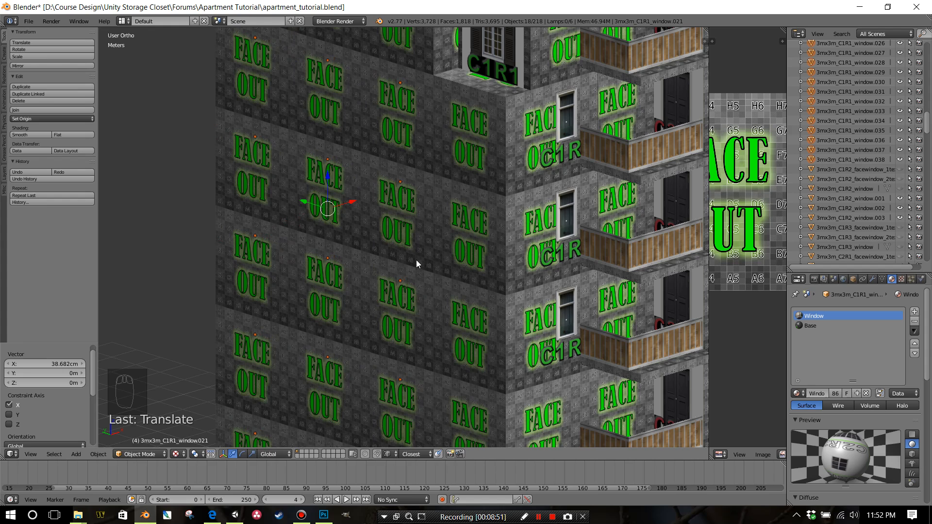
Step: Pull the eighteen windows back about -7.2 cm along the X axis, plus an exact offset of -2 cm
key(g)
key(x)
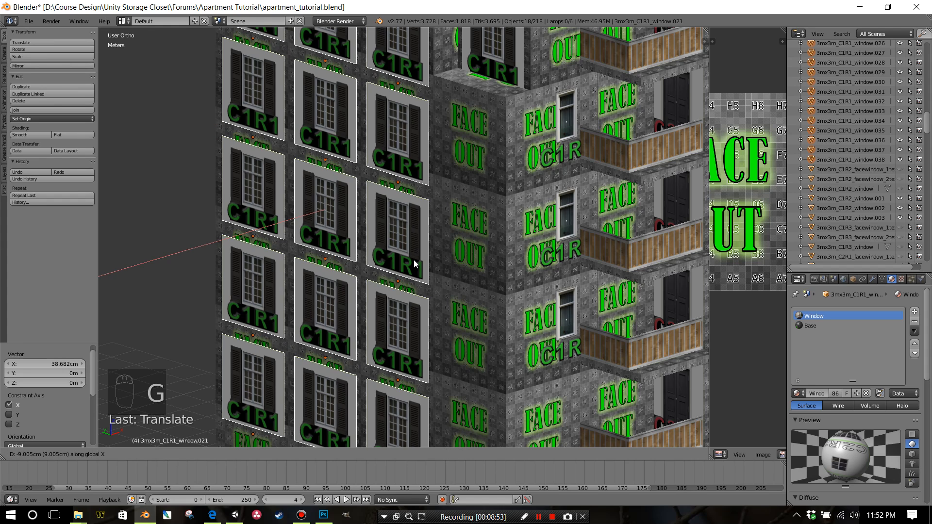
click(415, 260)
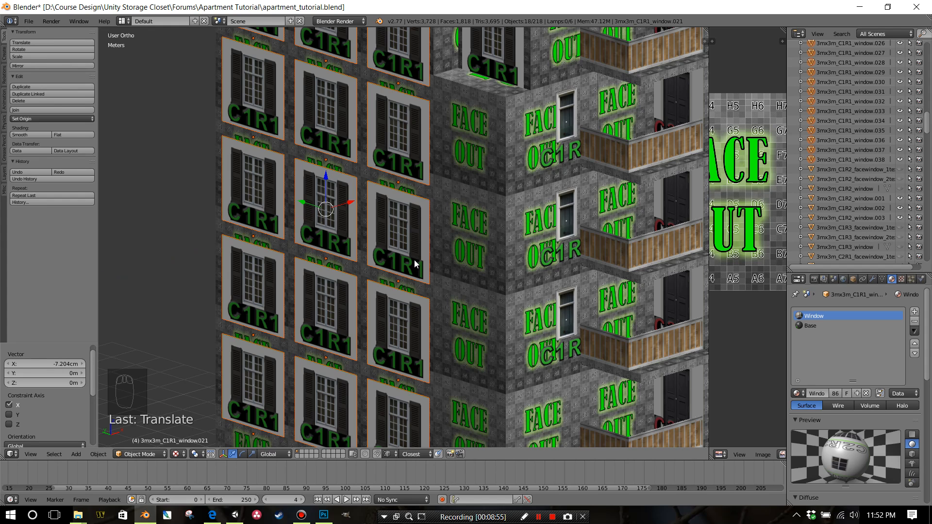
text(gx-2)
key(Return)
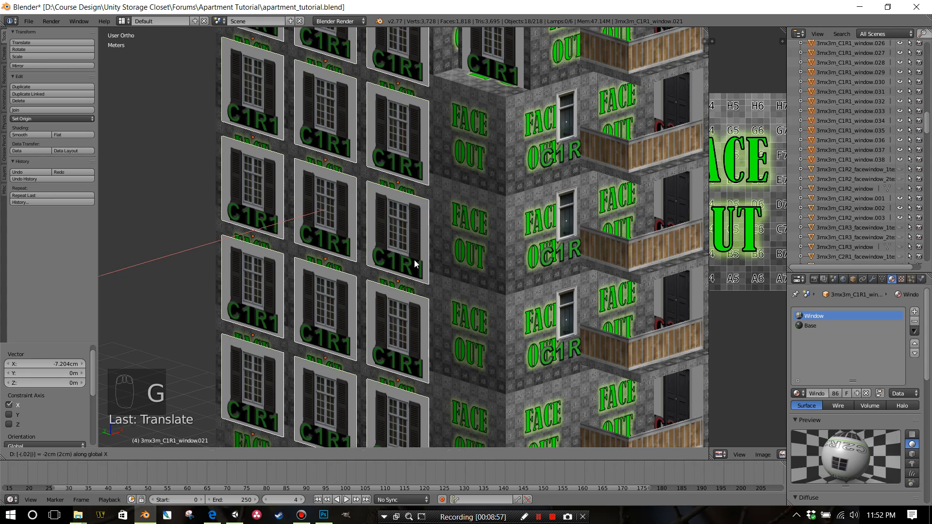
Step: Delete the lowest window in the side-wall column closest to the recess
scroll(415, 260, down, 10)
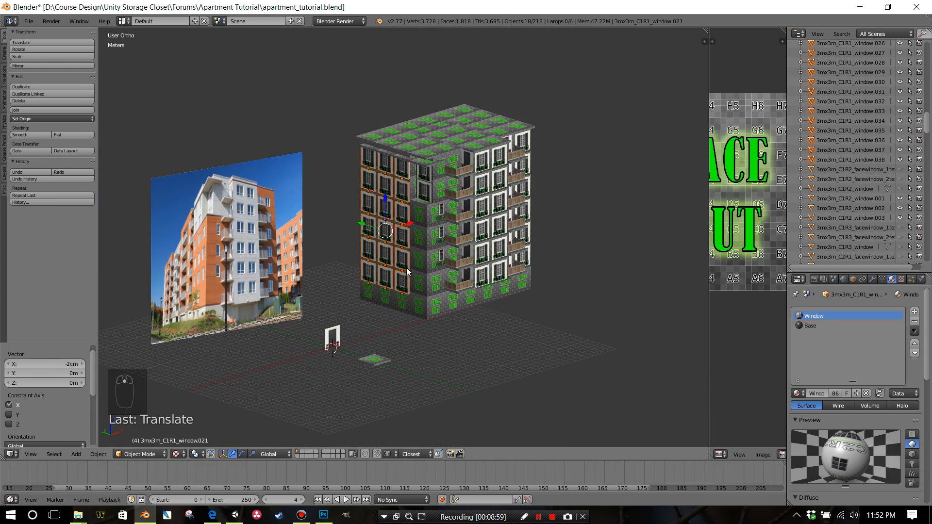
right_click(414, 284)
key(x)
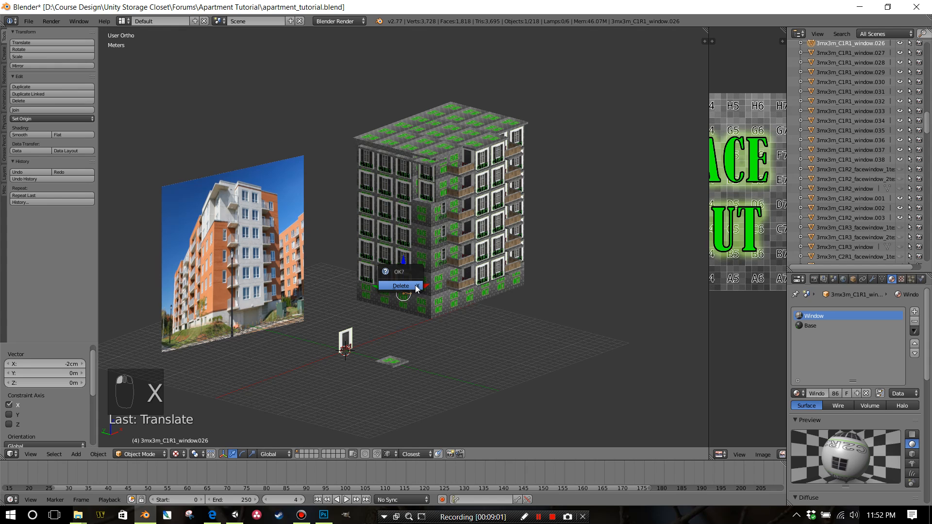
click(416, 289)
Step: Select the fifteen side-wall windows in the upper five rows and duplicate them 18 m along the X axis to the opposite side wall
scroll(429, 286, up, 2)
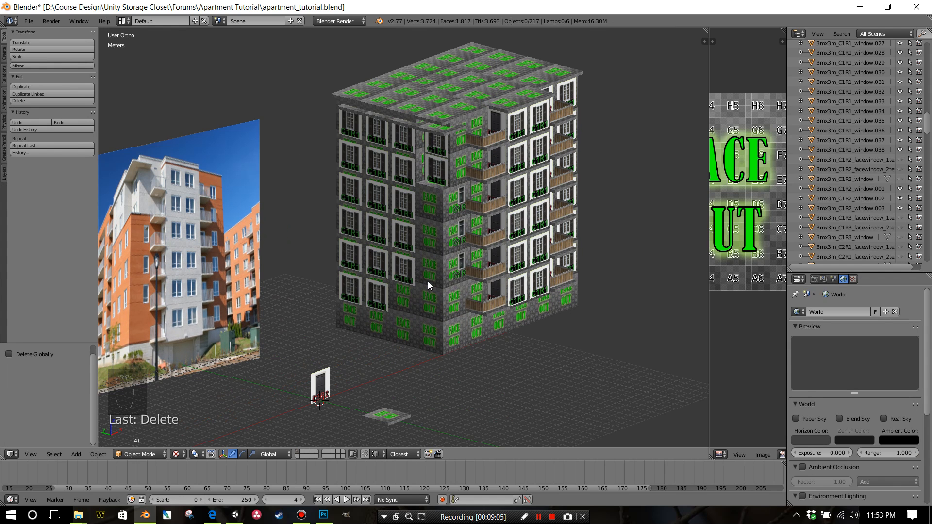
middle_drag(424, 278, 362, 160)
click(358, 125)
shift+click(381, 124)
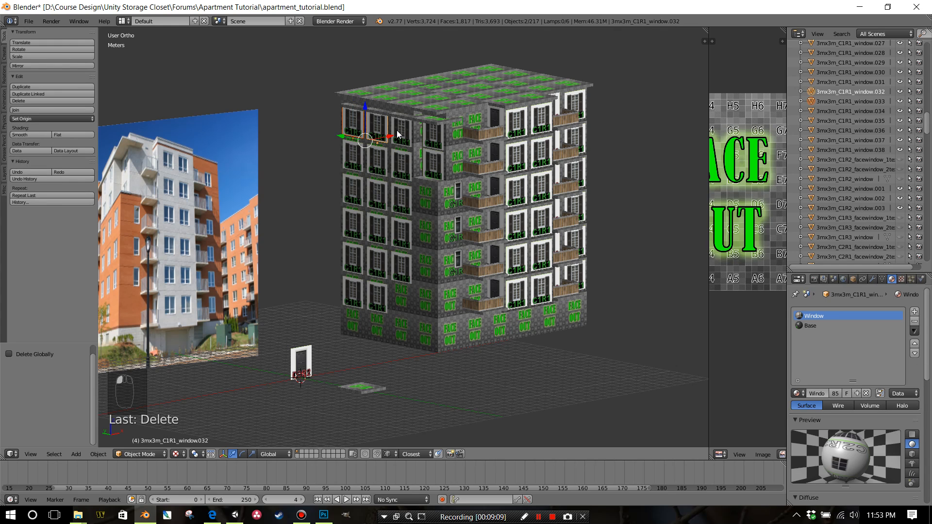
shift+click(401, 132)
shift+click(402, 161)
shift+click(378, 161)
shift+click(353, 162)
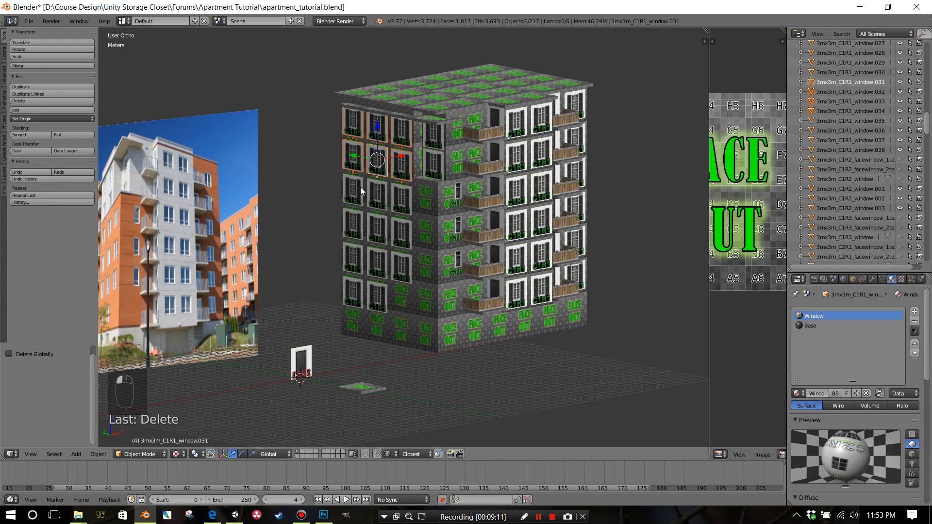
shift+click(355, 196)
shift+click(377, 202)
shift+click(398, 209)
shift+click(367, 228)
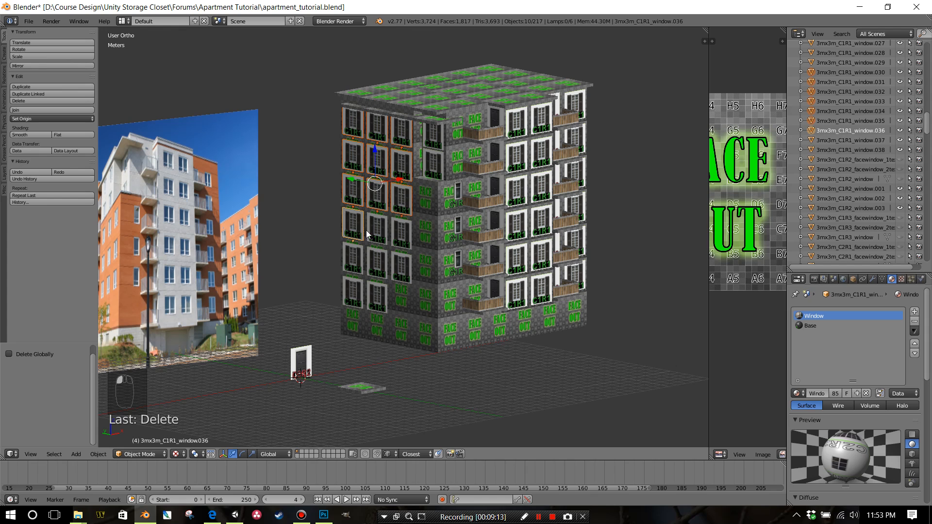
shift+click(397, 234)
shift+click(397, 234)
shift+click(355, 259)
shift+click(378, 265)
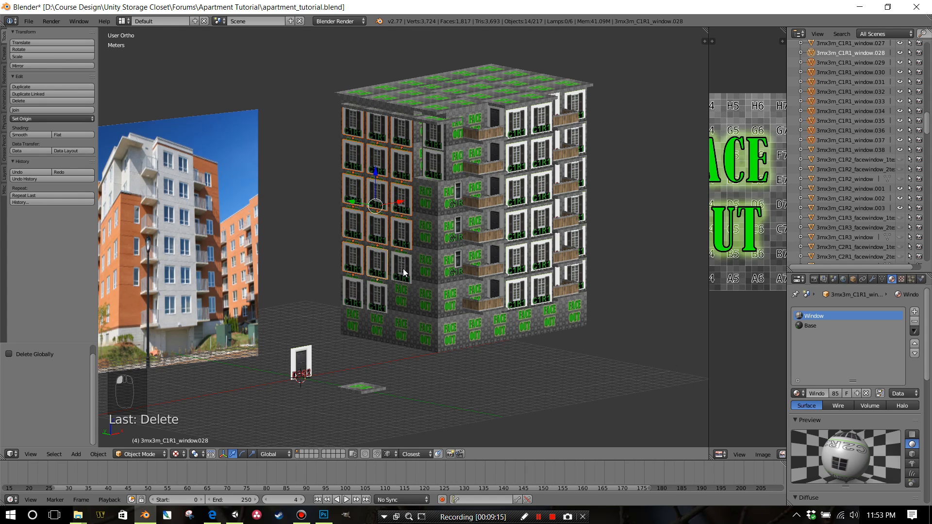
shift+click(403, 269)
scroll(429, 278, down, 2)
middle_drag(428, 279, 415, 278)
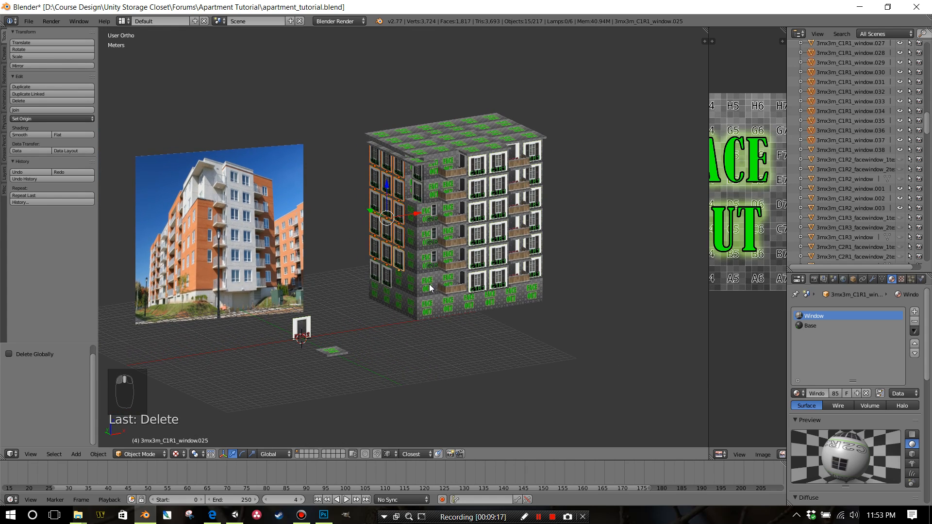
key(shift+d)
text(x)
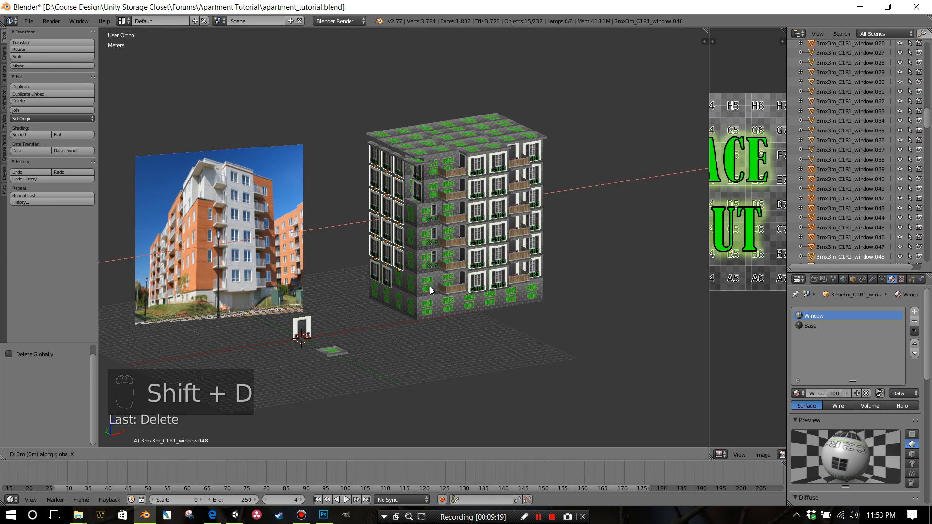
text(18)
key(Return)
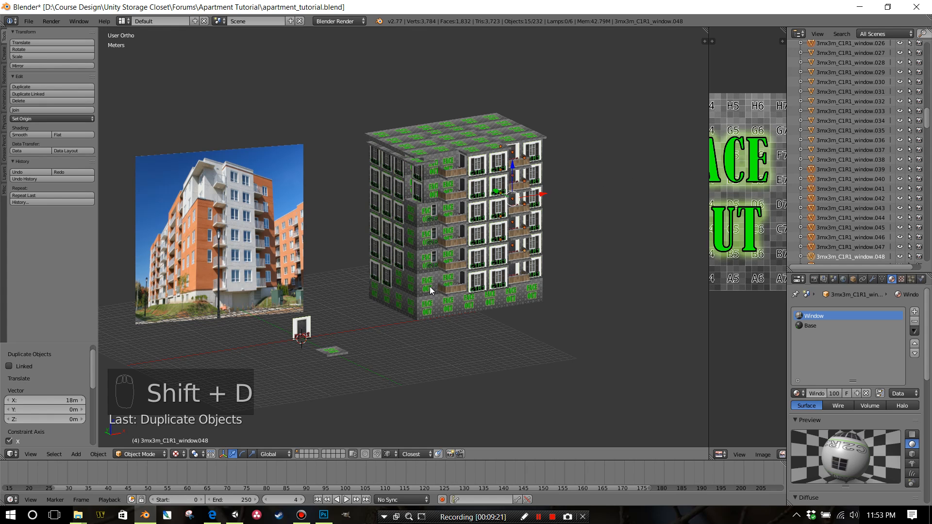
Step: Rotate the fifteen duplicated windows by 180° around the Z axis so they face outward on the opposite side wall
middle_drag(562, 287, 444, 290)
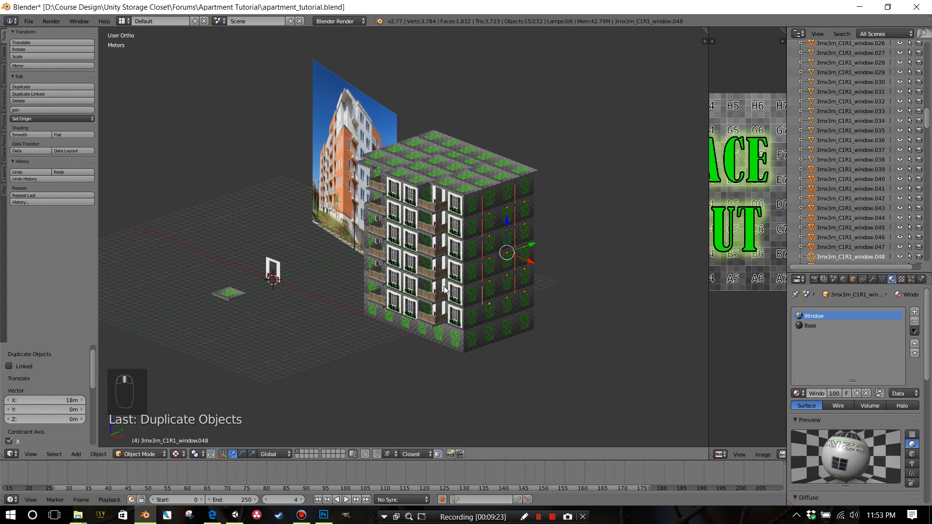
text(rz18)
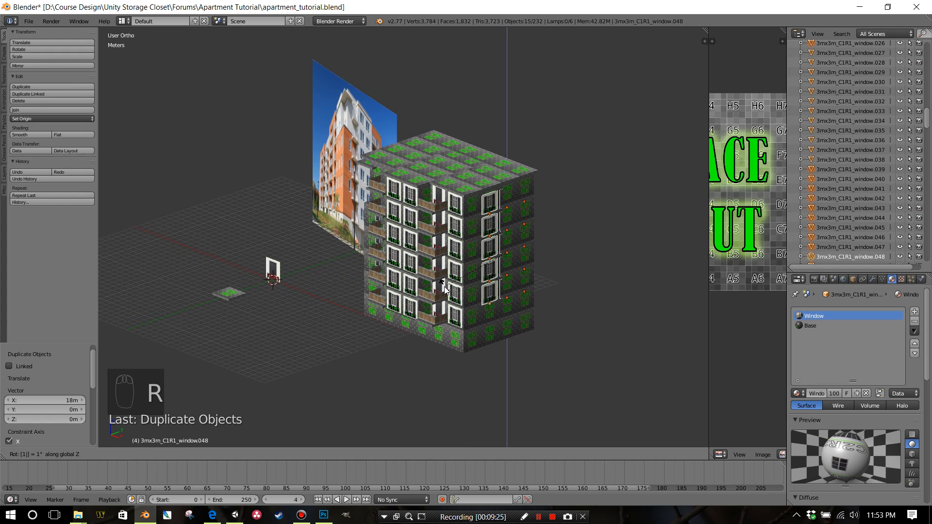
text(0)
key(Return)
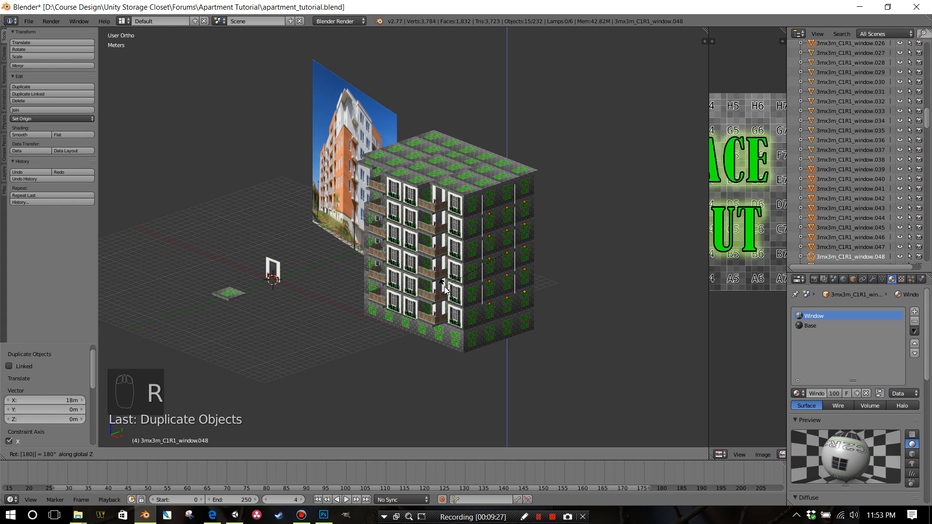
key(g)
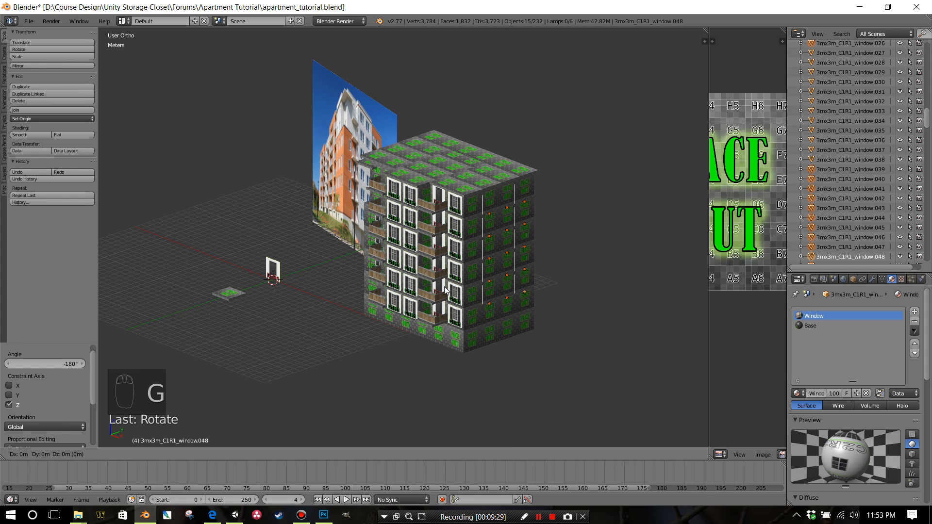
key(x)
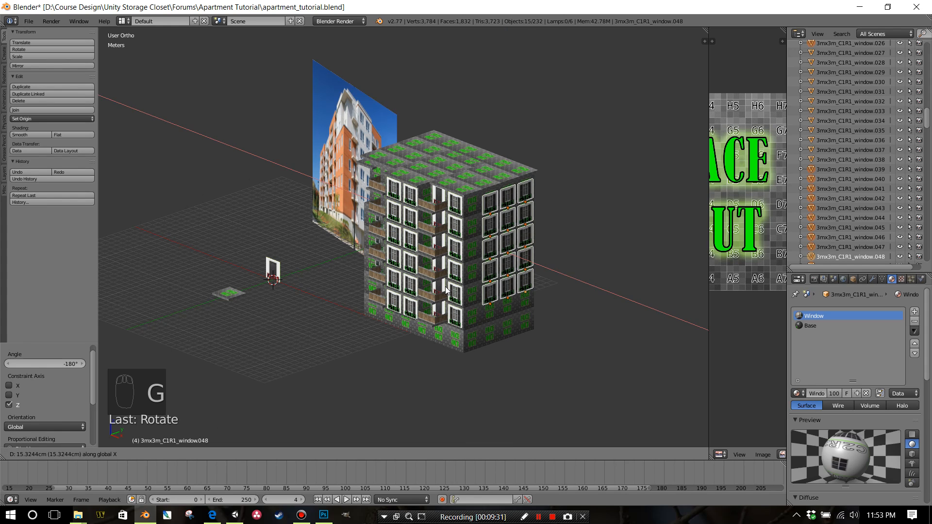
text(3)
key(Return)
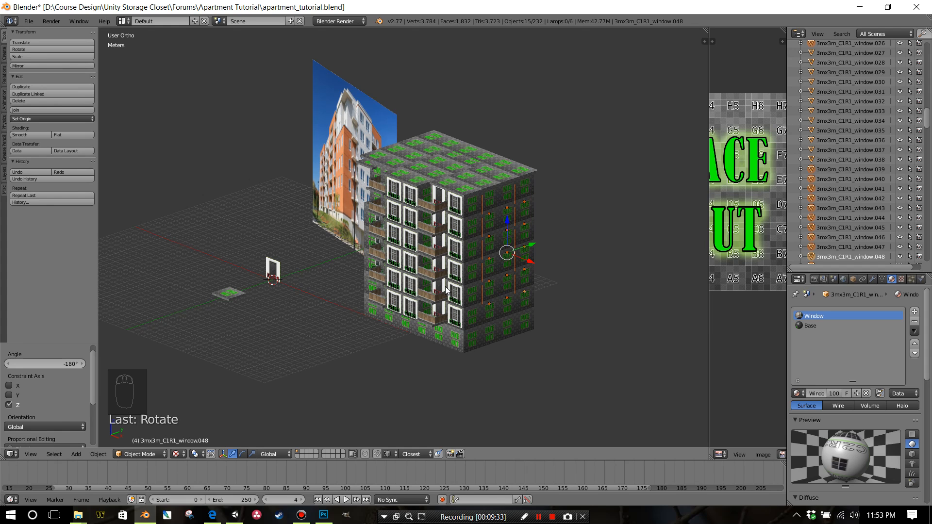
key(KP_3)
scroll(456, 249, up, 4)
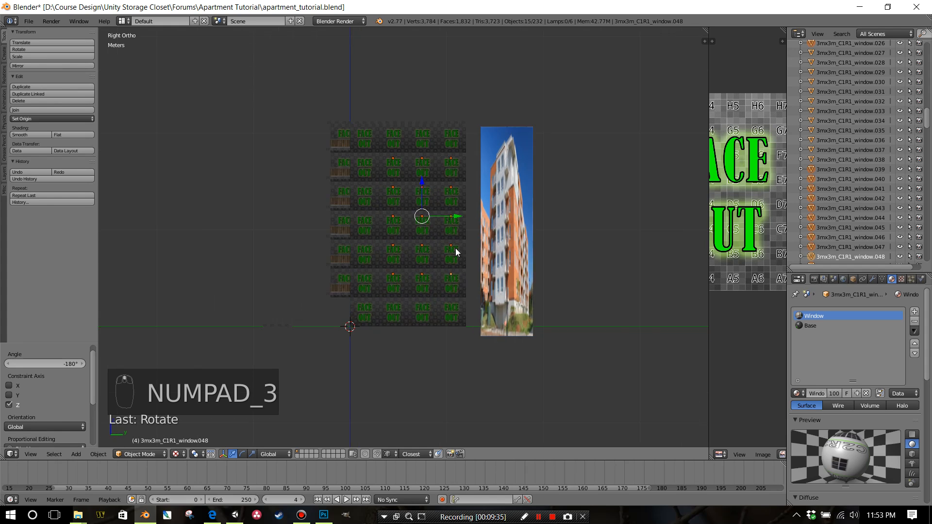
scroll(464, 224, up, 3)
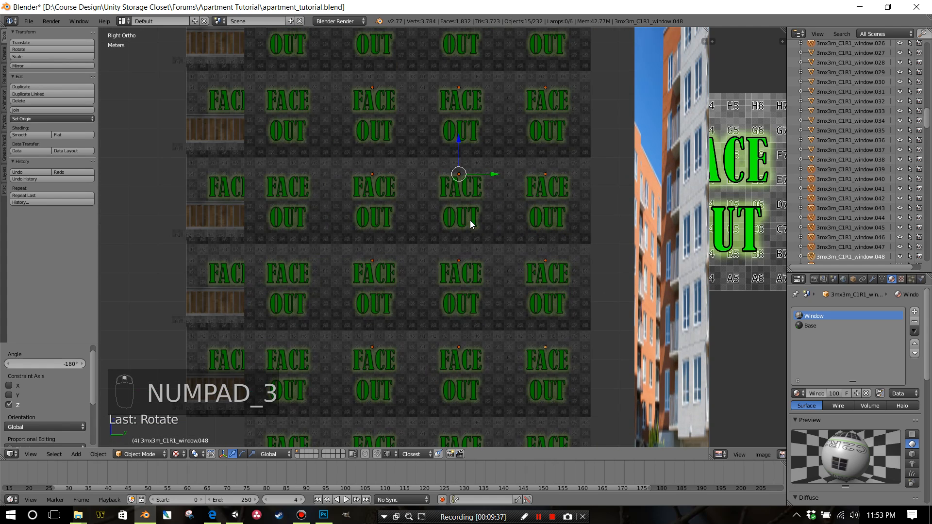
key(g)
key(x)
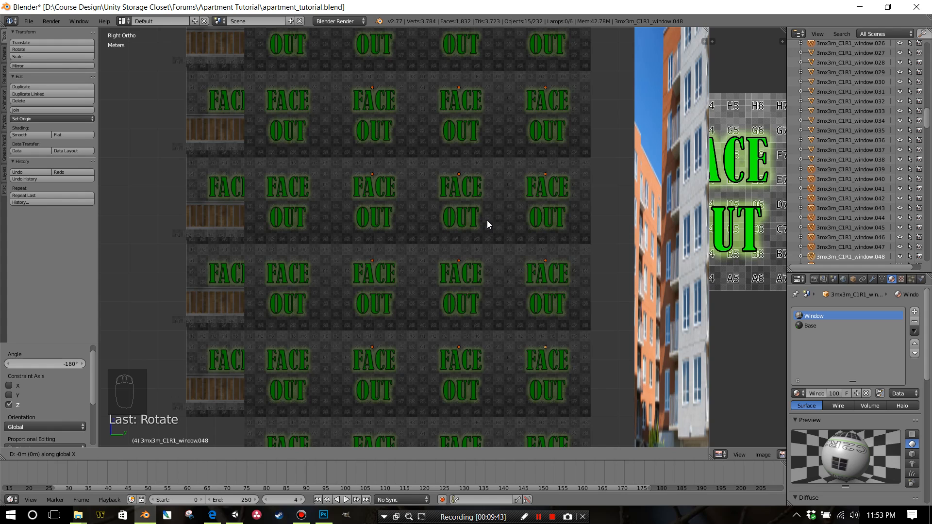
right_click(487, 220)
Step: Move the fifteen duplicated windows out of the side wall about 5.3 cm along the X axis, plus an exact offset of 2 cm
scroll(476, 224, down, 5)
middle_drag(463, 229, 499, 243)
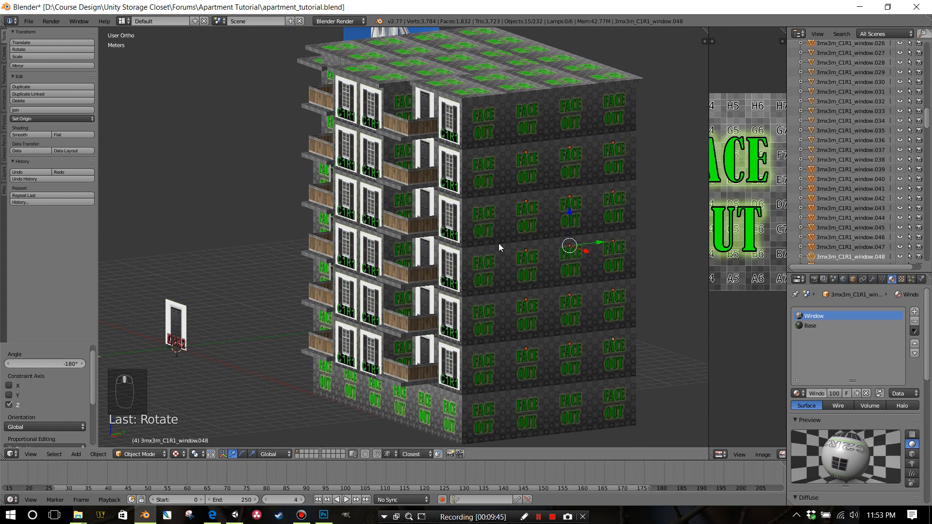
key(g)
key(x)
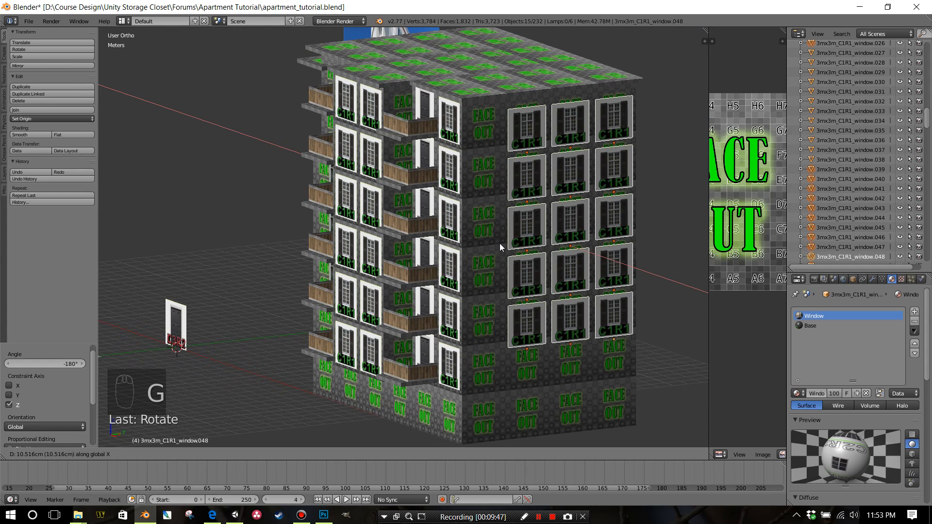
click(500, 243)
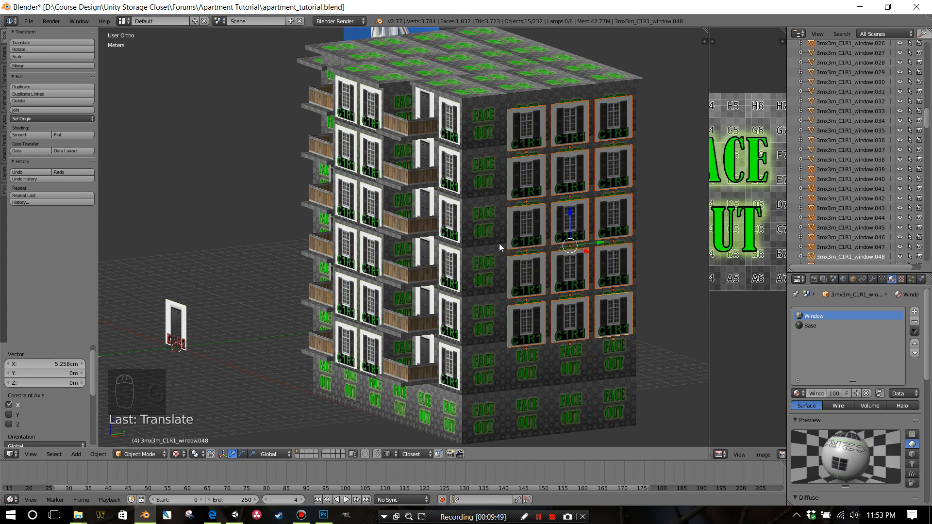
key(g)
key(2)
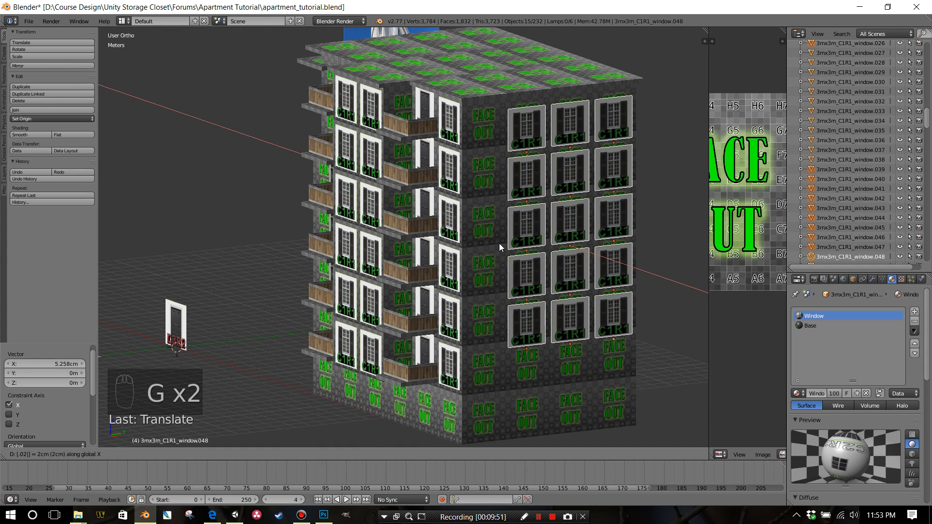
click(499, 243)
Step: Shift the fifteen windows about -1.43 m along the Y axis, toward the balcony front of the side wall
key(KP_3)
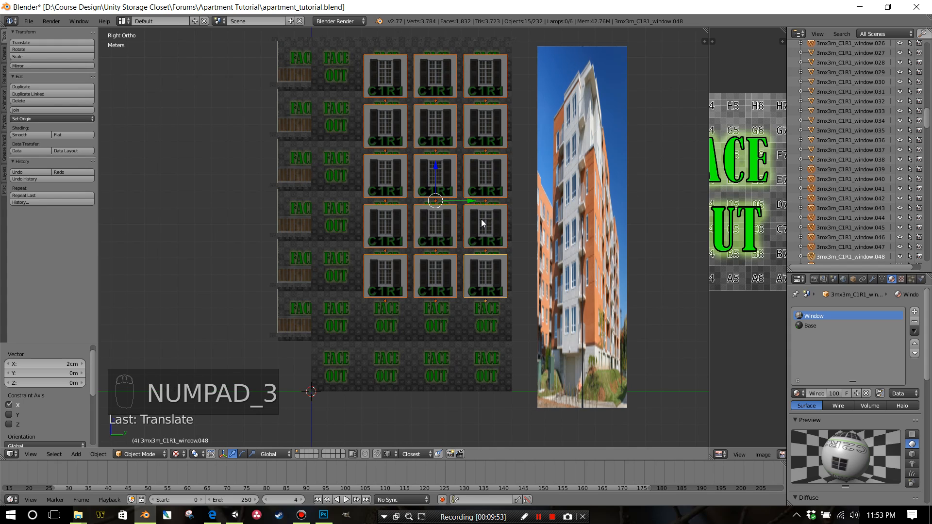
key(g)
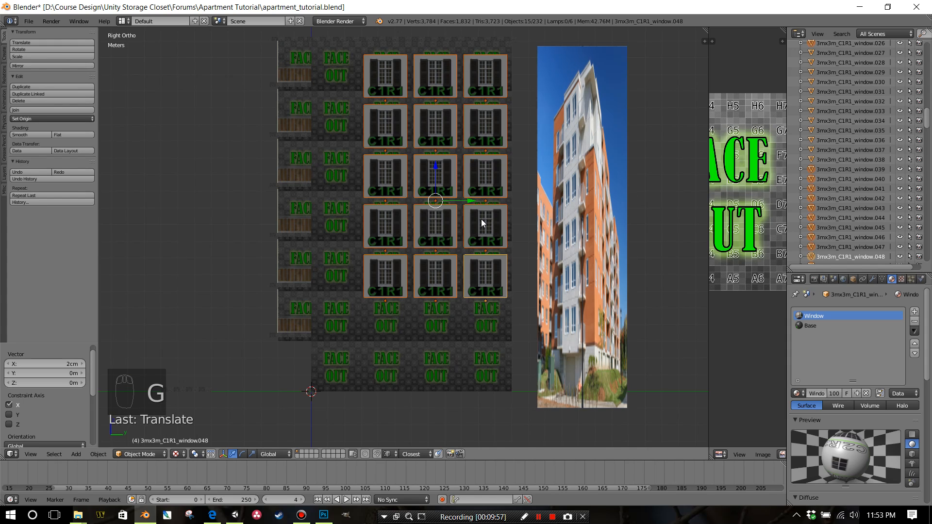
key(Escape)
key(g)
key(y)
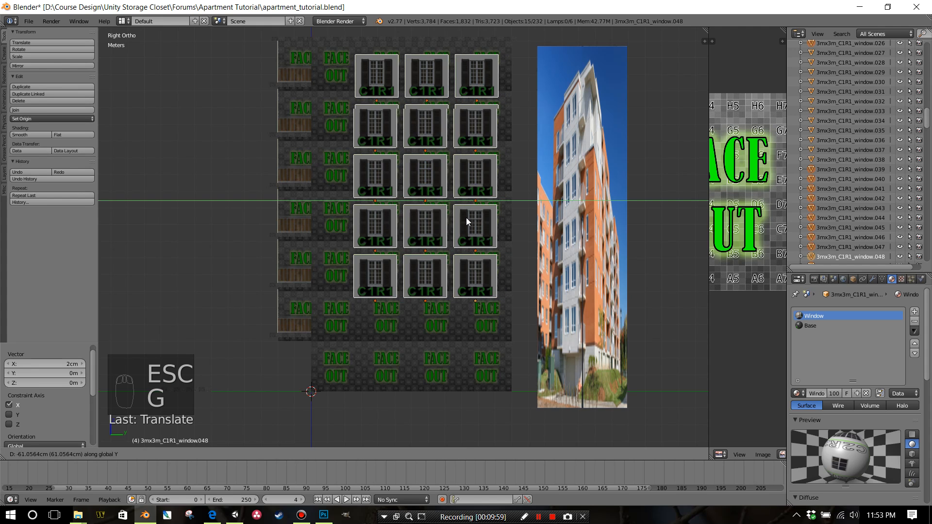
click(459, 217)
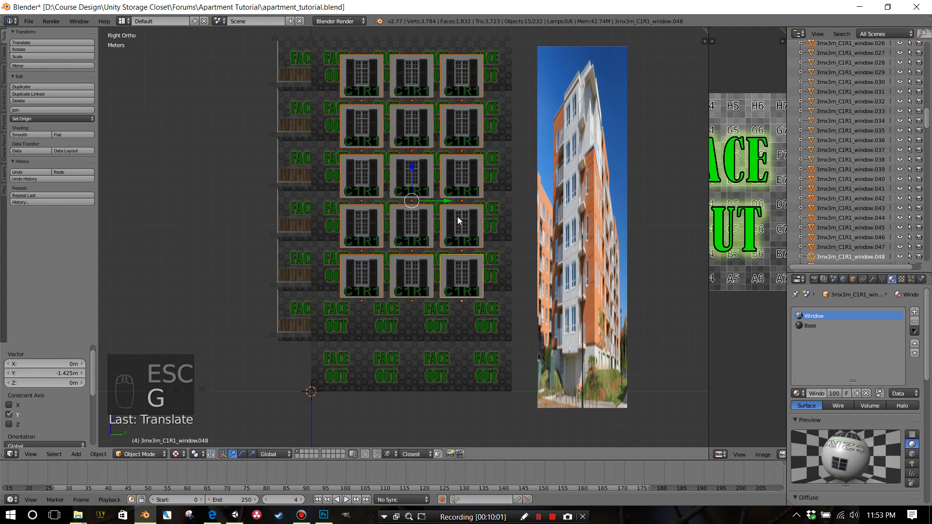
Step: Duplicate the two lowest-row windows farthest from the balcony front -3 m along the Z axis to the floor below
scroll(449, 245, down, 3)
middle_drag(449, 246, 453, 313)
click(443, 320)
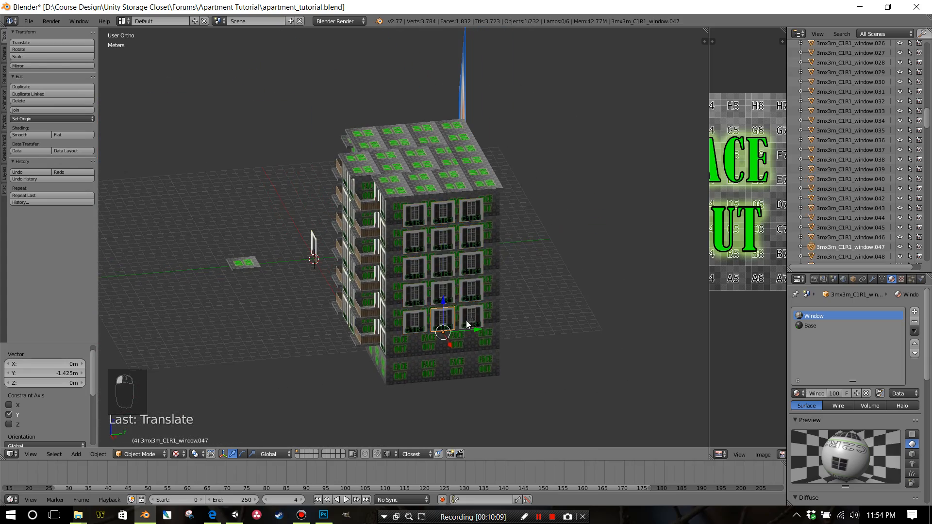
shift+click(475, 319)
key(shift+d)
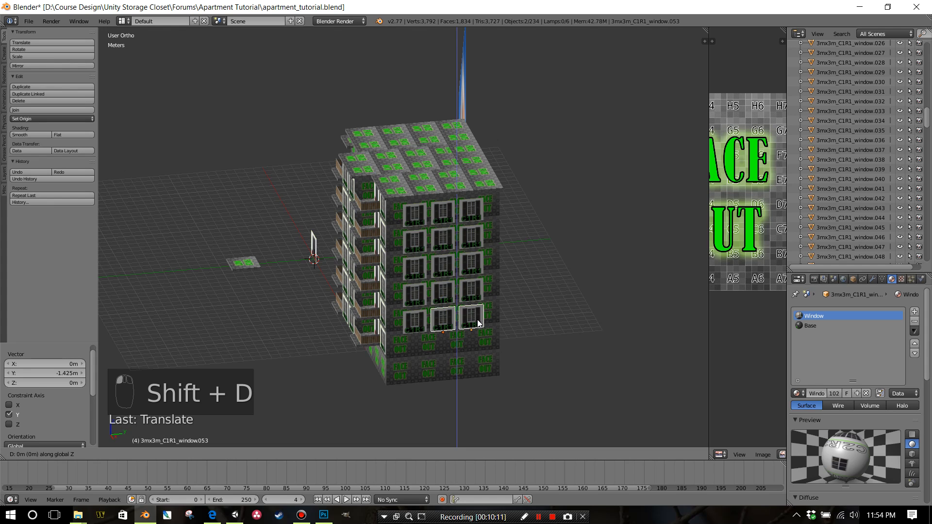
text(-3)
key(Return)
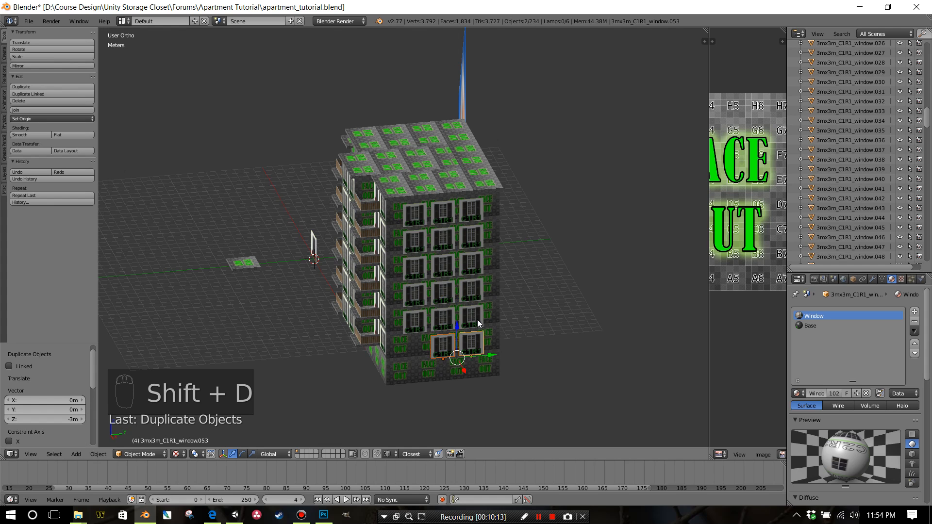
scroll(477, 321, down, 3)
middle_drag(416, 270, 487, 211)
scroll(506, 247, up, 1)
scroll(506, 244, up, 1)
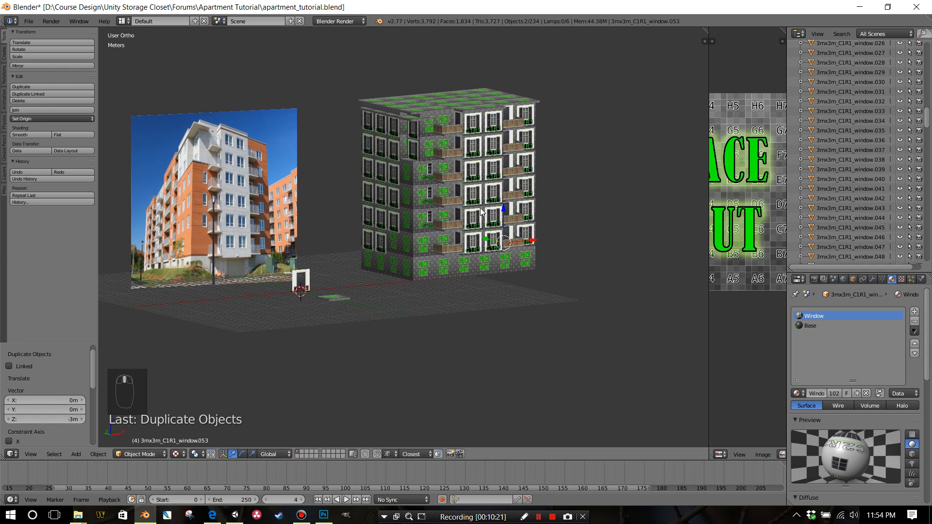
scroll(481, 212, up, 4)
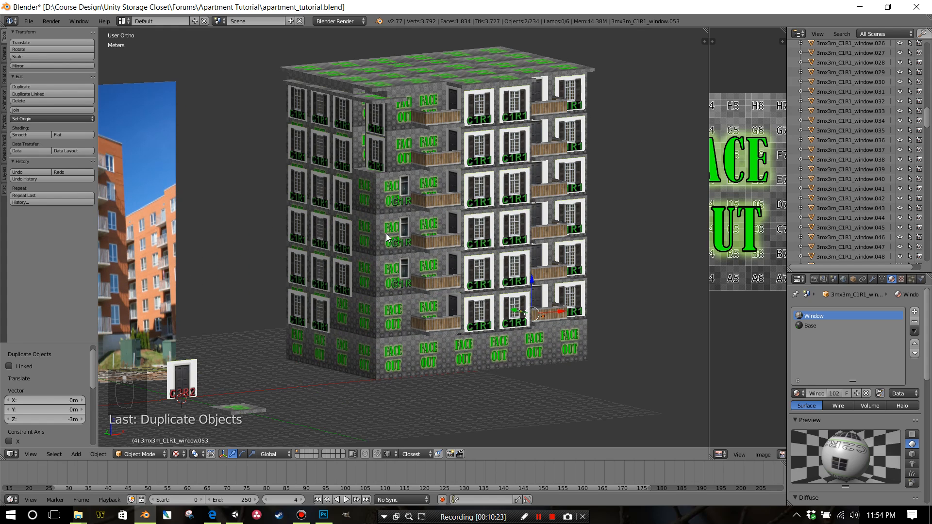
right_click(299, 114)
shift+right_click(322, 109)
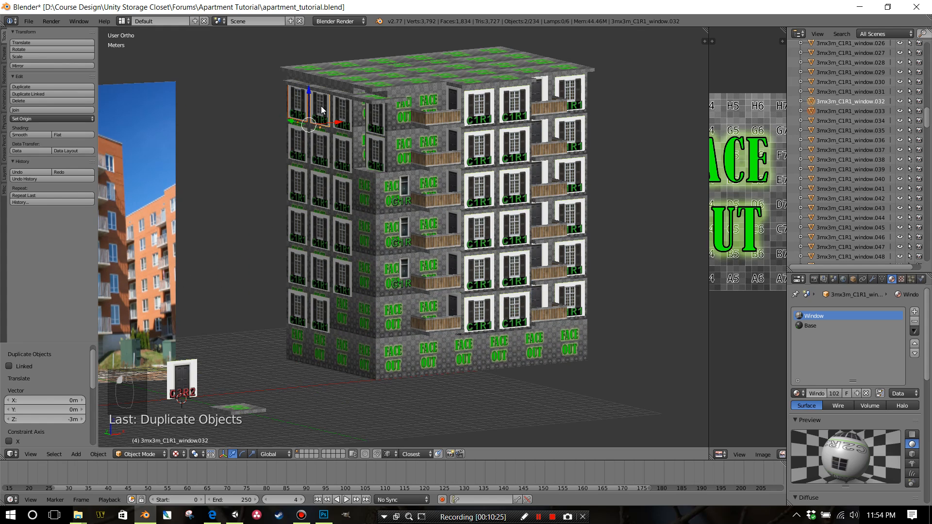
shift+right_click(340, 112)
shift+right_click(380, 127)
shift+right_click(378, 148)
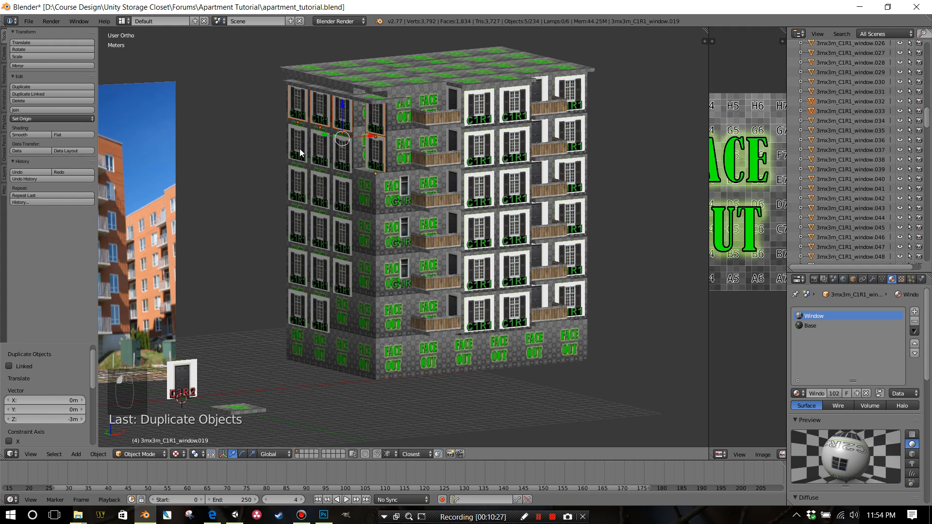
shift+right_click(300, 150)
shift+right_click(321, 146)
shift+right_click(342, 145)
shift+right_click(301, 191)
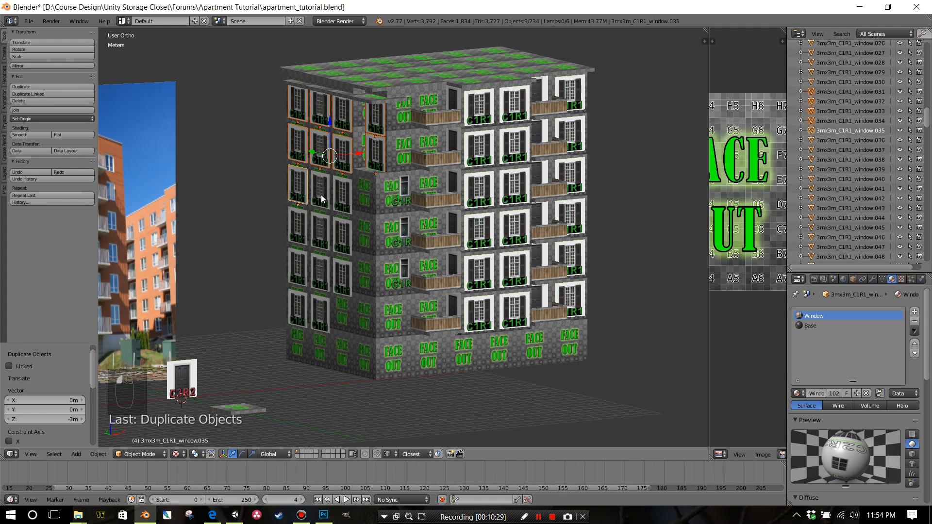
shift+right_click(321, 194)
shift+right_click(343, 192)
shift+right_click(301, 228)
shift+right_click(327, 237)
shift+right_click(348, 238)
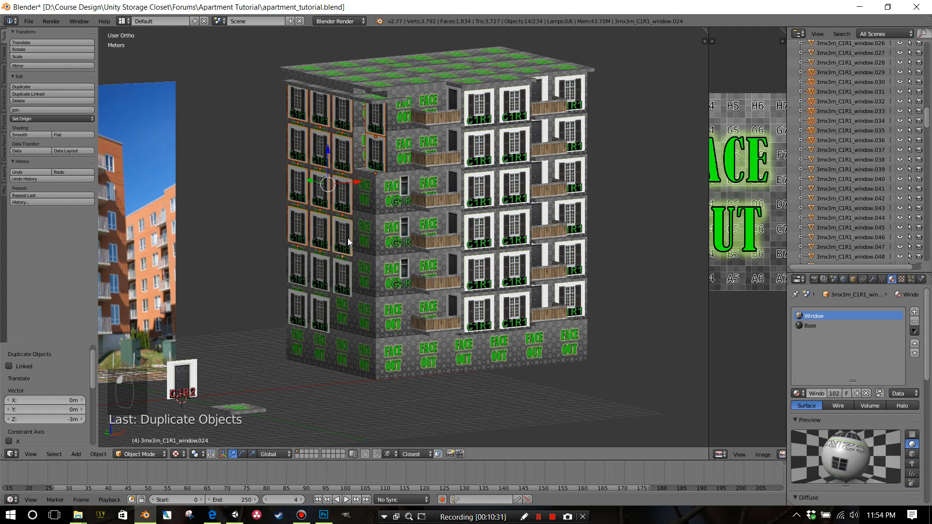
shift+right_click(295, 279)
shift+right_click(321, 279)
shift+right_click(336, 278)
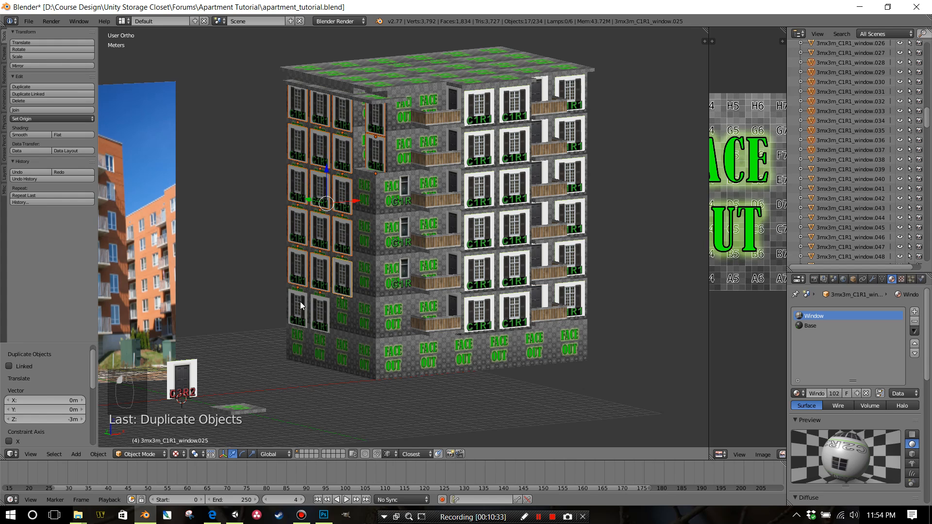
shift+right_click(300, 303)
shift+right_click(320, 310)
shift+right_click(408, 275)
shift+right_click(406, 236)
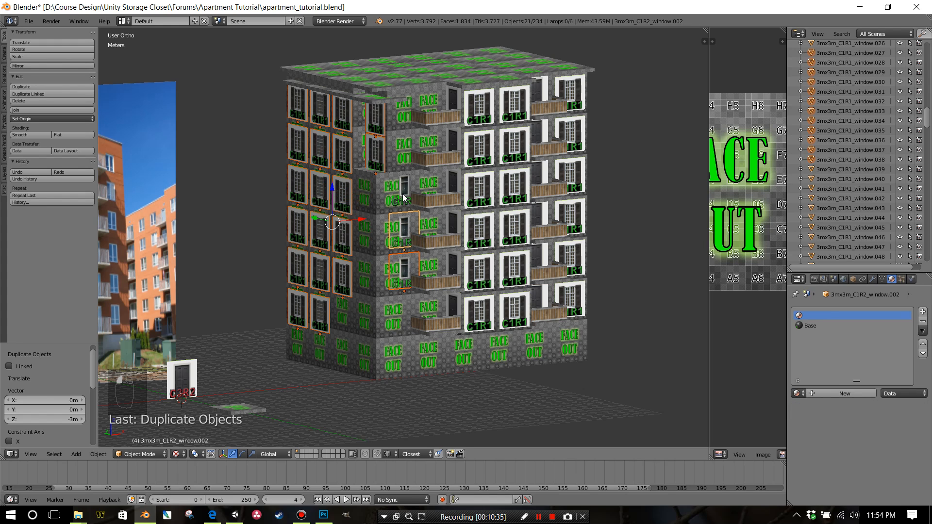
shift+right_click(398, 176)
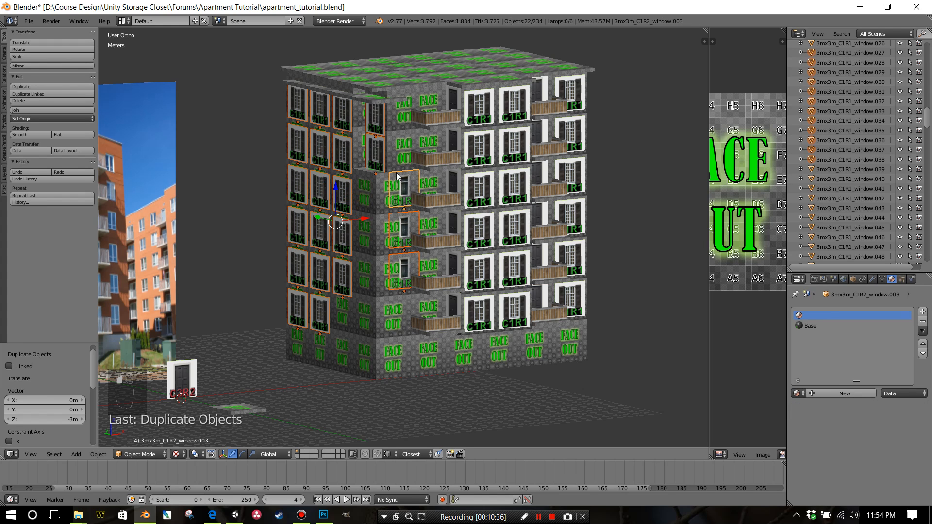
shift+right_click(458, 112)
shift+right_click(454, 160)
shift+right_click(456, 205)
shift+right_click(458, 245)
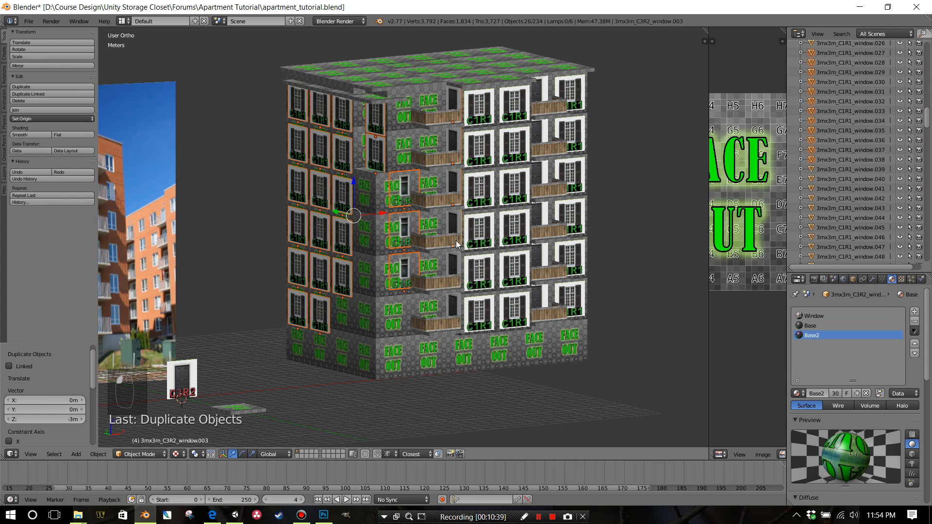
shift+right_click(457, 282)
shift+right_click(455, 305)
shift+right_click(468, 308)
shift+right_click(510, 313)
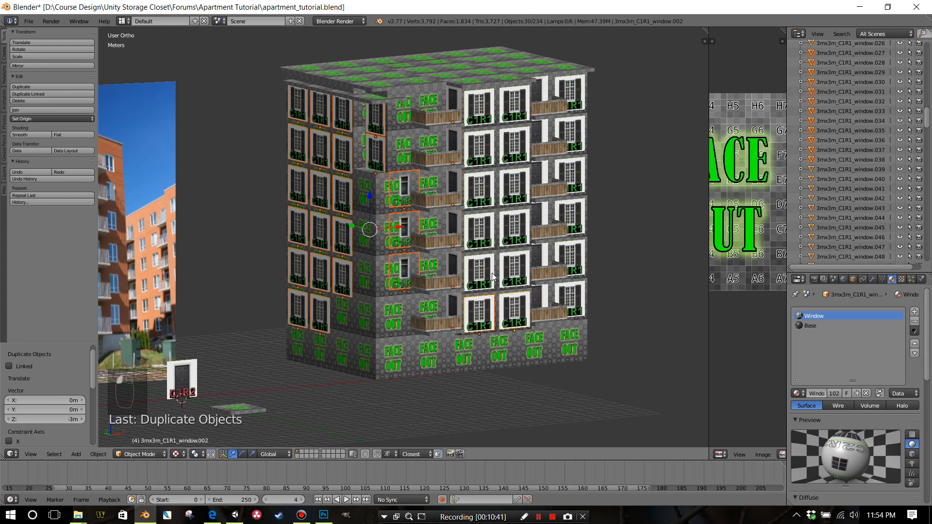
shift+right_click(484, 272)
shift+right_click(512, 270)
shift+right_click(486, 231)
shift+right_click(513, 228)
shift+right_click(510, 190)
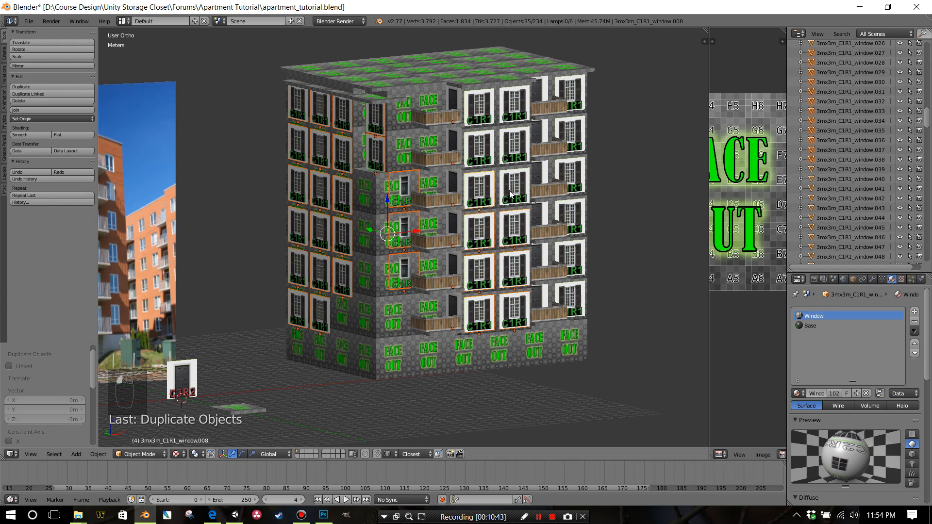
shift+right_click(480, 189)
shift+right_click(480, 147)
shift+right_click(510, 154)
shift+right_click(487, 118)
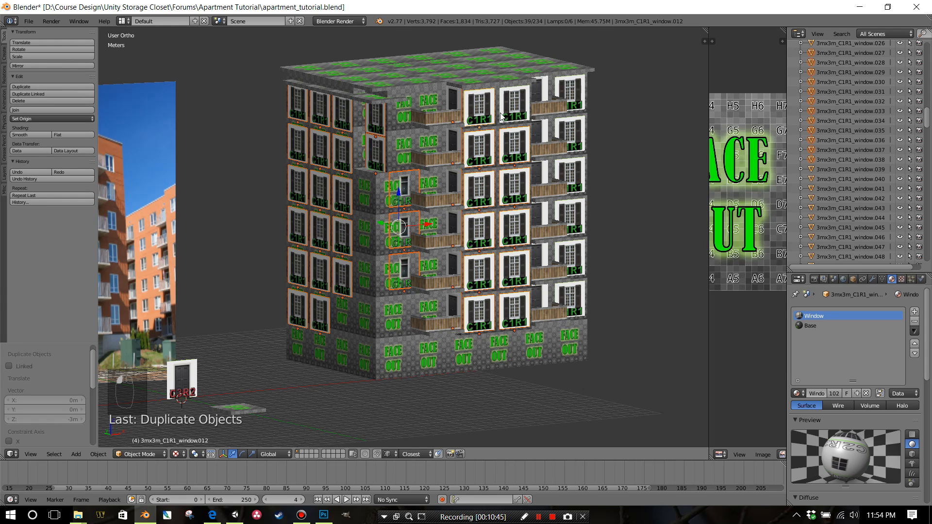
shift+right_click(513, 116)
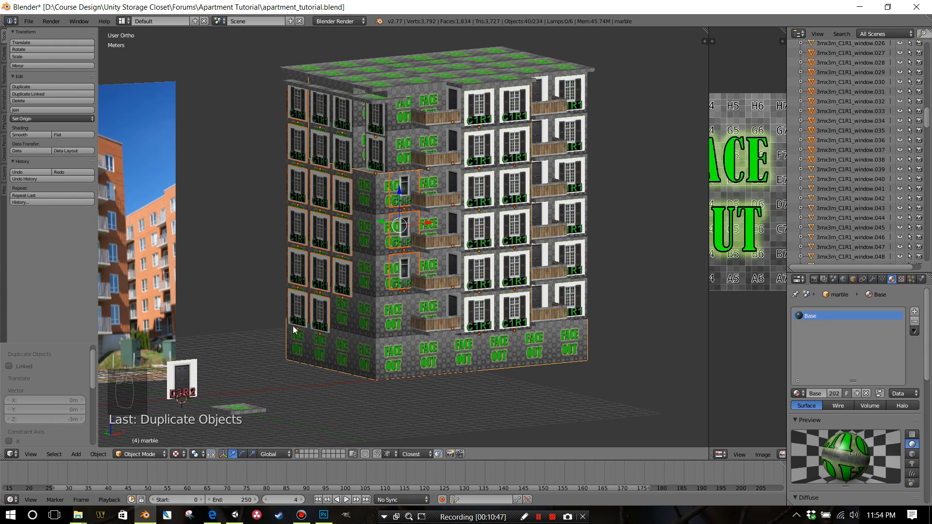
key(Escape)
key(a)
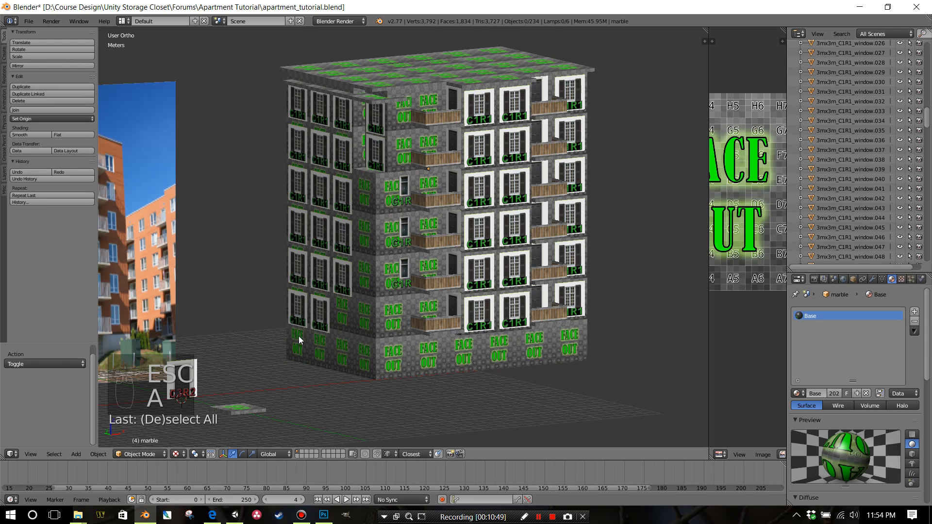
right_click(297, 116)
shift+right_click(299, 146)
shift+right_click(299, 192)
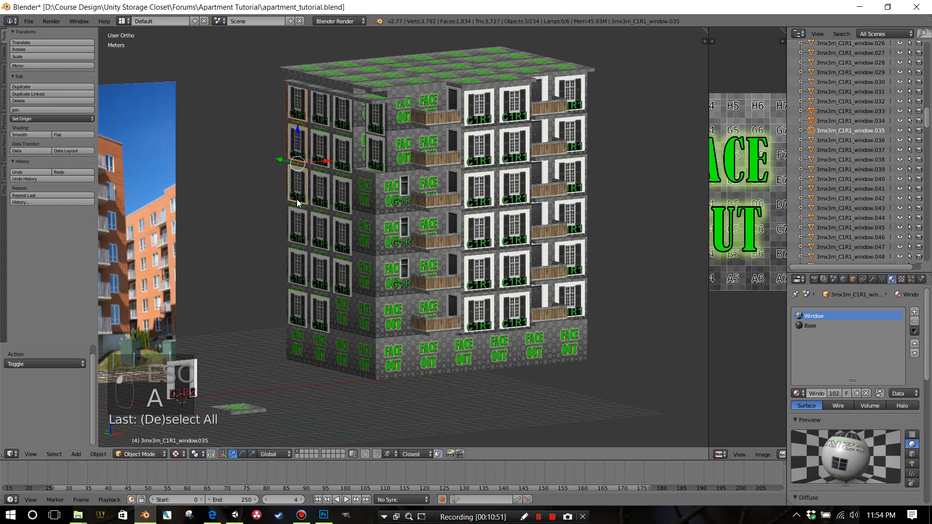
shift+right_click(298, 230)
shift+right_click(299, 275)
shift+right_click(298, 311)
shift+right_click(321, 306)
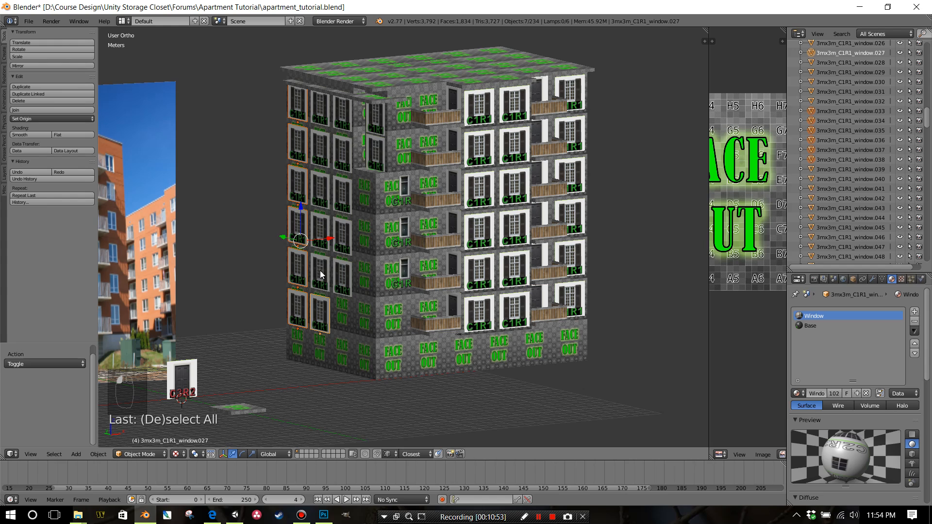
shift+right_click(322, 272)
shift+right_click(324, 220)
shift+right_click(321, 192)
shift+right_click(322, 149)
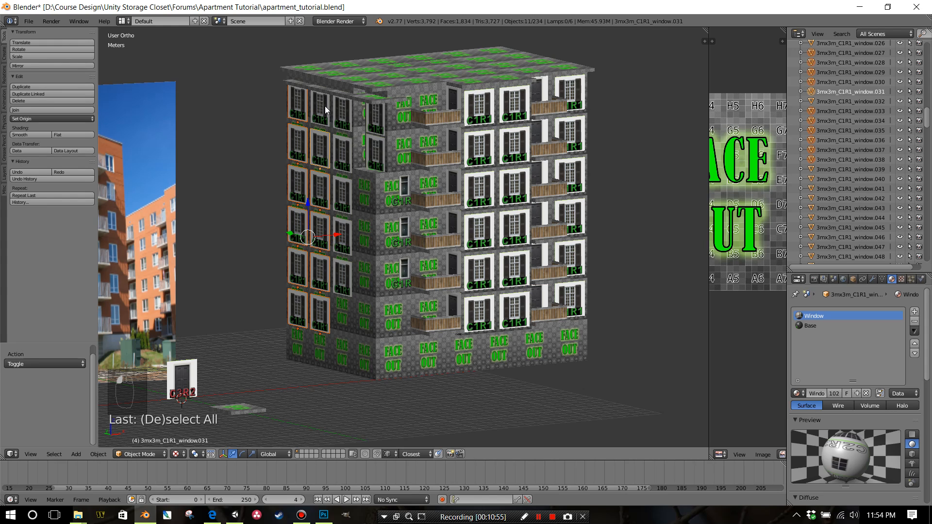
shift+right_click(324, 106)
shift+right_click(338, 110)
shift+right_click(342, 145)
shift+right_click(343, 188)
shift+right_click(341, 229)
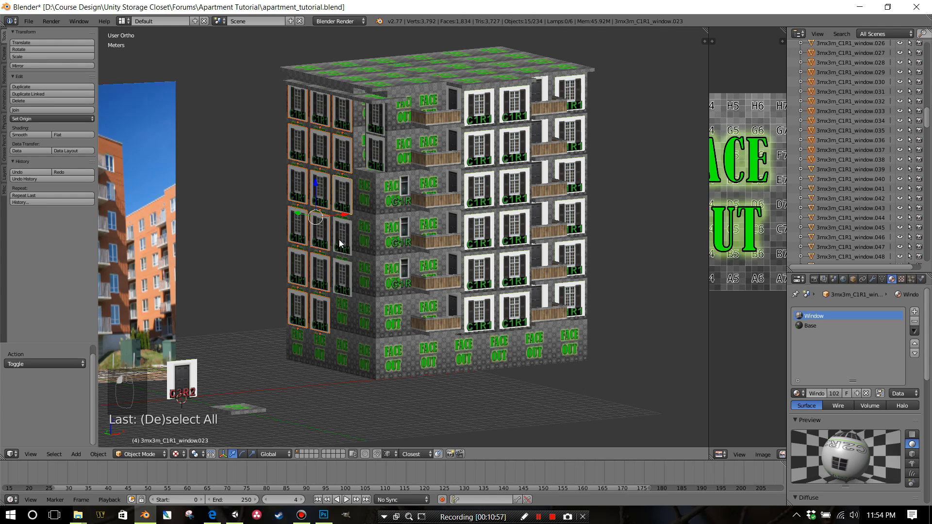
shift+right_click(349, 271)
shift+right_click(377, 154)
shift+right_click(375, 117)
shift+right_click(404, 187)
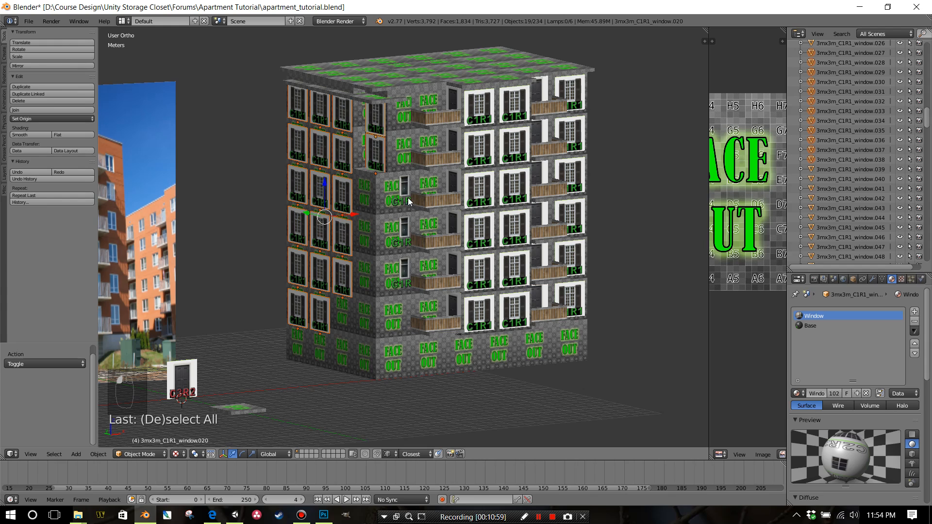
shift+right_click(406, 224)
shift+right_click(405, 265)
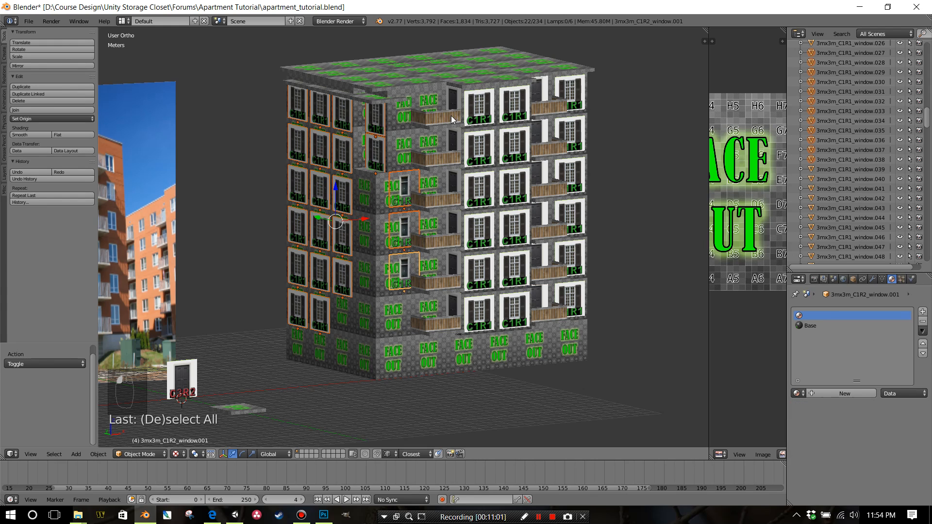
shift+right_click(452, 119)
shift+right_click(455, 155)
shift+right_click(453, 197)
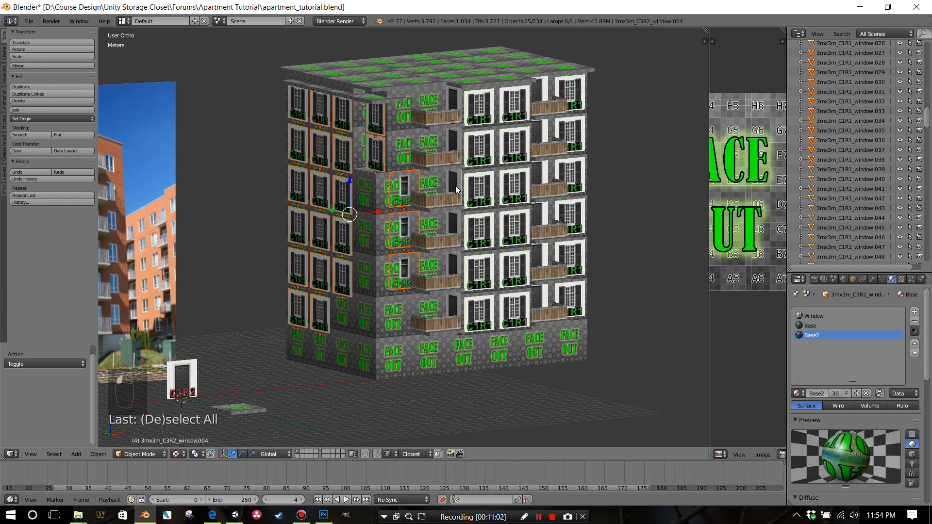
shift+right_click(451, 232)
shift+right_click(453, 270)
shift+right_click(454, 305)
shift+right_click(490, 315)
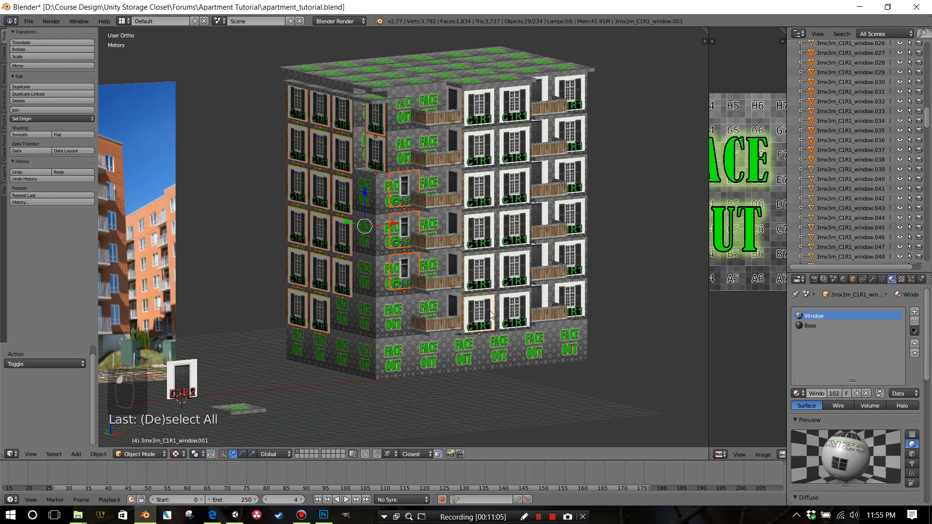
shift+right_click(510, 310)
shift+right_click(493, 277)
shift+right_click(506, 269)
shift+right_click(507, 233)
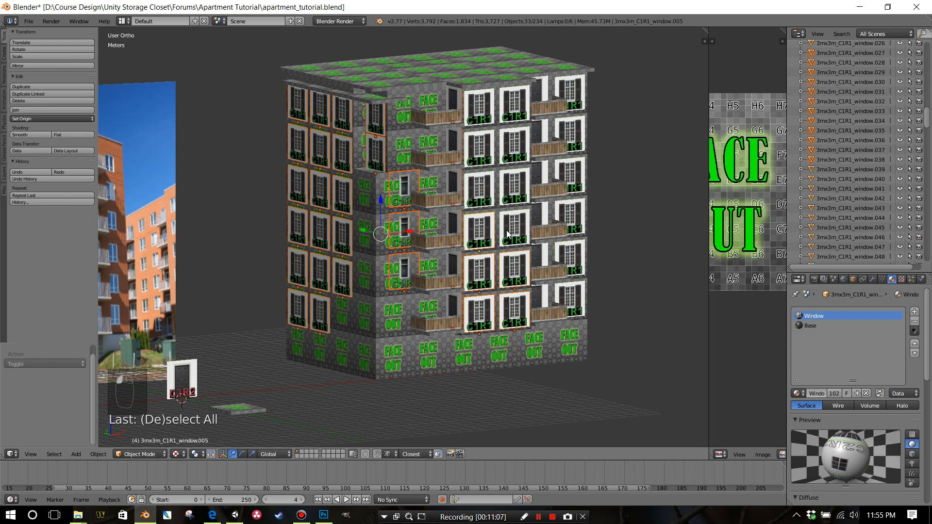
shift+right_click(490, 189)
shift+right_click(517, 189)
shift+right_click(508, 147)
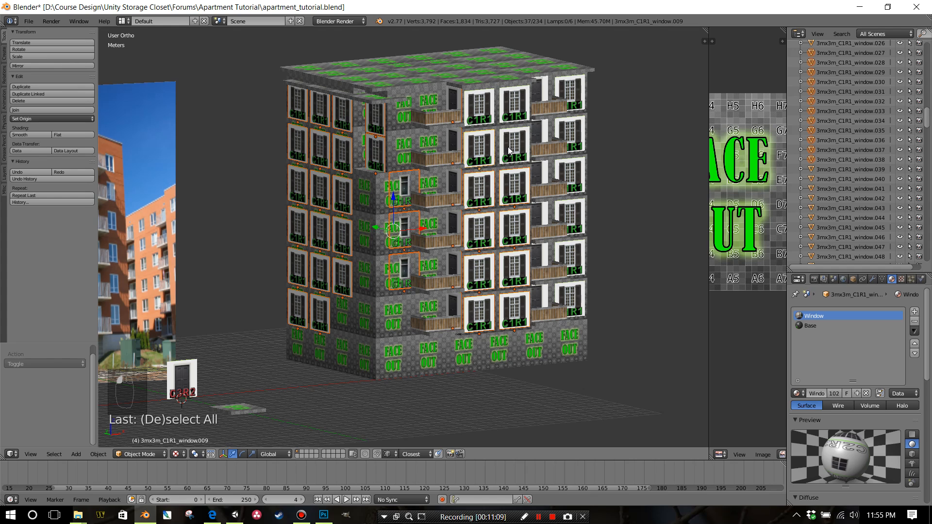
shift+click(507, 146)
shift+click(478, 112)
shift+click(514, 110)
middle_drag(500, 187, 442, 190)
shift+right_click(507, 116)
shift+right_click(507, 160)
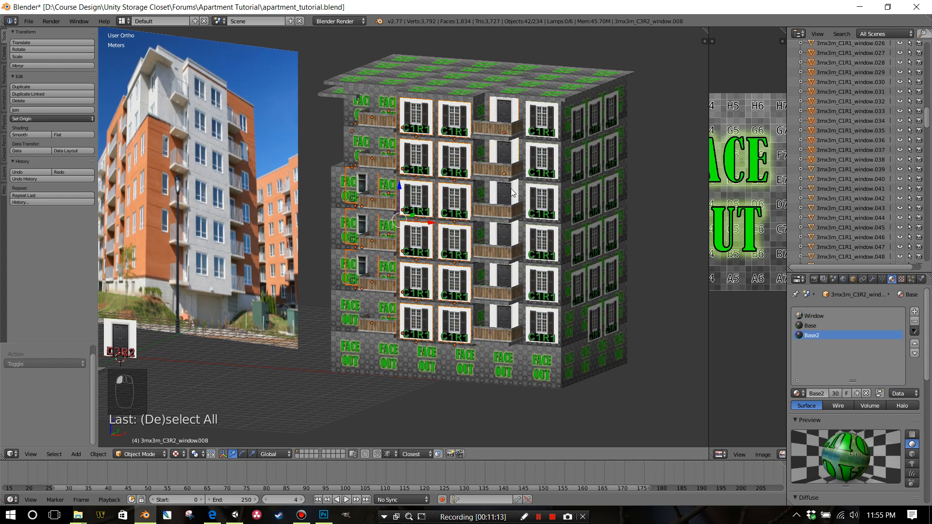
shift+right_click(513, 195)
shift+right_click(505, 239)
shift+right_click(509, 292)
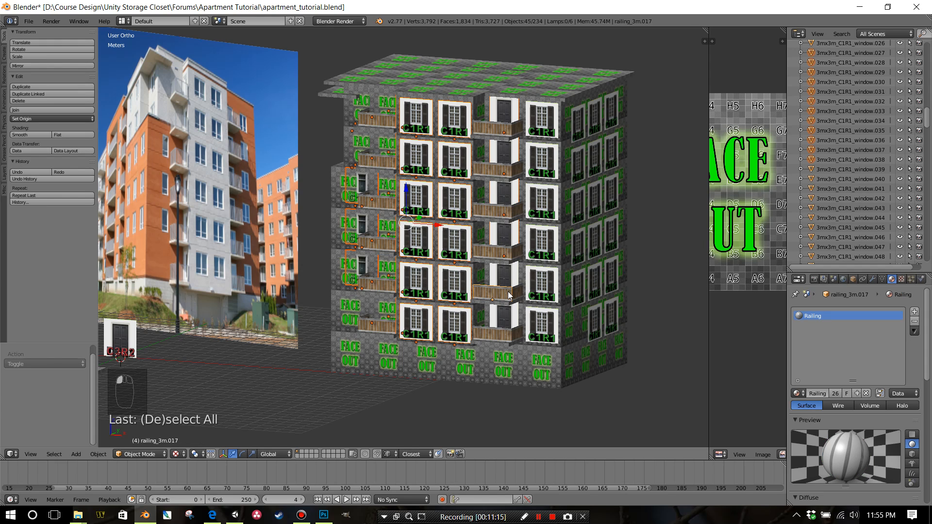
shift+right_click(508, 294)
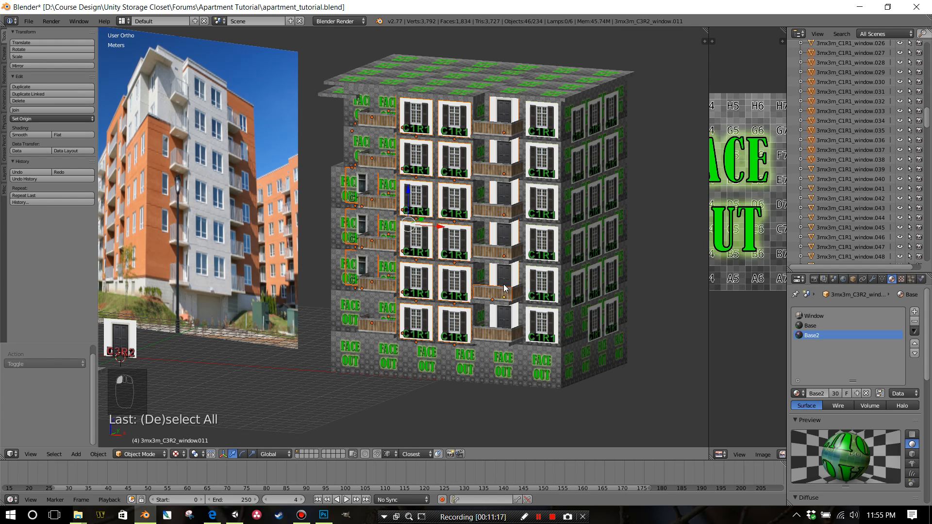
shift+click(503, 294)
shift+click(503, 295)
shift+click(493, 301)
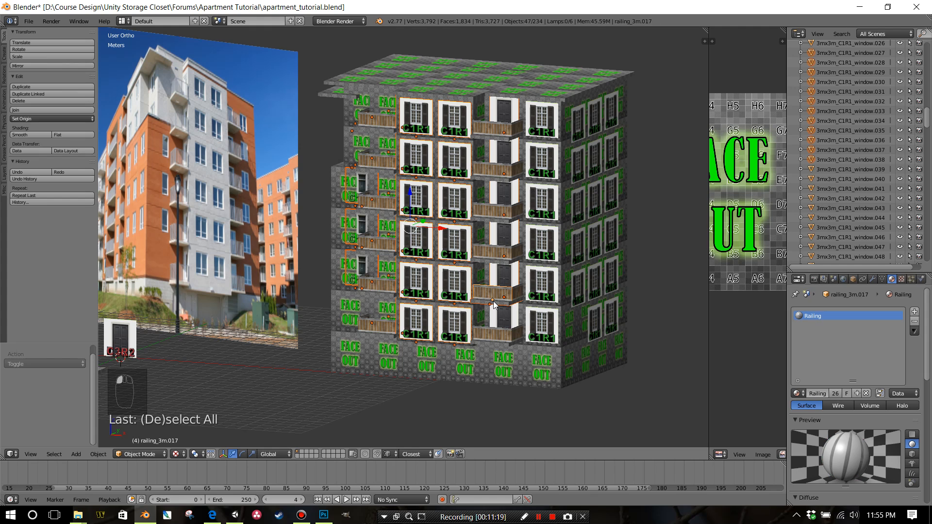
right_click(497, 301)
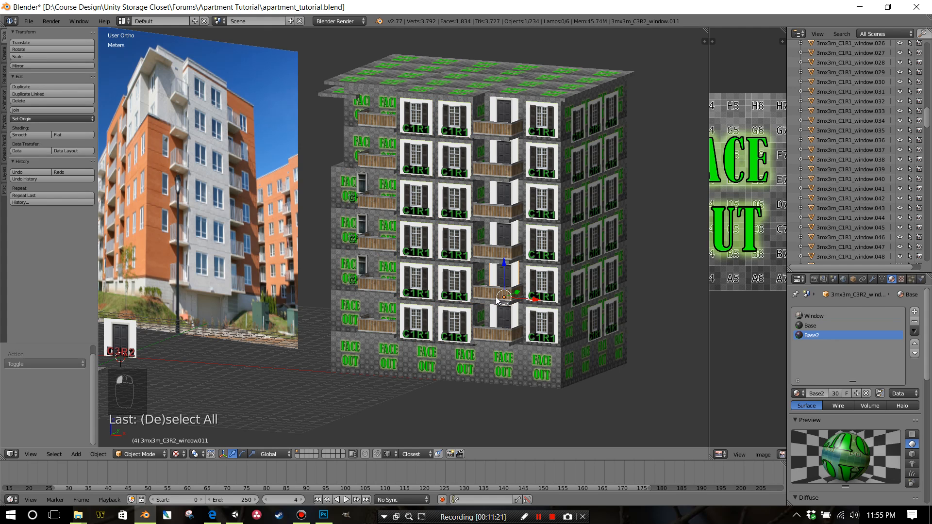
Step: Select the six windows in the side wall's column farthest from the balcony front, starting a fresh selection
middle_drag(465, 301, 429, 265)
right_click(290, 125)
shift+right_click(286, 149)
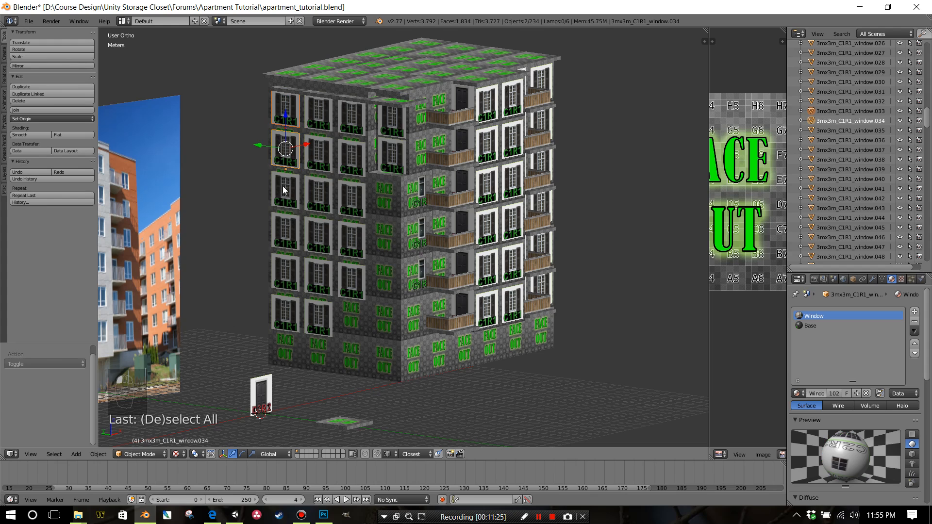
shift+right_click(282, 187)
shift+right_click(291, 232)
shift+right_click(288, 273)
shift+right_click(286, 314)
Step: Add the six windows in the middle column of the same side wall to the selection
shift+right_click(319, 316)
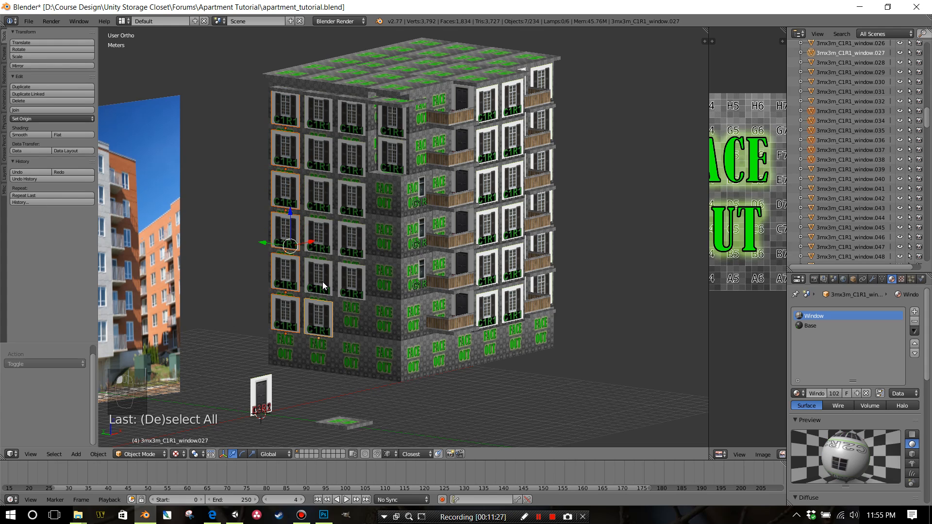
shift+right_click(322, 282)
shift+right_click(323, 239)
shift+right_click(325, 197)
shift+right_click(324, 153)
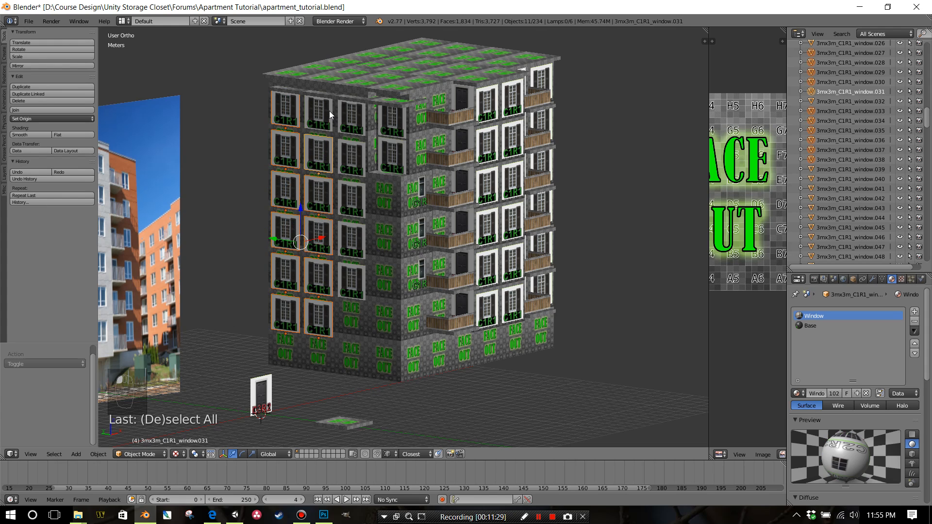
shift+right_click(327, 111)
Step: Add the five windows in this side wall's third column, the one nearest the balcony front, to the selection
shift+right_click(342, 113)
shift+right_click(349, 155)
shift+right_click(351, 197)
shift+right_click(352, 238)
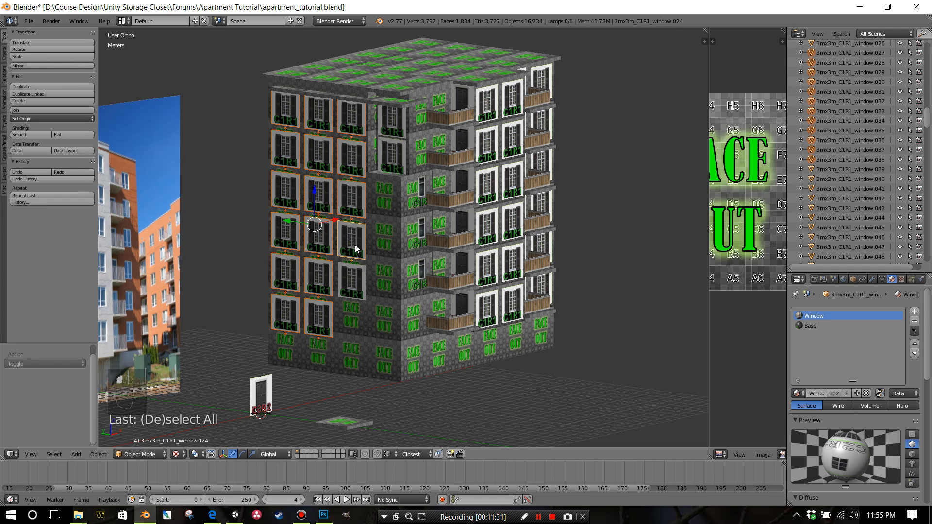
shift+right_click(351, 280)
Step: Add the two upper windows at the building's corner and the three small front-facing windows below them to the selection
shift+right_click(388, 160)
shift+right_click(391, 127)
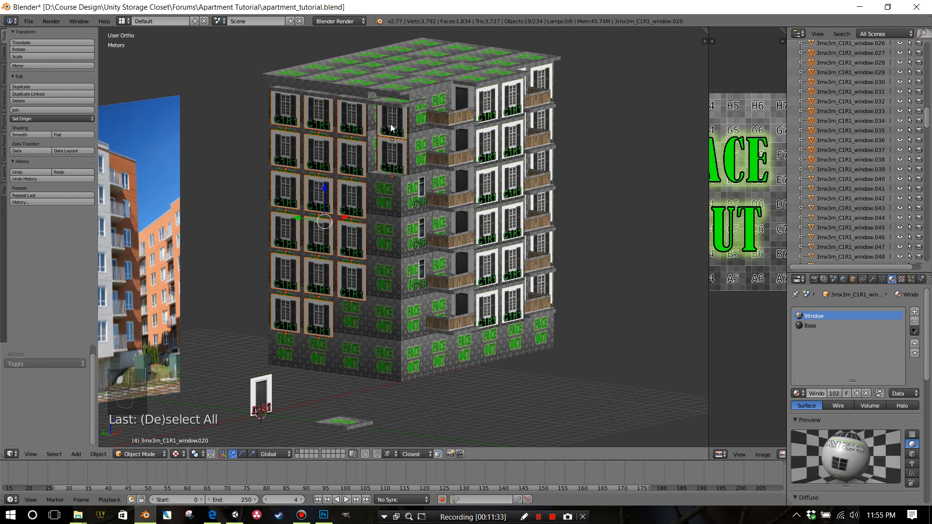
shift+right_click(419, 187)
shift+right_click(420, 234)
shift+right_click(421, 270)
Step: Add the six windows in the first column of the front's central double-window section to the selection
shift+right_click(490, 292)
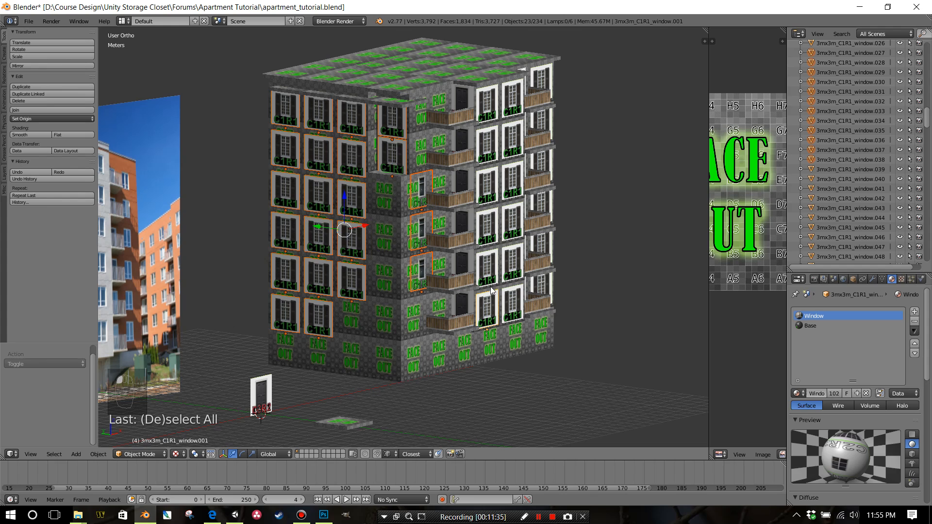
shift+right_click(489, 273)
shift+right_click(488, 227)
shift+right_click(488, 192)
shift+right_click(489, 147)
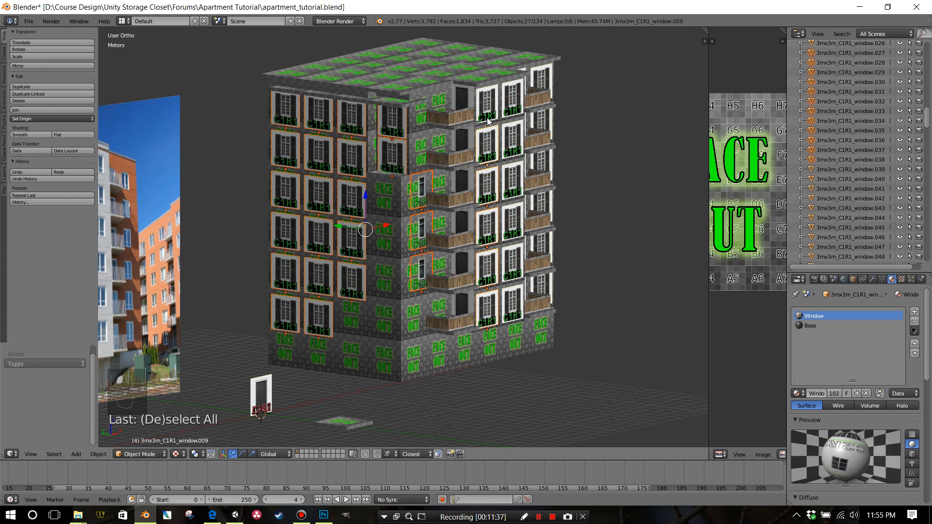
shift+right_click(489, 115)
Step: Add the six windows in the second column of the front's central double-window section to the selection
shift+right_click(512, 107)
shift+right_click(514, 145)
shift+right_click(517, 192)
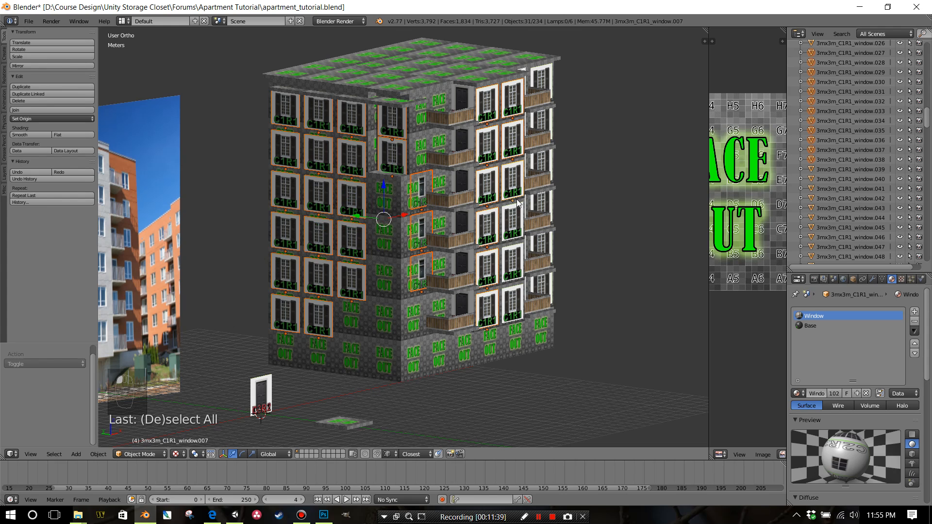
shift+right_click(517, 227)
shift+right_click(517, 265)
shift+right_click(514, 302)
Step: Add the six door pieces behind the railings of the balcony recess beside the double-window section to the selection
middle_drag(533, 278, 427, 287)
shift+right_click(494, 130)
shift+right_click(507, 180)
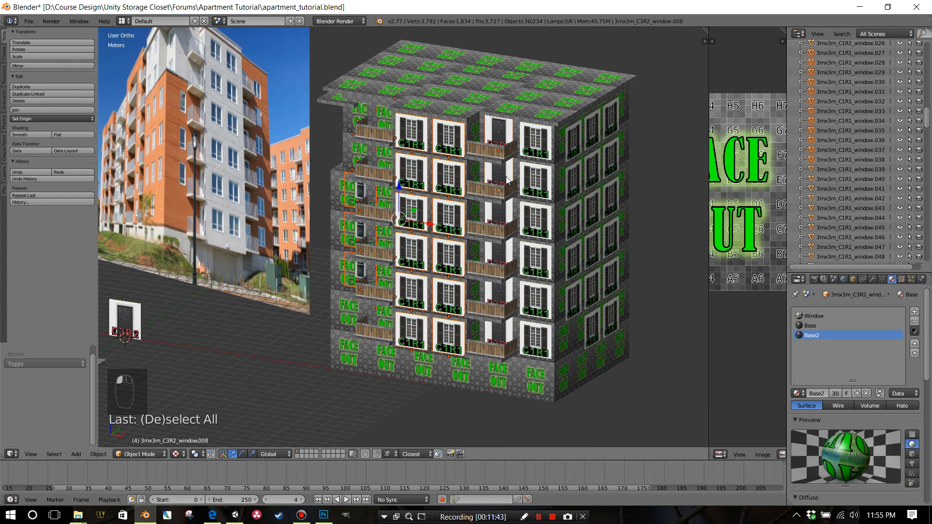
shift+right_click(503, 213)
shift+right_click(507, 264)
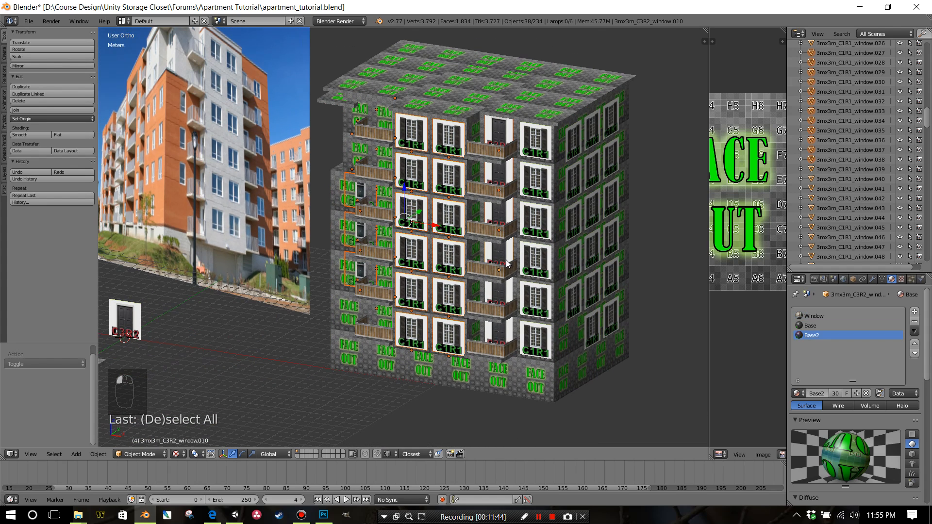
shift+right_click(505, 297)
shift+right_click(501, 332)
Step: Add the six windows in the single front column between the balcony recess and the opposite side wall to the selection
shift+right_click(539, 344)
shift+right_click(541, 306)
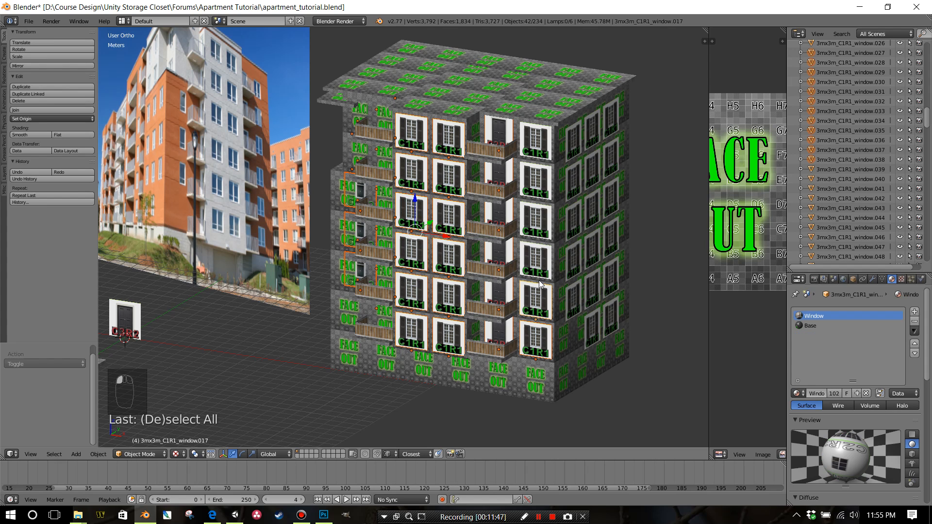
shift+right_click(539, 267)
shift+right_click(539, 226)
shift+right_click(539, 187)
shift+right_click(538, 144)
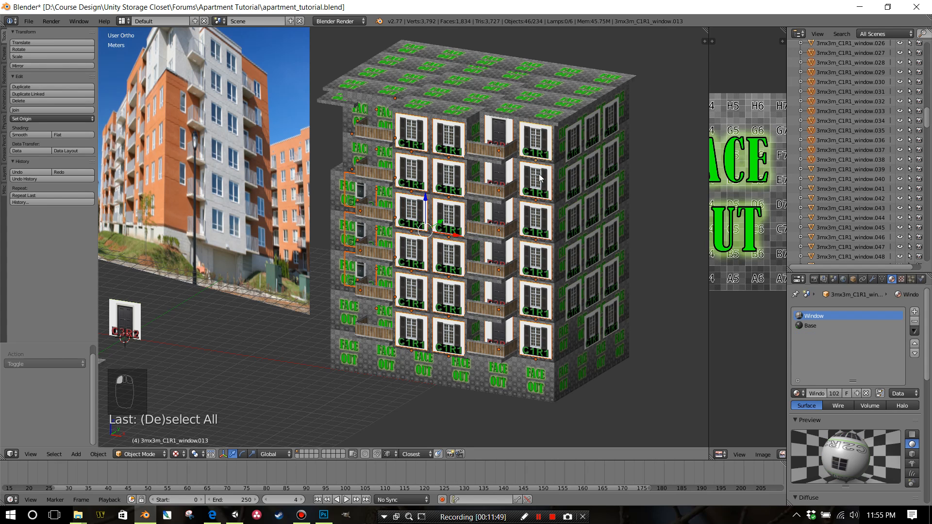
Step: Add the six windows in the top two rows of the opposite side wall to the selection
middle_drag(559, 221, 520, 163)
shift+right_click(515, 158)
shift+right_click(551, 155)
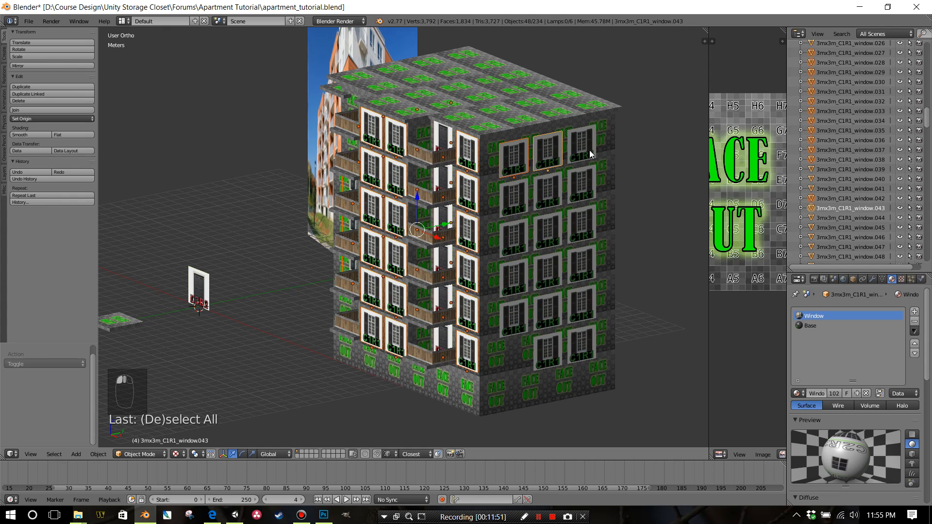
shift+right_click(585, 152)
shift+right_click(539, 190)
shift+right_click(517, 193)
shift+right_click(580, 185)
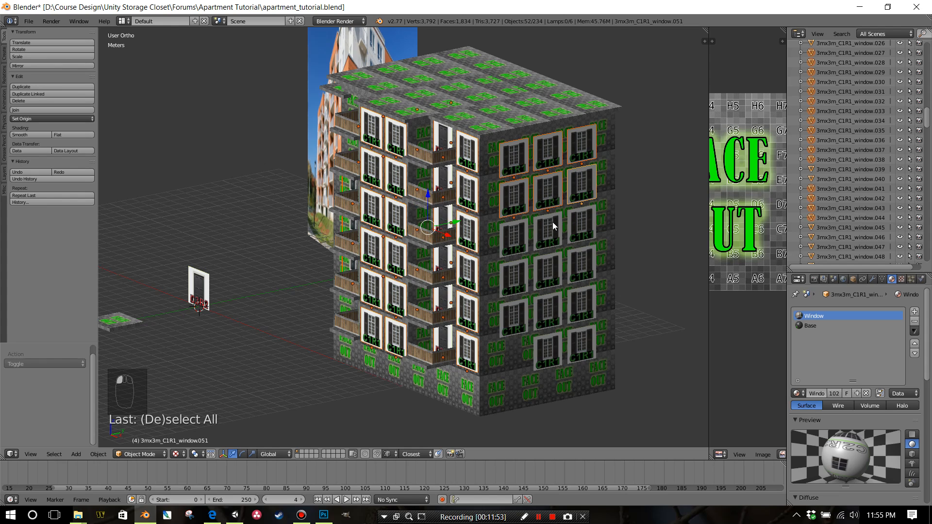
Step: Add the six windows in the third and fourth rows from the top of the opposite side wall to the selection
shift+right_click(521, 241)
shift+right_click(549, 235)
shift+right_click(582, 239)
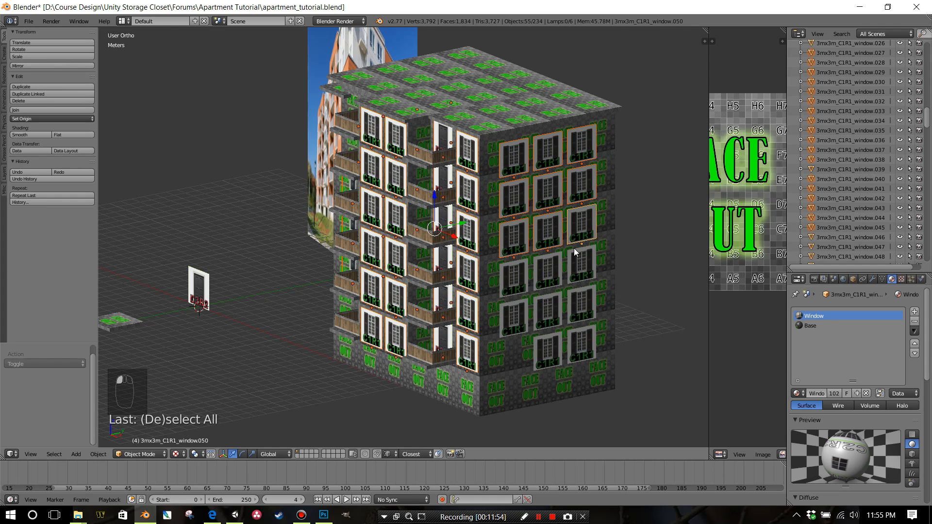
shift+right_click(523, 281)
shift+right_click(547, 275)
shift+right_click(585, 275)
Step: Add the remaining five windows in the lowest two rows of the opposite side wall to the selection
shift+right_click(519, 317)
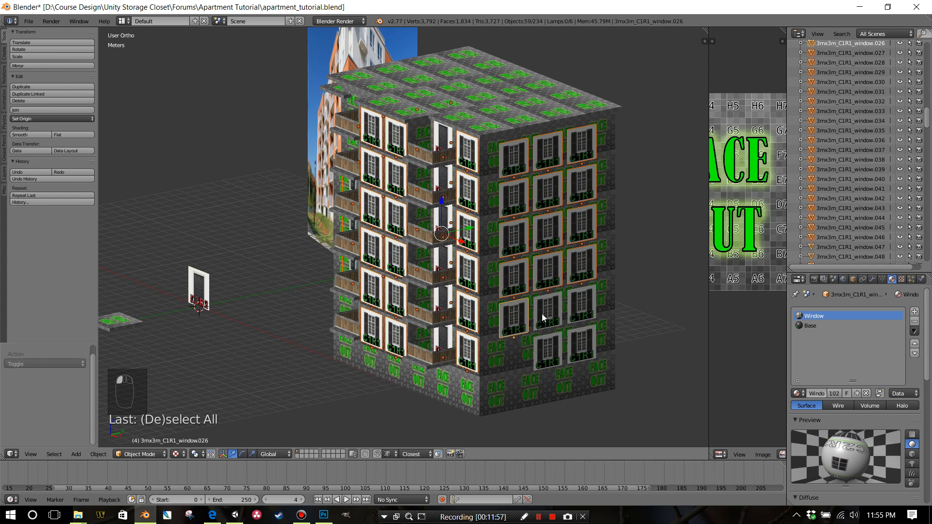
shift+right_click(546, 316)
shift+right_click(587, 314)
shift+right_click(552, 352)
shift+right_click(582, 356)
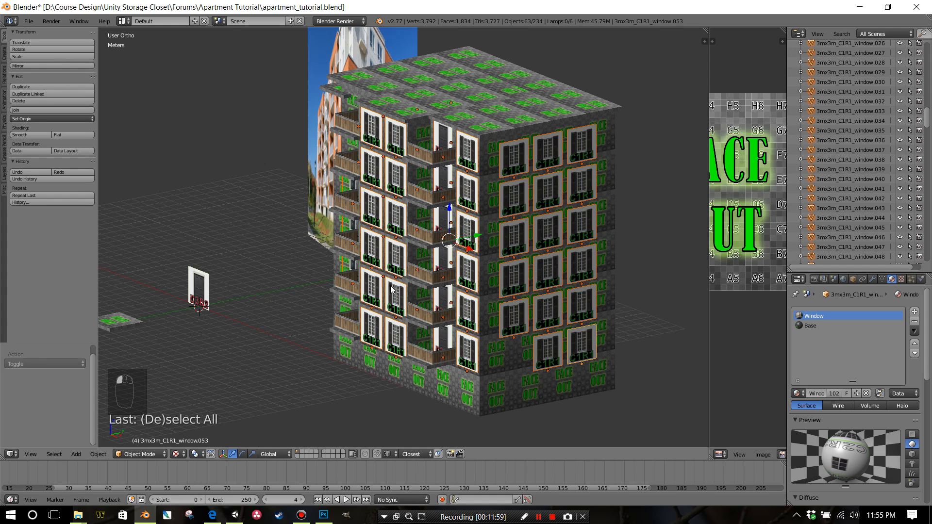
Step: Join all the selected window and door pieces into a single object
middle_drag(392, 289, 438, 277)
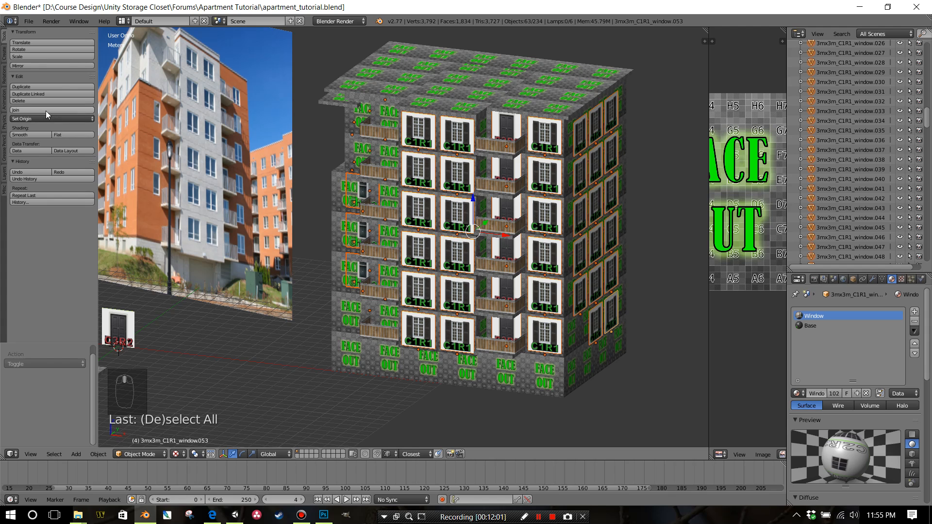
click(46, 110)
scroll(844, 188, down, 5)
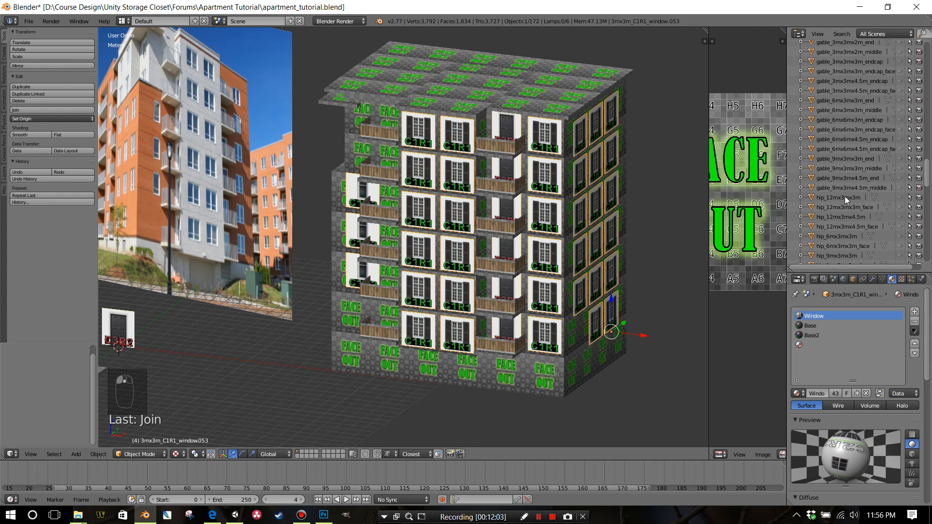
scroll(845, 196, down, 10)
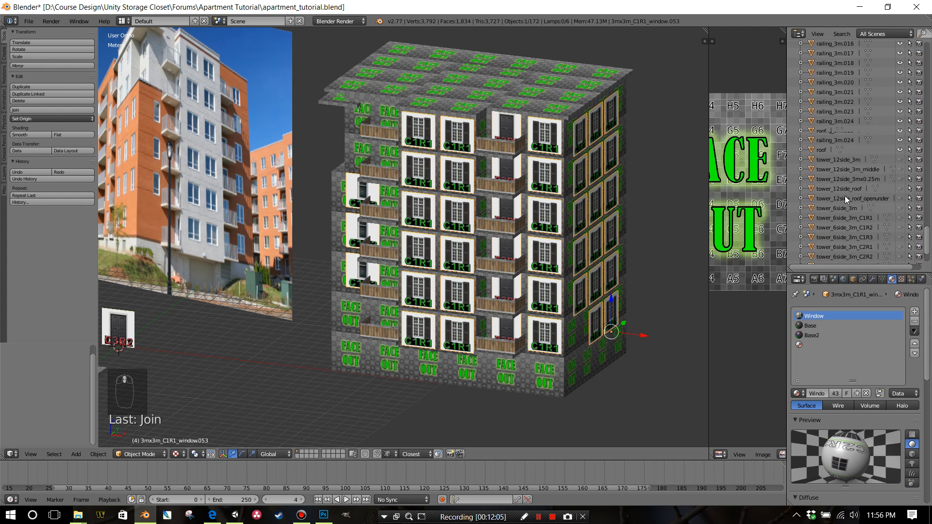
Step: Rename the joined window and door object as windows
scroll(836, 183, up, 15)
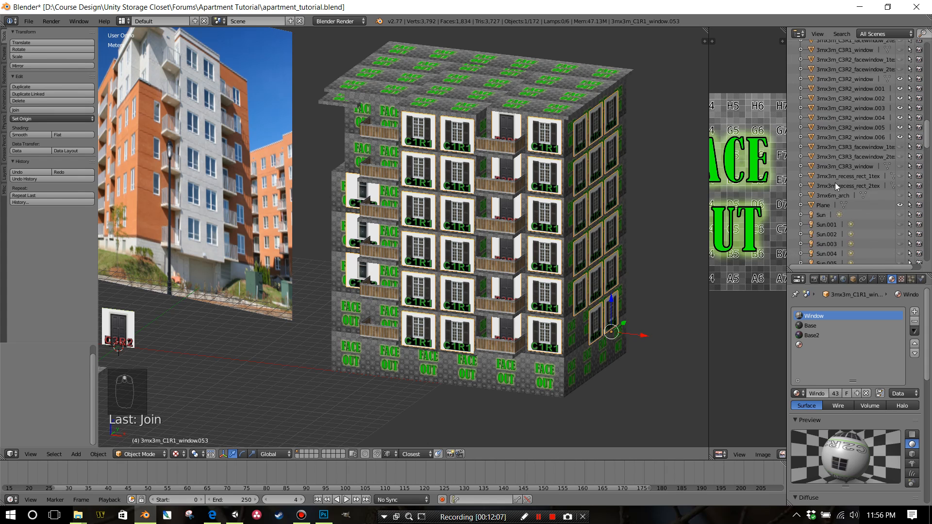
key(KP_Decimal)
double_click(830, 155)
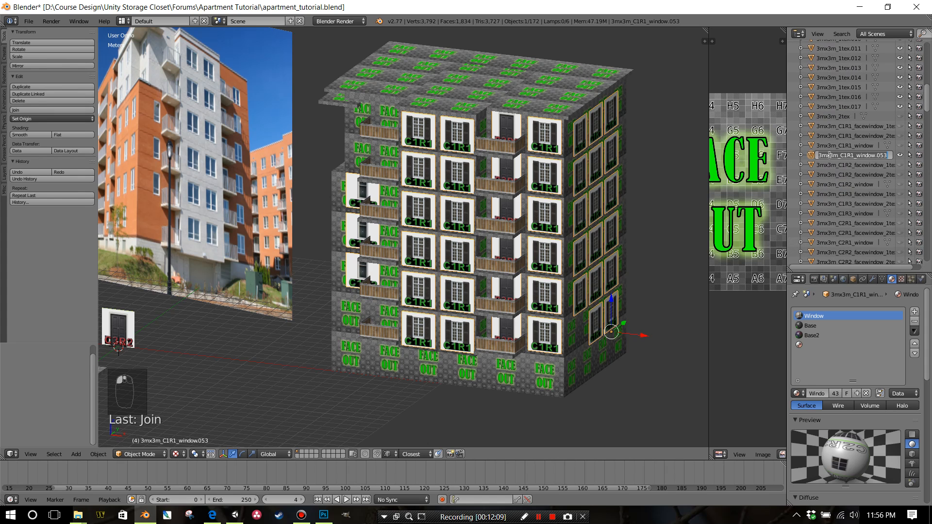
text(windows)
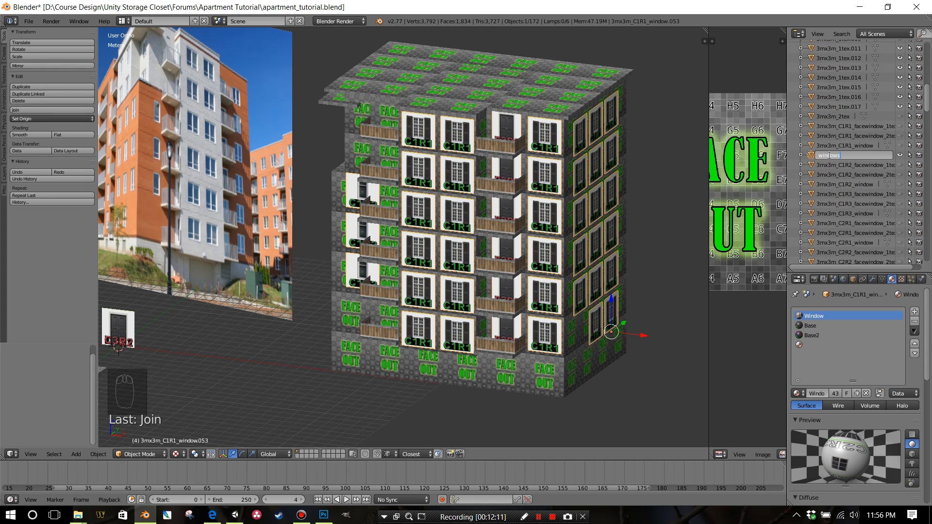
key(Return)
Step: Select the six railing pieces on the upper three balconies of the corner balcony column
scroll(537, 265, down, 3)
mouse_move(537, 265)
middle_down()
mouse_move(564, 270)
mouse_move(535, 277)
middle_up()
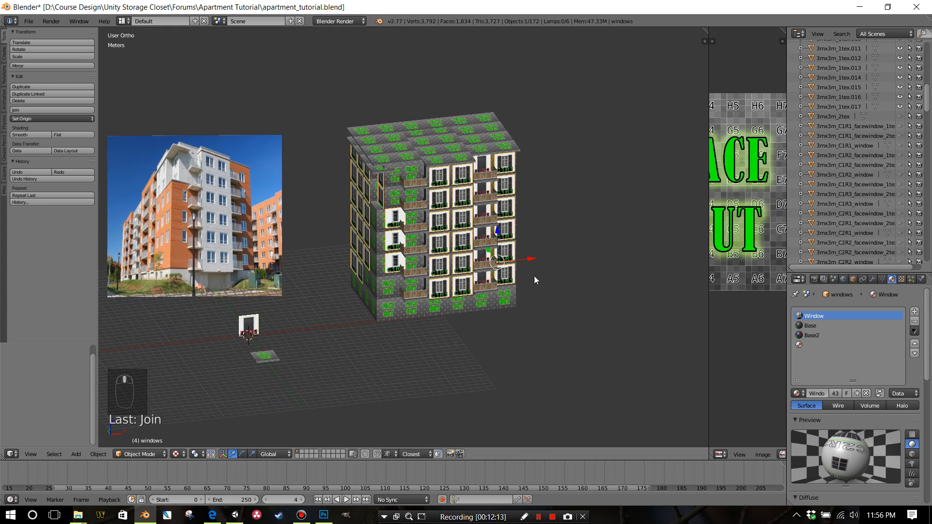
scroll(484, 276, up, 3)
right_click(411, 266)
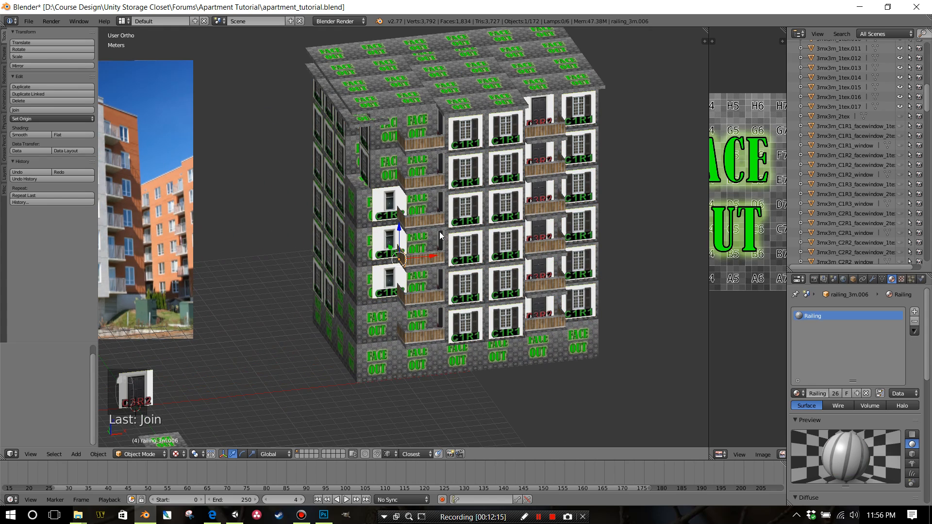
right_click(403, 144)
shift+click(433, 143)
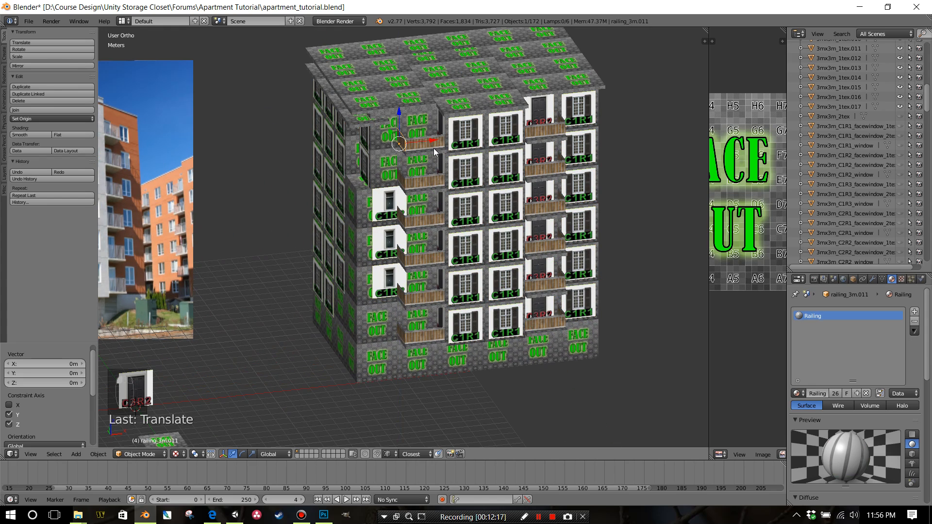
scroll(436, 159, up, 2)
shift+right_click(456, 106)
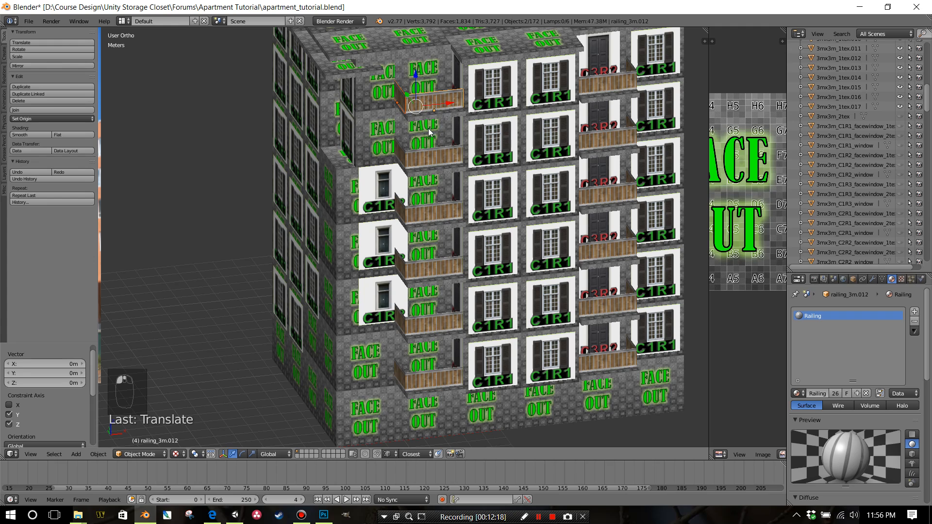
shift+right_click(402, 152)
shift+right_click(421, 157)
shift+right_click(399, 208)
shift+right_click(422, 213)
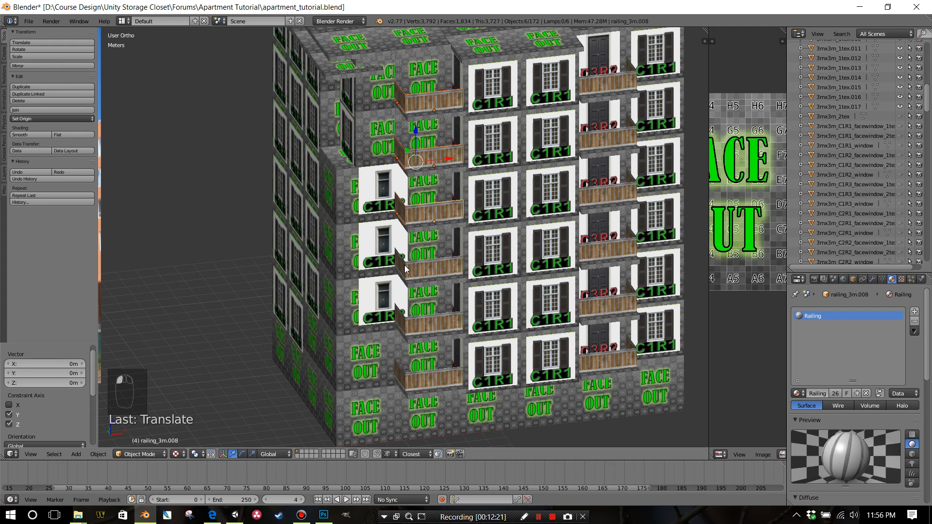
Step: Add the six railing pieces on the lower three balconies of the corner column to the selection
shift+right_click(404, 270)
shift+right_click(425, 266)
shift+right_click(403, 315)
shift+right_click(424, 321)
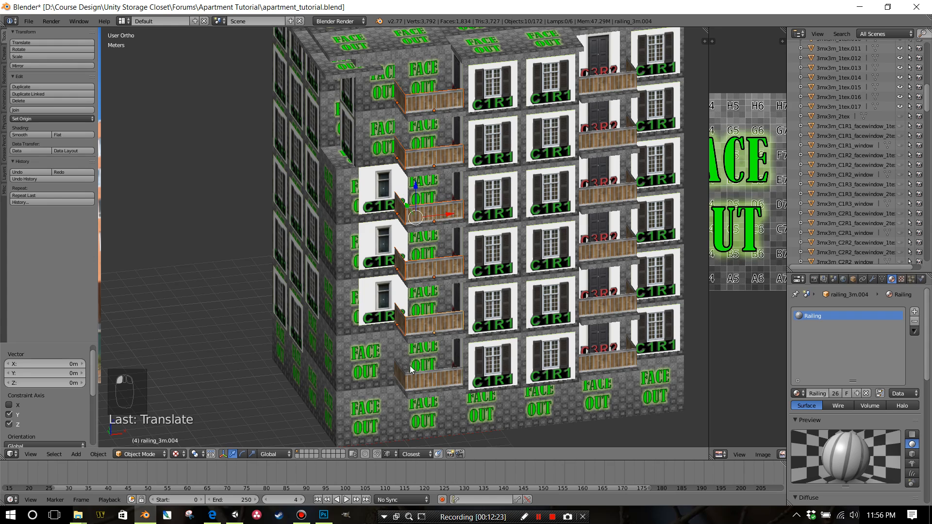
shift+right_click(403, 374)
shift+right_click(426, 380)
Step: Add the six railing pieces on the lower three balconies of the column with the doors to the selection
middle_drag(615, 360, 557, 348)
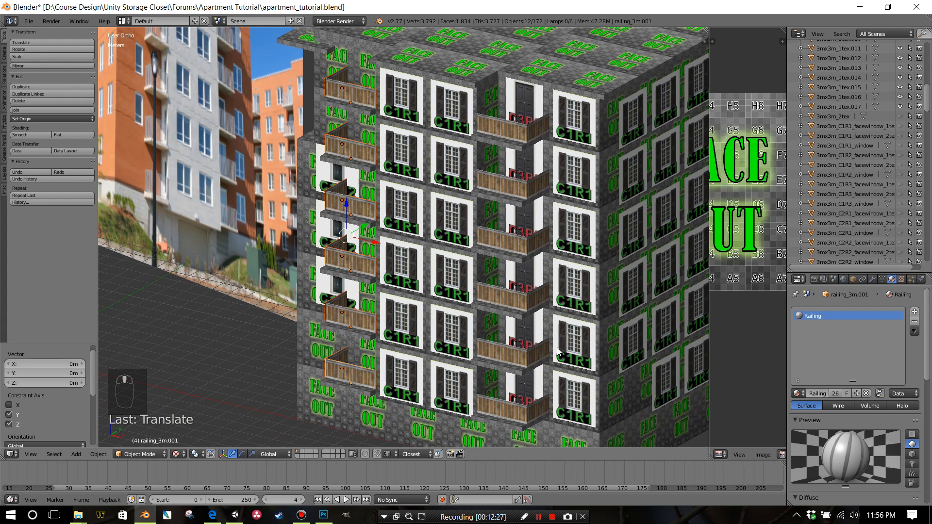
shift+right_click(509, 415)
shift+right_click(535, 412)
shift+right_click(517, 360)
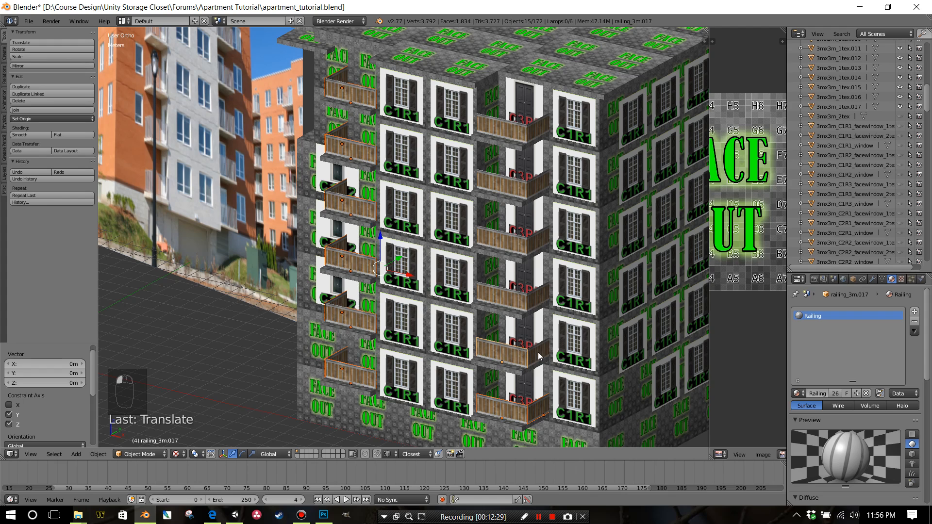
shift+right_click(539, 357)
shift+right_click(527, 299)
shift+right_click(539, 300)
Step: Add the six railing pieces on the upper three balconies of the door column to the selection
shift+right_click(526, 244)
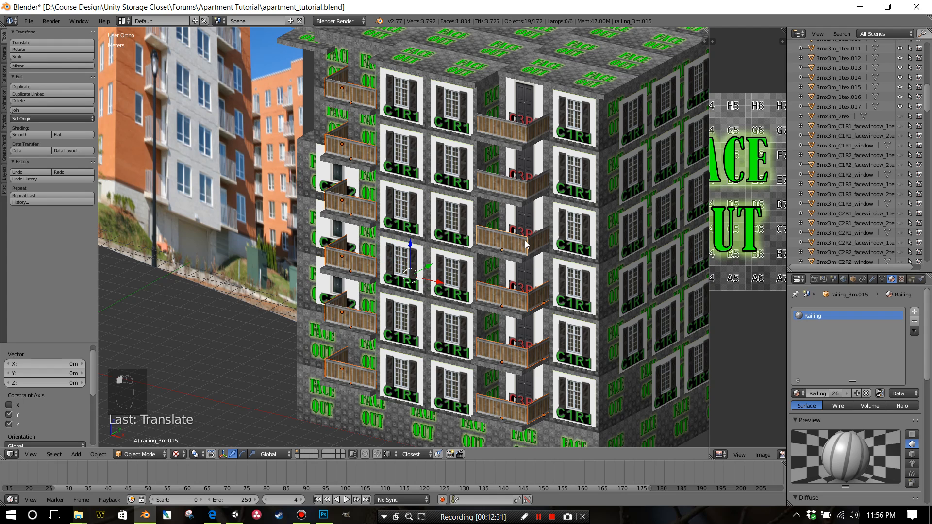
shift+right_click(538, 254)
shift+right_click(500, 183)
shift+right_click(539, 189)
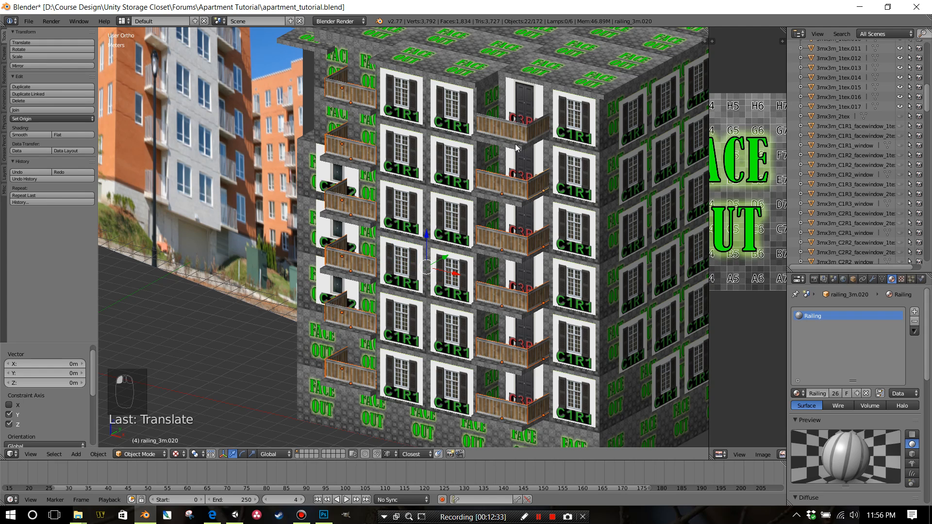
shift+right_click(518, 135)
shift+right_click(534, 135)
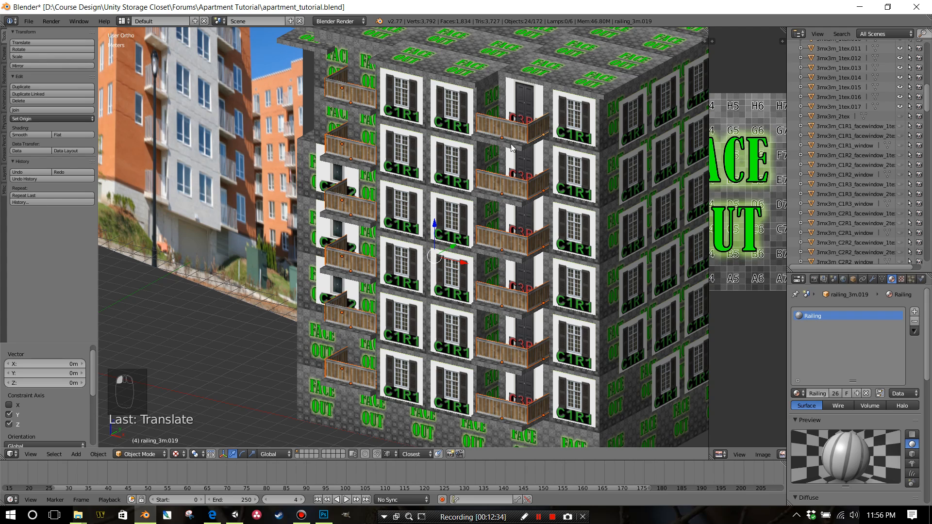
Step: Join all the selected railing pieces into a single object and rename it as railings
click(50, 109)
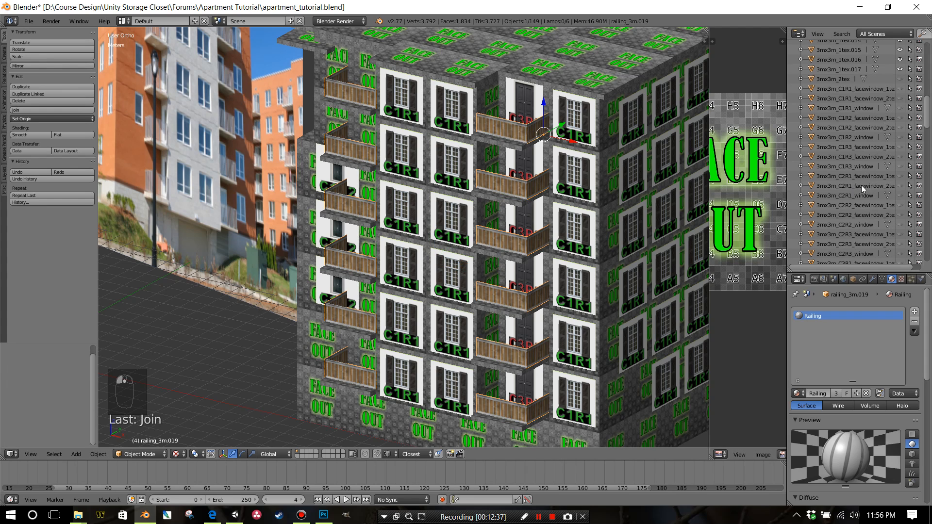
scroll(862, 183, down, 8)
scroll(866, 179, up, 15)
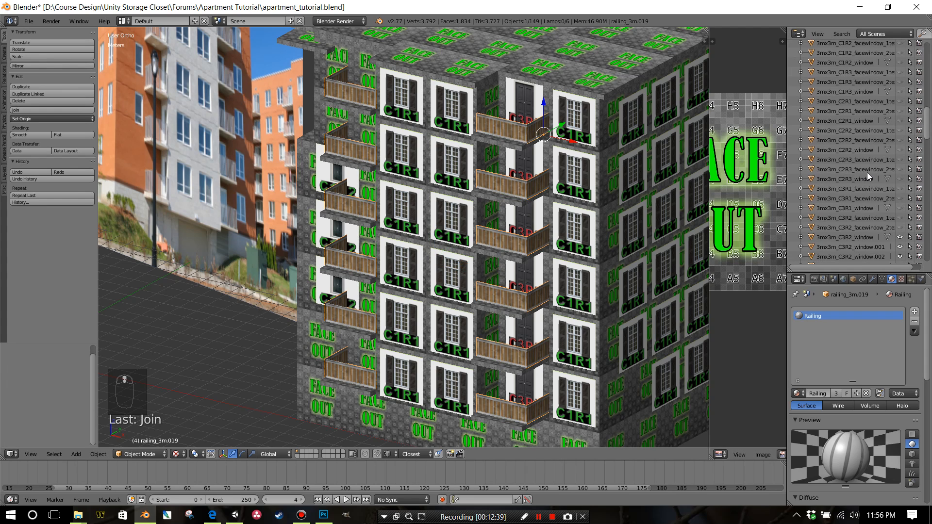
scroll(863, 177, down, 15)
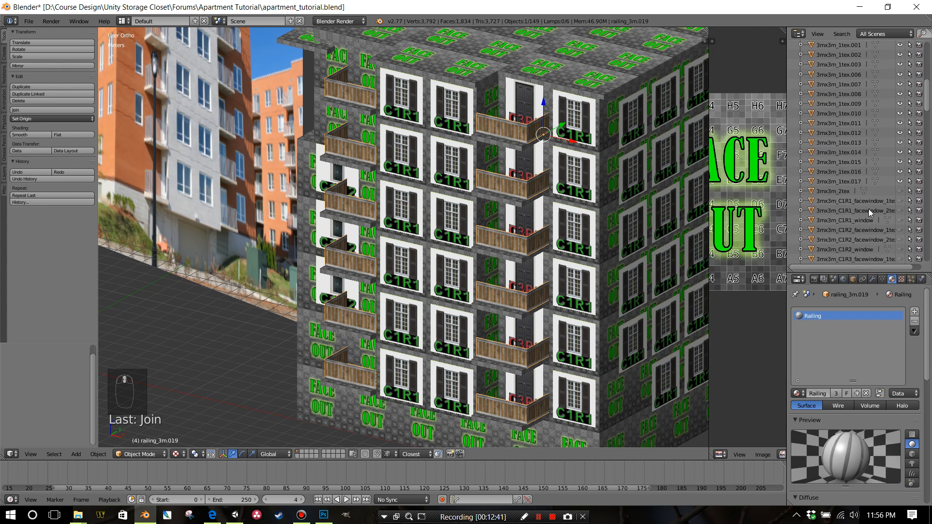
scroll(856, 208, down, 10)
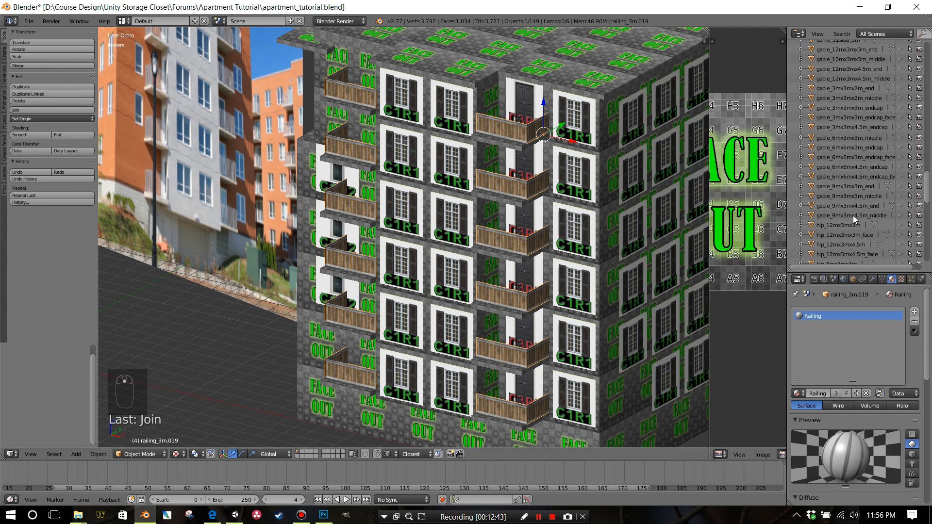
double_click(826, 169)
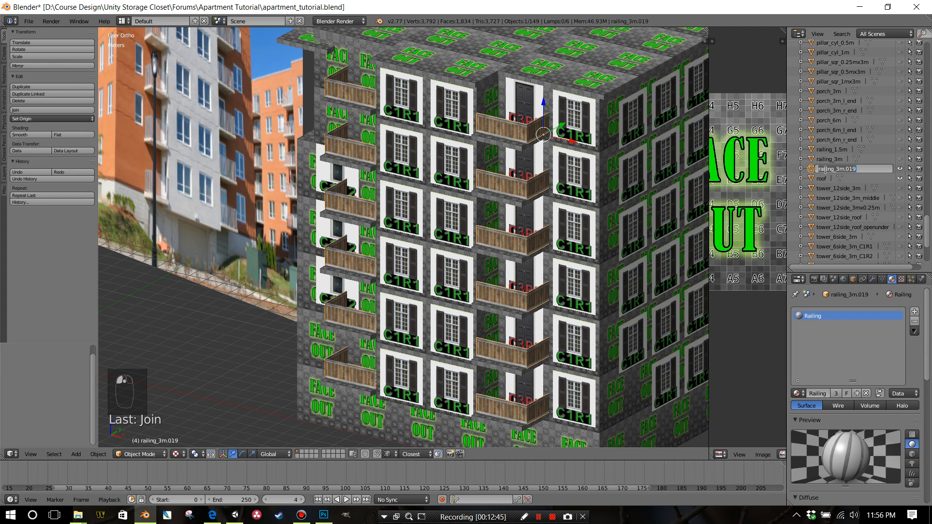
text(r)
key(Return)
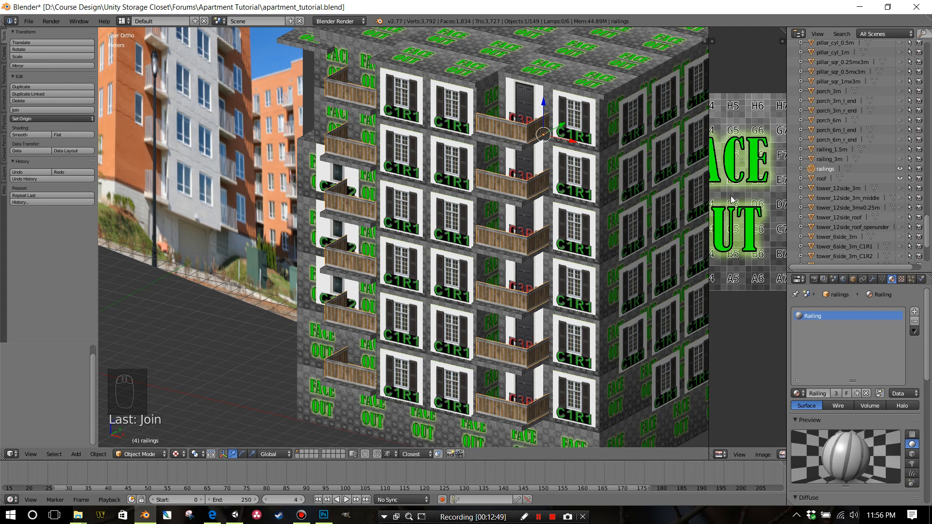
Step: Select the roof, the marble part and the brick part in turn to check how the building is already grouped
scroll(557, 221, down, 3)
middle_drag(557, 221, 573, 233)
right_click(497, 136)
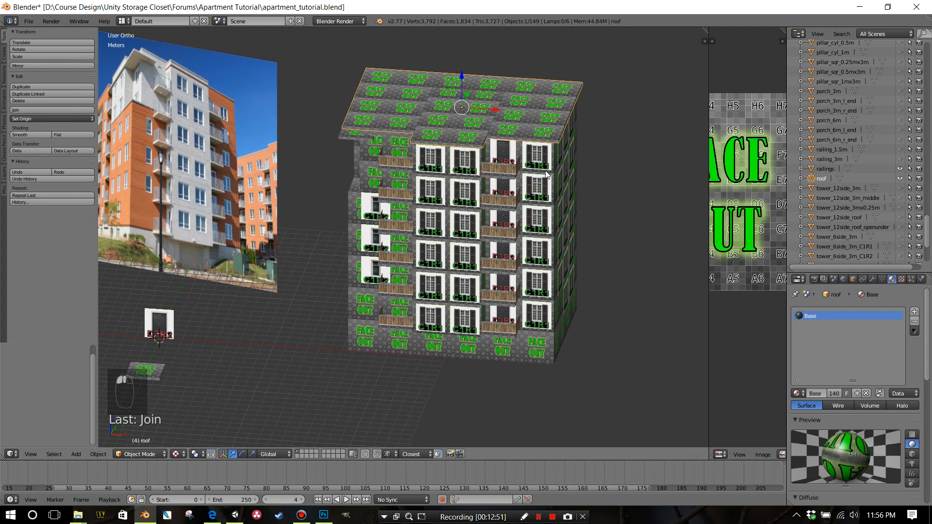
middle_drag(546, 172, 562, 163)
right_click(438, 330)
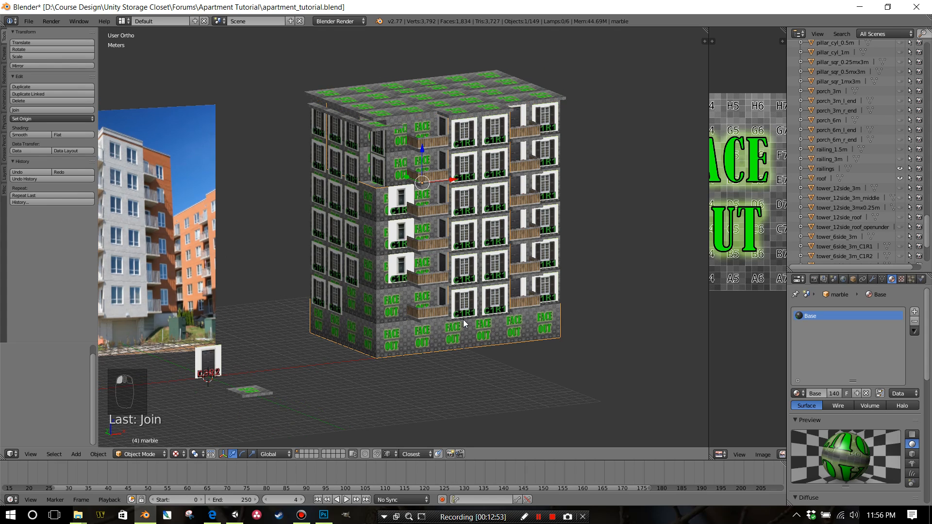
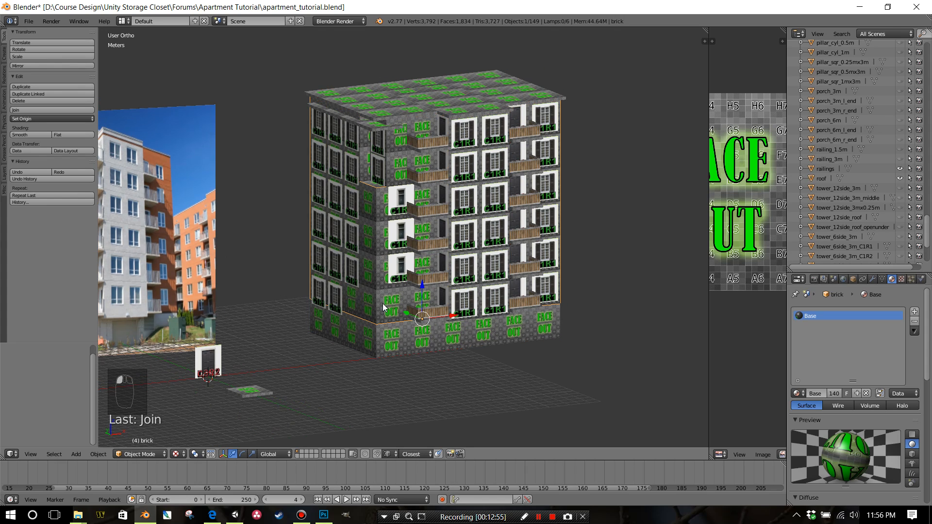
right_click(354, 280)
right_click(397, 273)
Step: Select the six balcony floor slabs of the corner balcony column
right_click(423, 254)
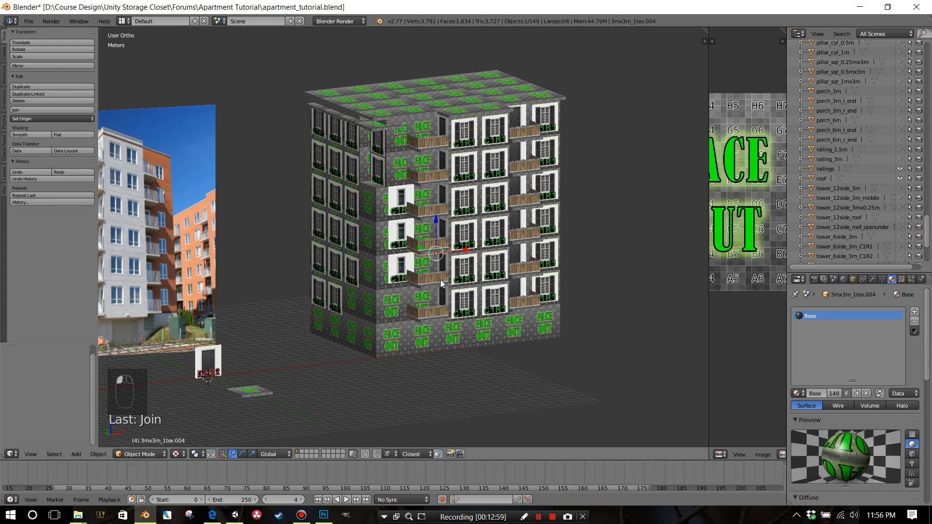
shift+right_click(430, 320)
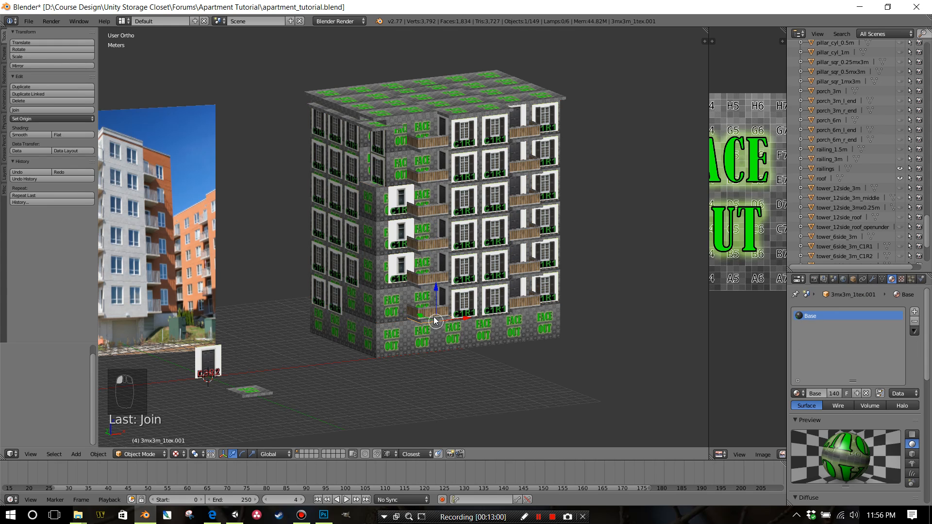
shift+right_click(423, 256)
shift+right_click(424, 221)
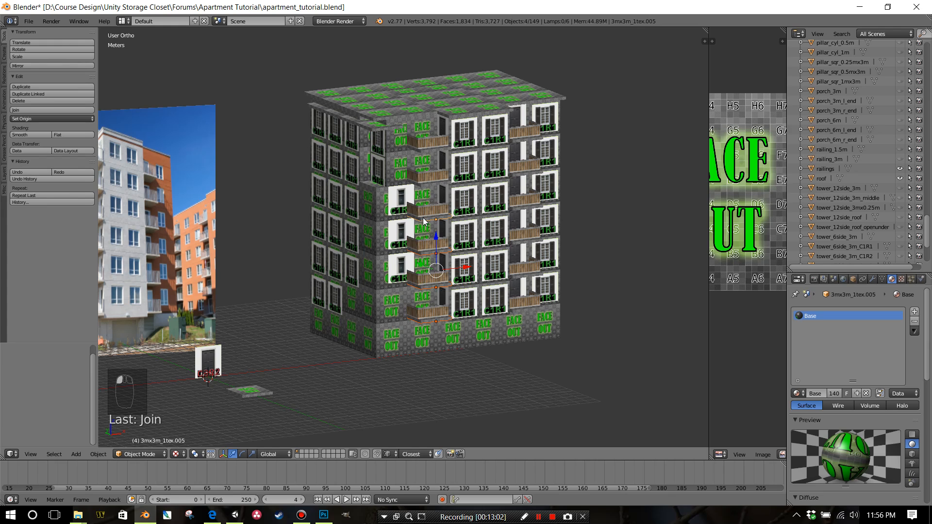
shift+right_click(426, 190)
shift+right_click(427, 155)
Step: Add the six balcony floor slabs of the column with the doors to the selection
shift+right_click(522, 145)
shift+right_click(529, 173)
shift+right_click(530, 206)
shift+right_click(528, 242)
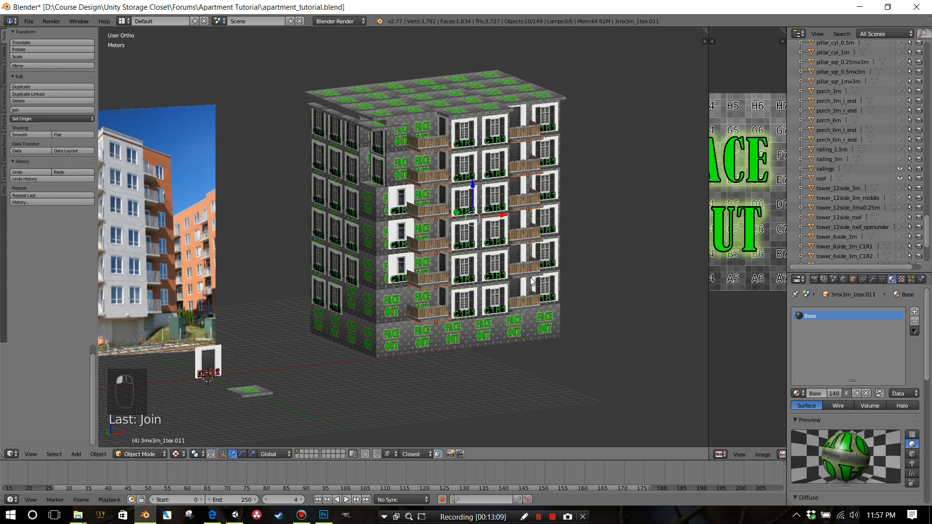
shift+right_click(530, 293)
shift+right_click(527, 309)
Step: Add the four slabs above the side wall's top windows to the selection and join all selected slabs into one object
shift+right_click(374, 132)
shift+right_click(342, 120)
shift+right_click(335, 117)
shift+right_click(323, 116)
click(43, 108)
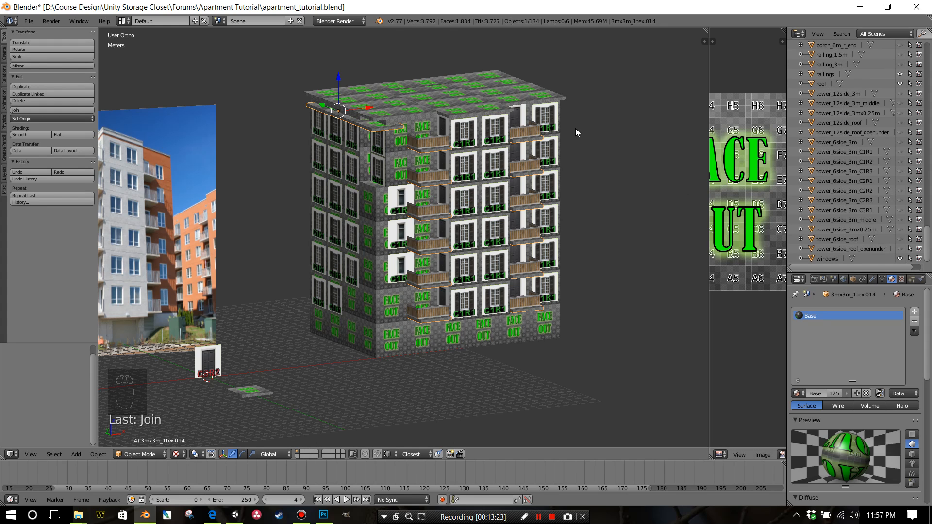
Step: Rename the joined slab object as balcony
scroll(871, 177, up, 10)
scroll(875, 172, up, 12)
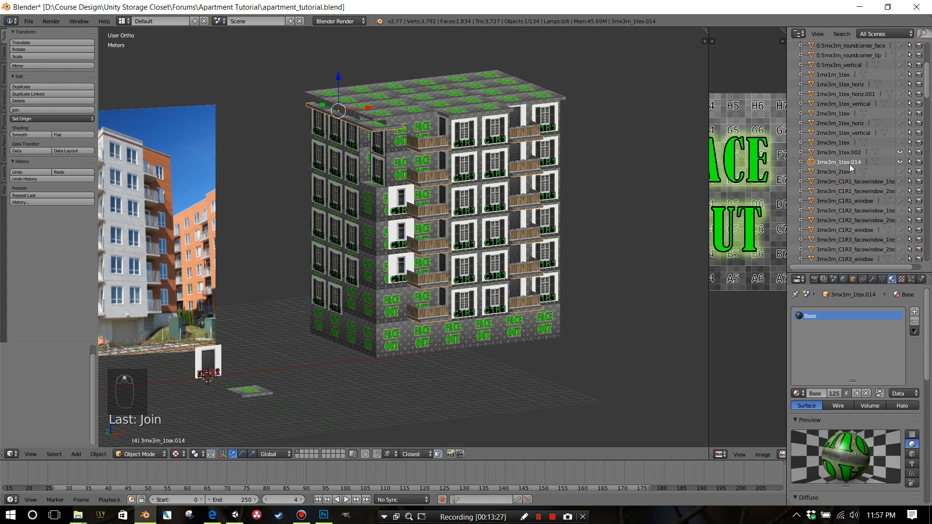
double_click(850, 164)
text(balcony)
key(Return)
scroll(535, 208, down, 2)
middle_drag(535, 207, 535, 216)
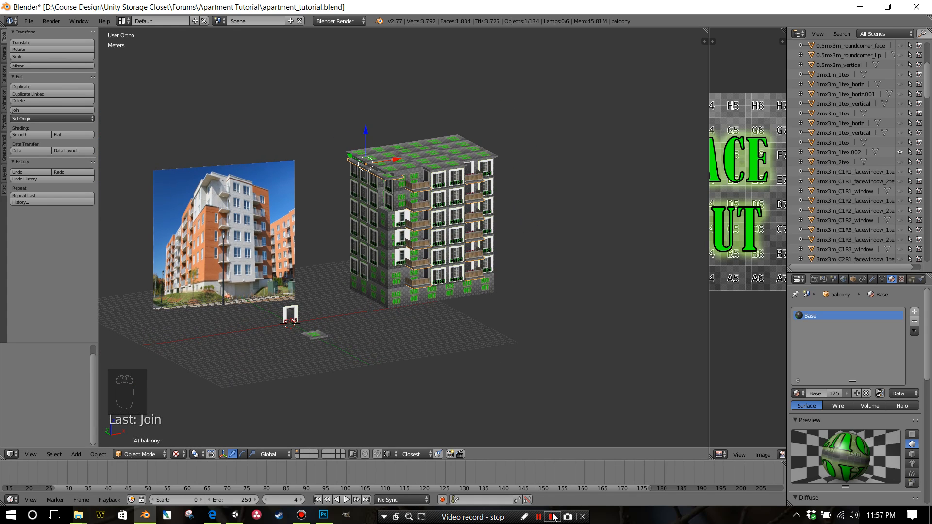